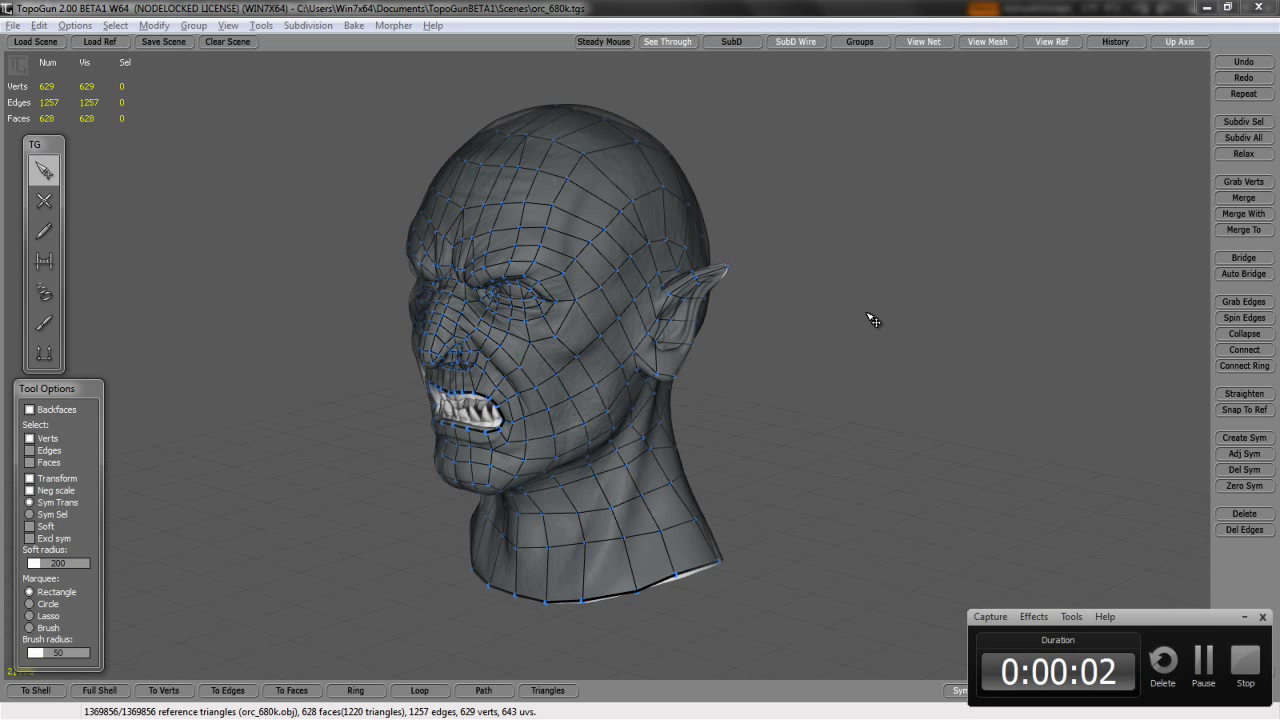
Orbit the TopoGun viewport so the retopologised orc head faces front
mouse_move(913, 298)
right_down()
mouse_move(946, 294)
mouse_move(908, 277)
mouse_move(800, 294)
mouse_move(929, 311)
mouse_move(875, 276)
mouse_move(808, 285)
mouse_move(843, 266)
mouse_move(752, 279)
right_up()
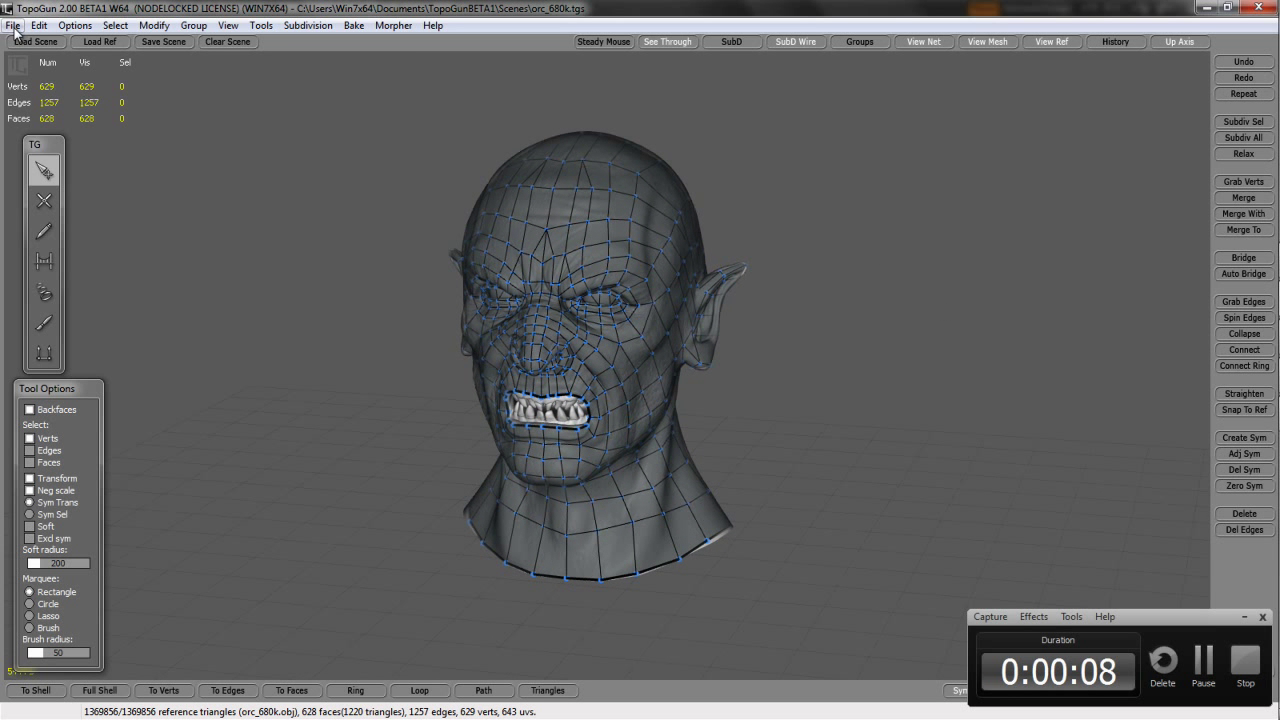
click(13, 26)
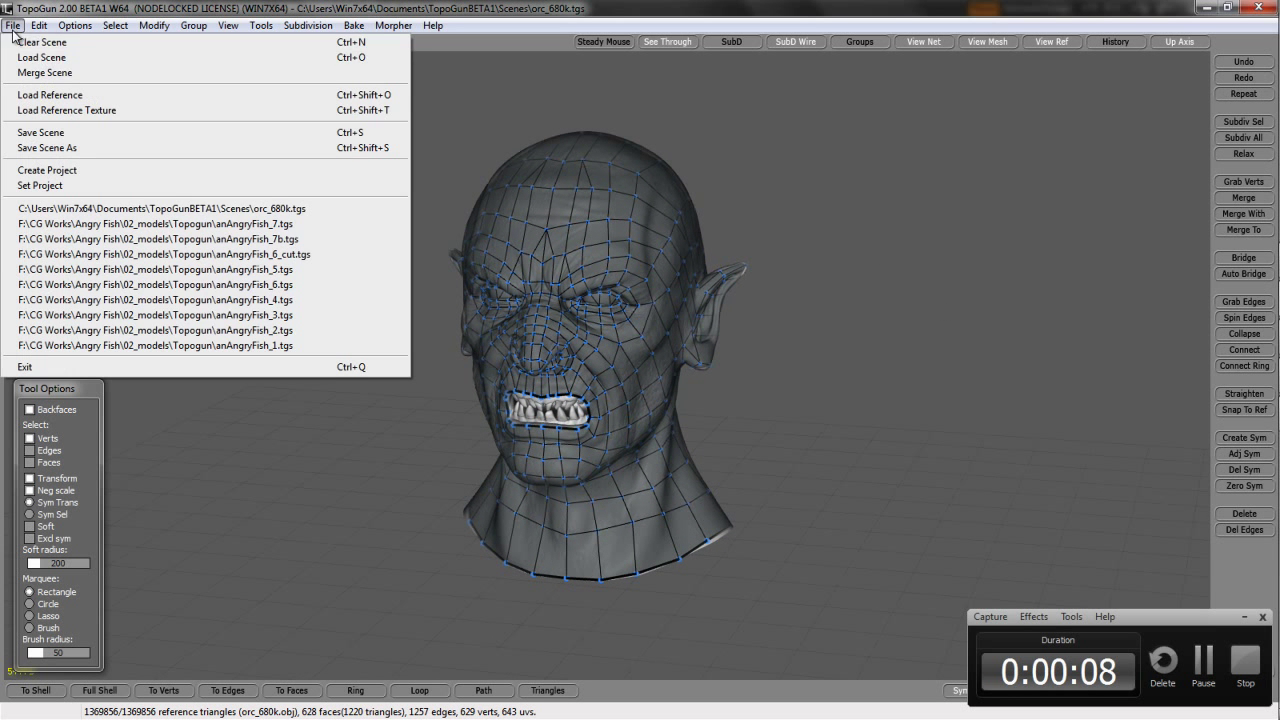
click(54, 150)
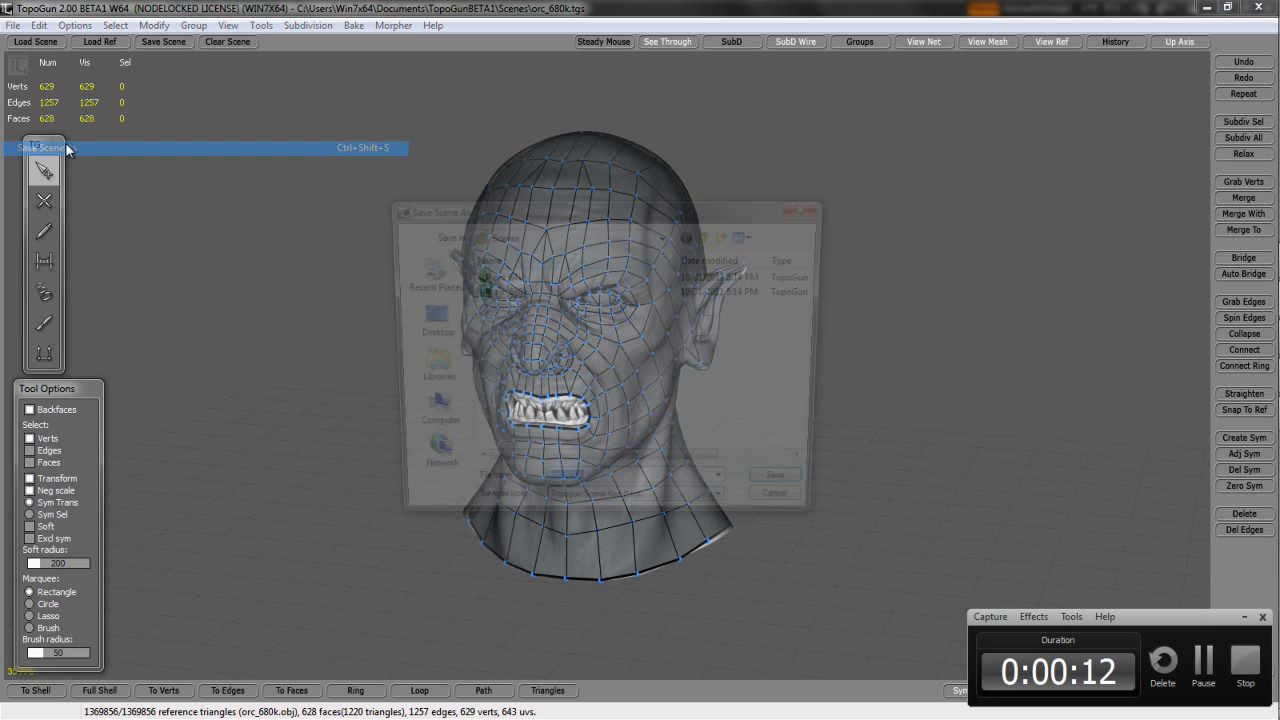
click(641, 513)
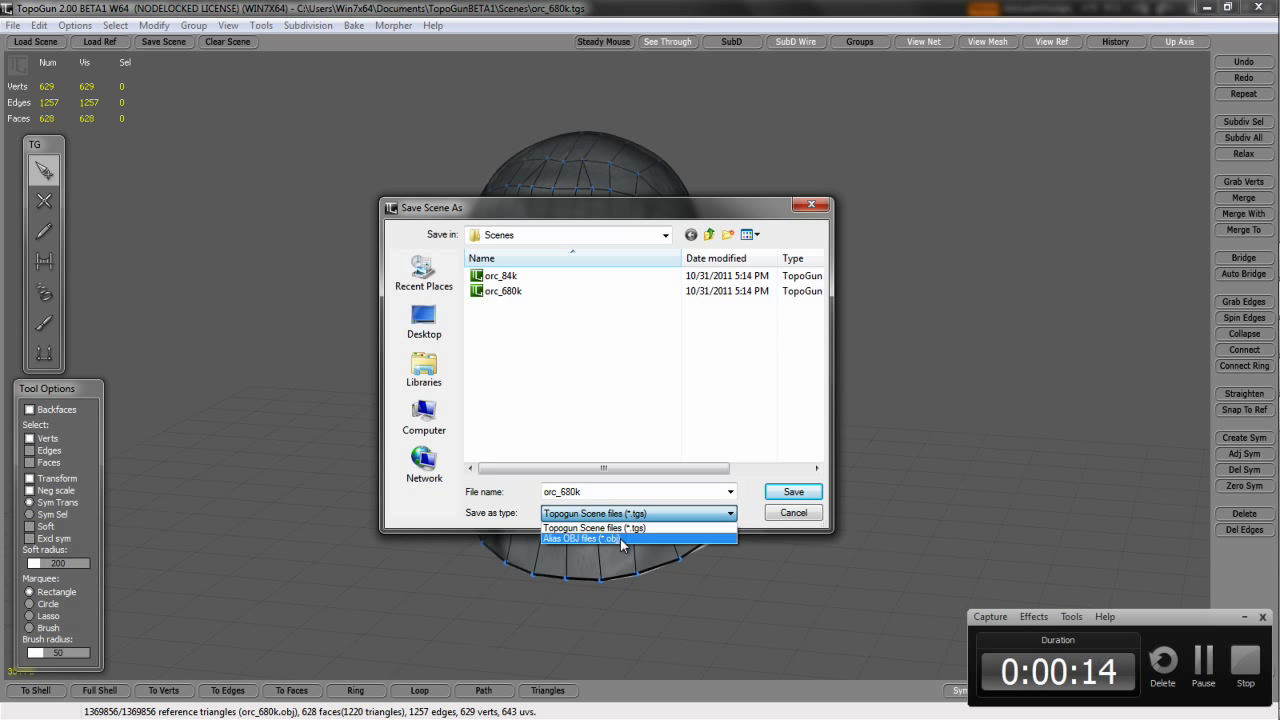
click(621, 539)
click(424, 322)
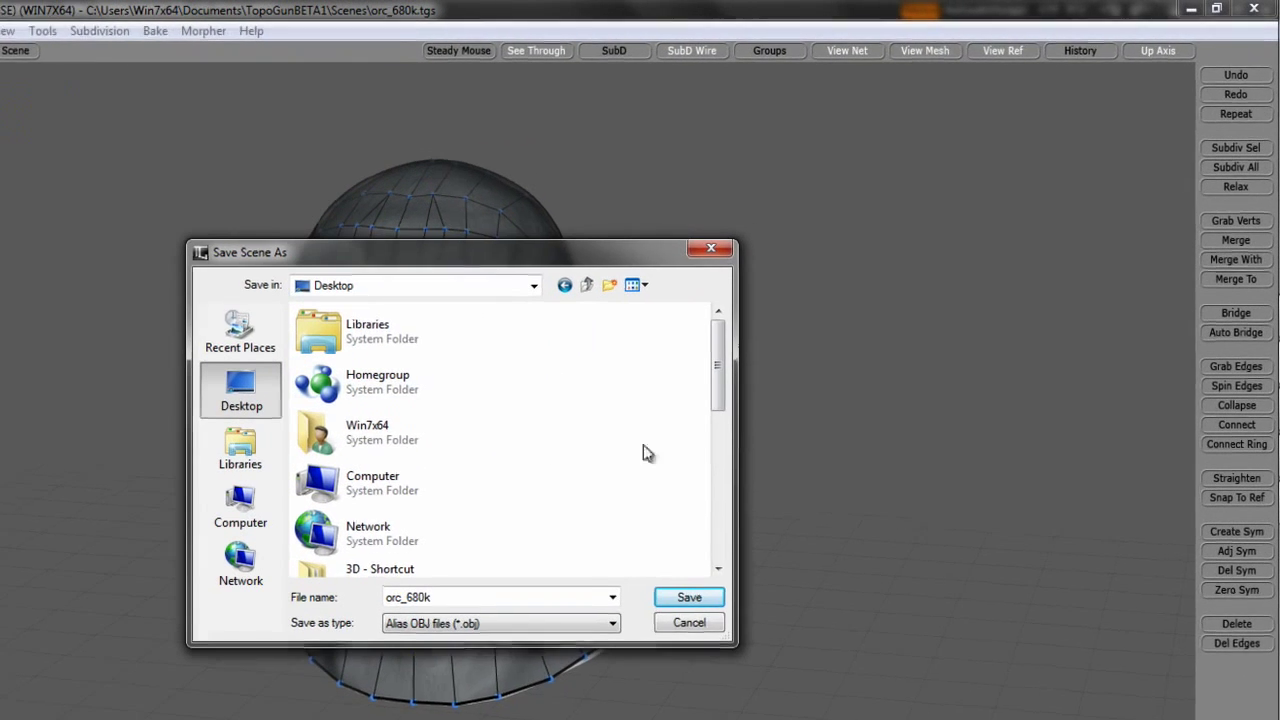
drag(701, 378, 701, 503)
click(337, 490)
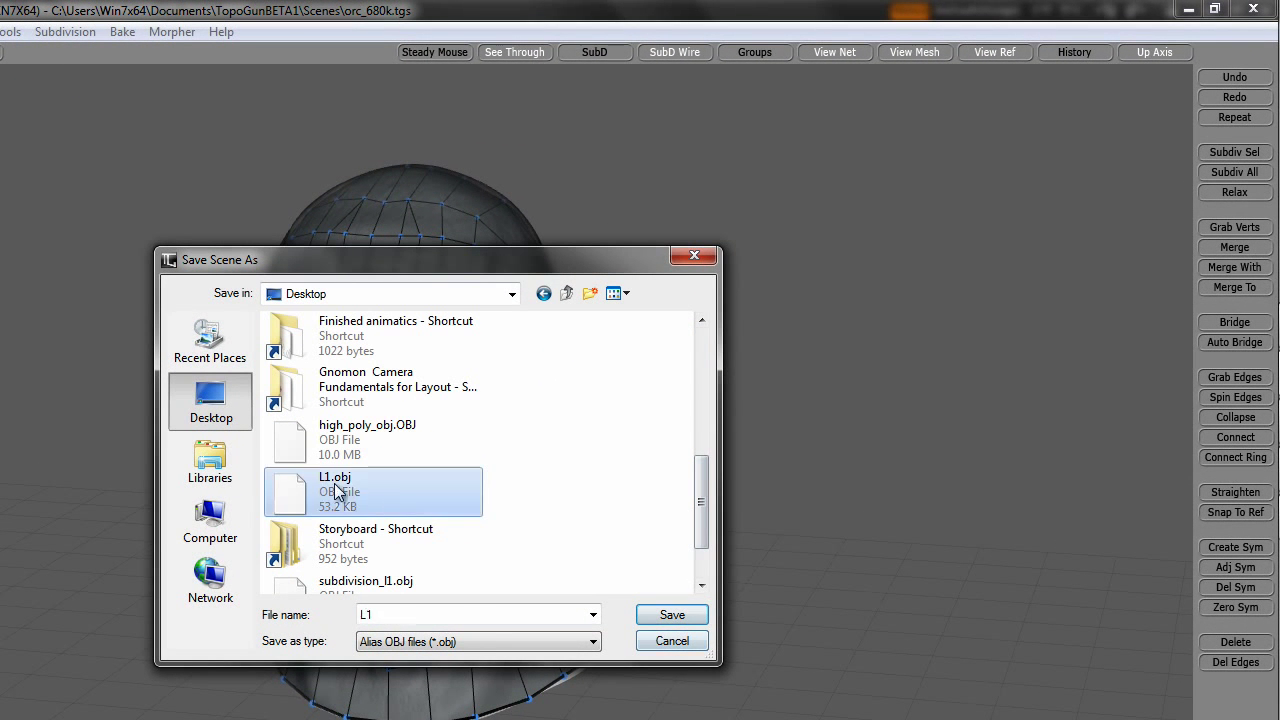
click(672, 642)
Zoom in on the orc head and enable the smooth SubD preview from the Subdivision menu
middle_drag(758, 428, 457, 343)
scroll(457, 343, up, 3)
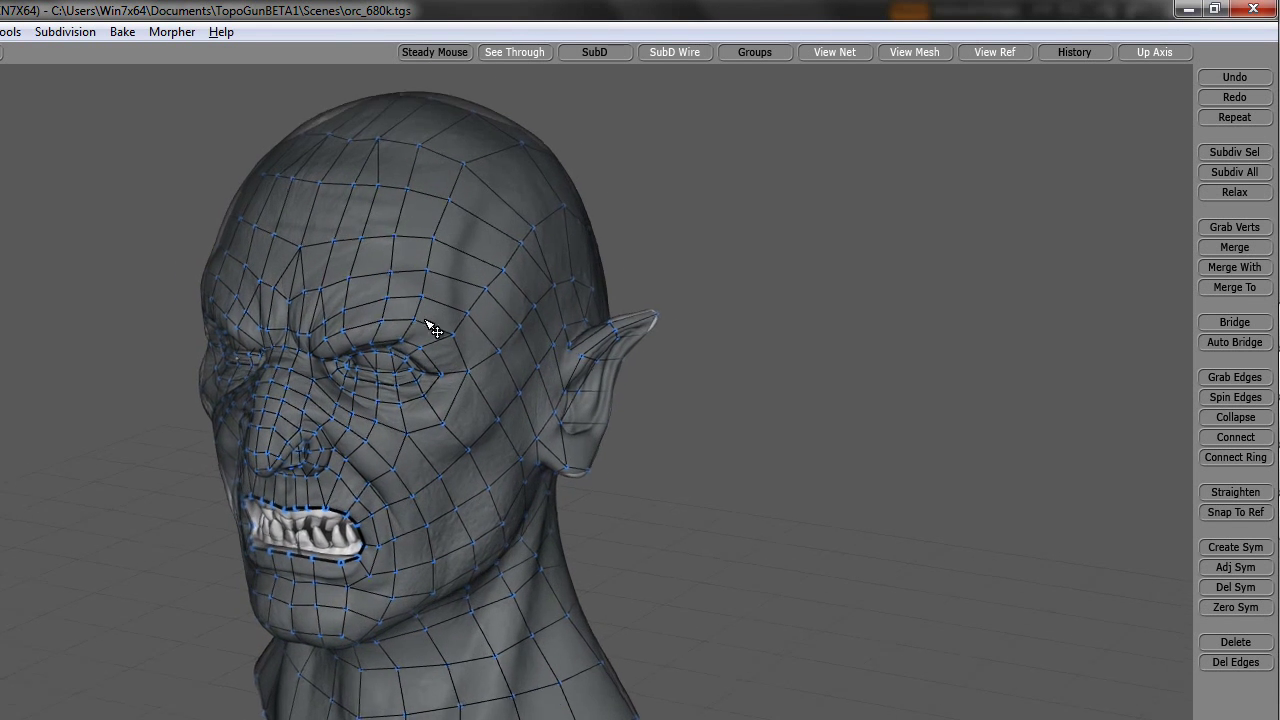
scroll(508, 329, up, 3)
scroll(506, 354, up, 1)
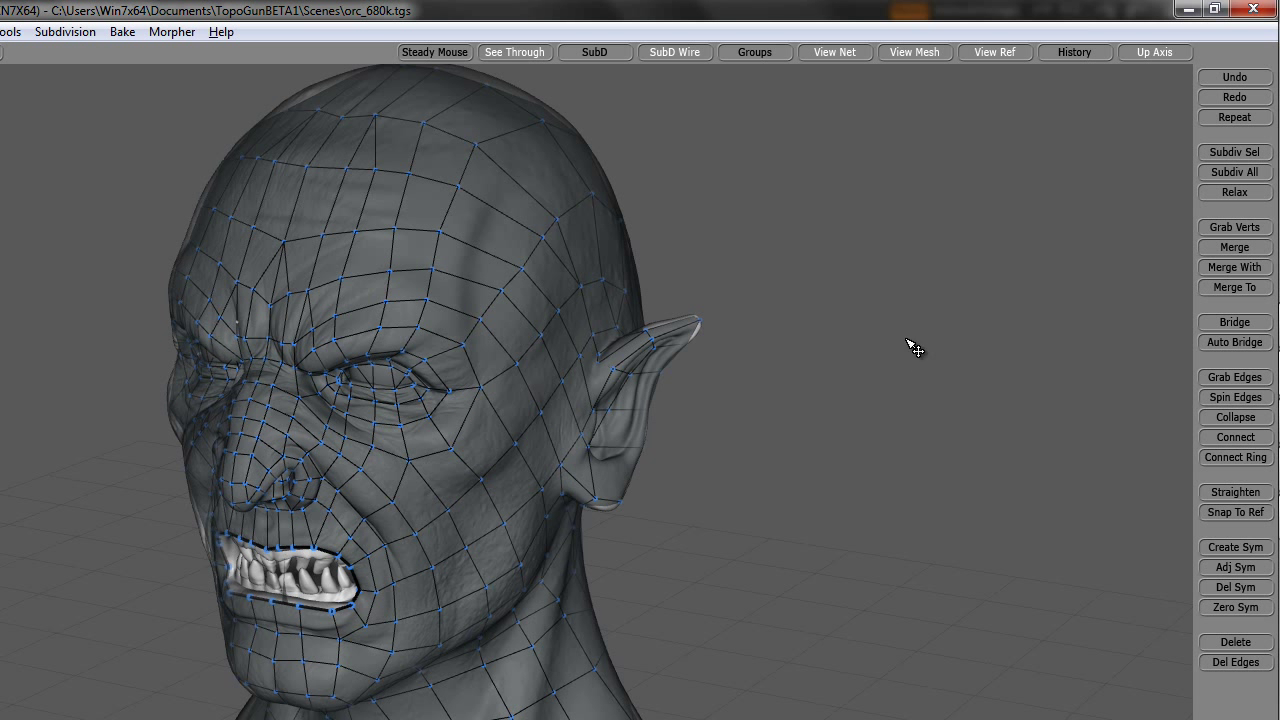
middle_drag(913, 347, 620, 298)
click(66, 32)
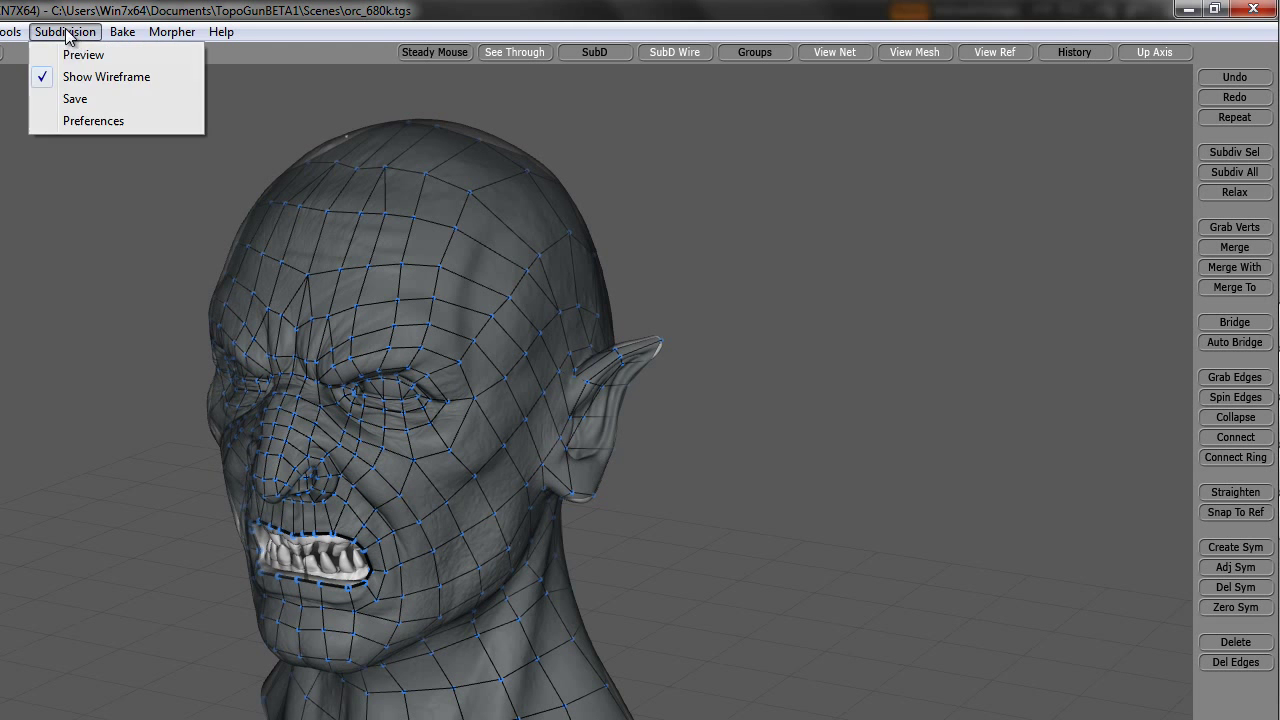
click(598, 50)
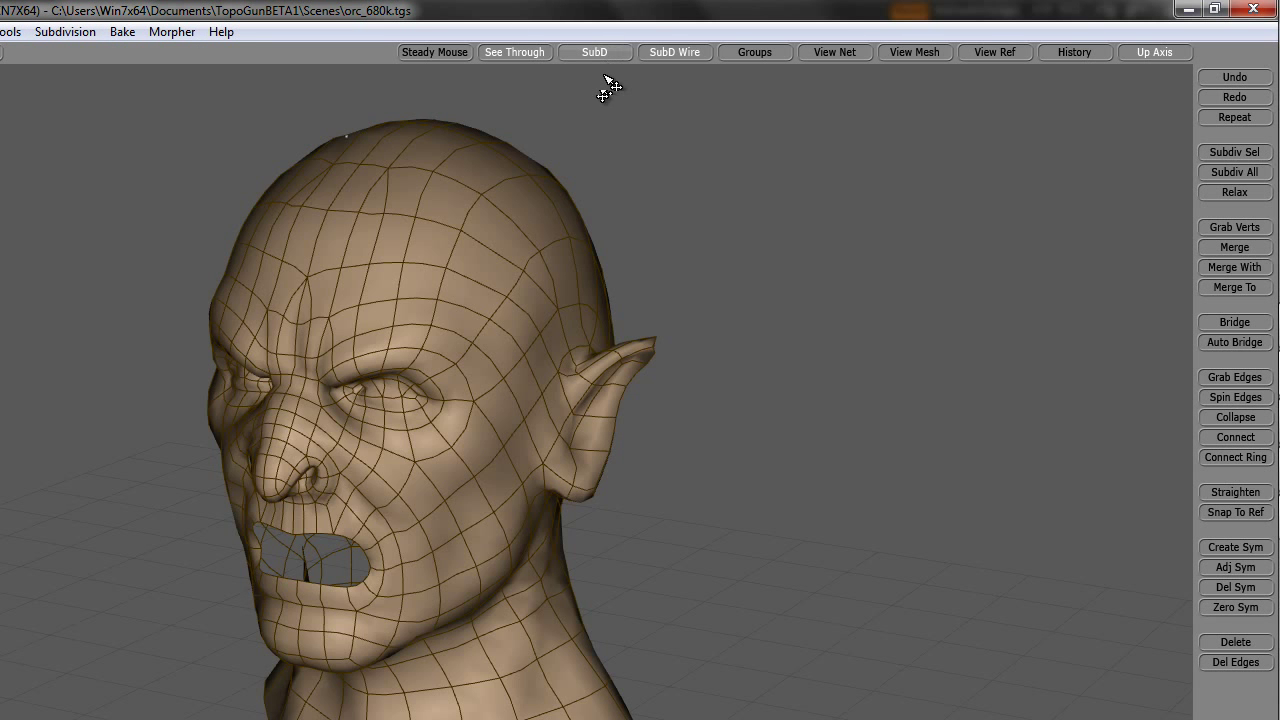
Orbit to a frontal view of the subdivided head and minimise TopoGun
middle_drag(780, 210, 588, 191)
mouse_move(88, 240)
middle_down()
mouse_move(160, 249)
mouse_move(114, 237)
mouse_move(157, 170)
mouse_move(180, 194)
mouse_move(142, 181)
middle_up()
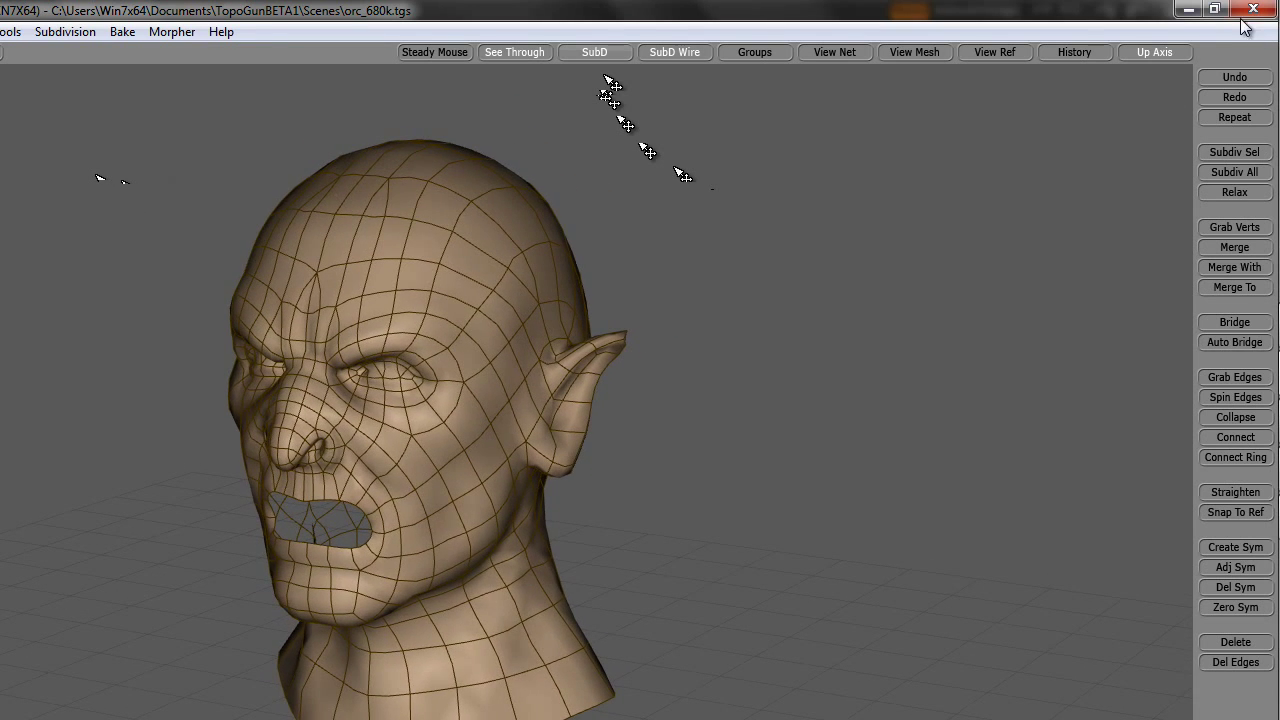
click(1189, 12)
Import subdivision_l1.obj from the Desktop as the current ZBrush tool
click(1145, 66)
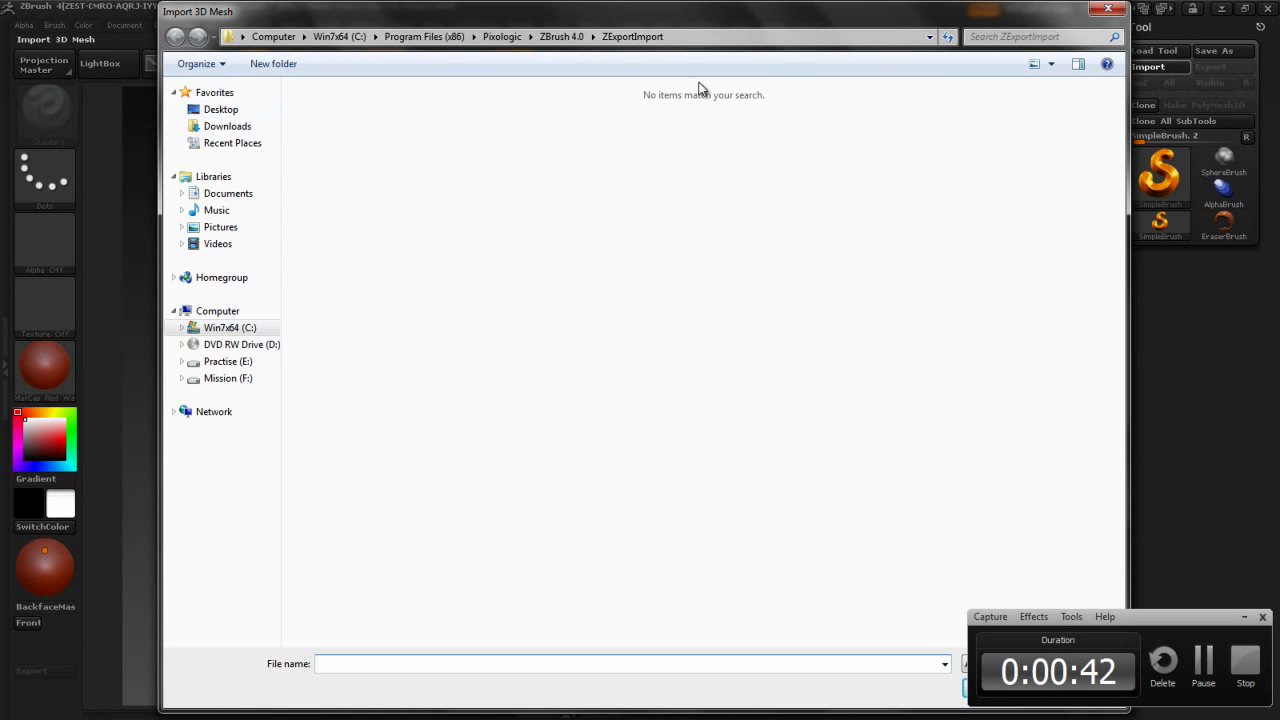
click(221, 110)
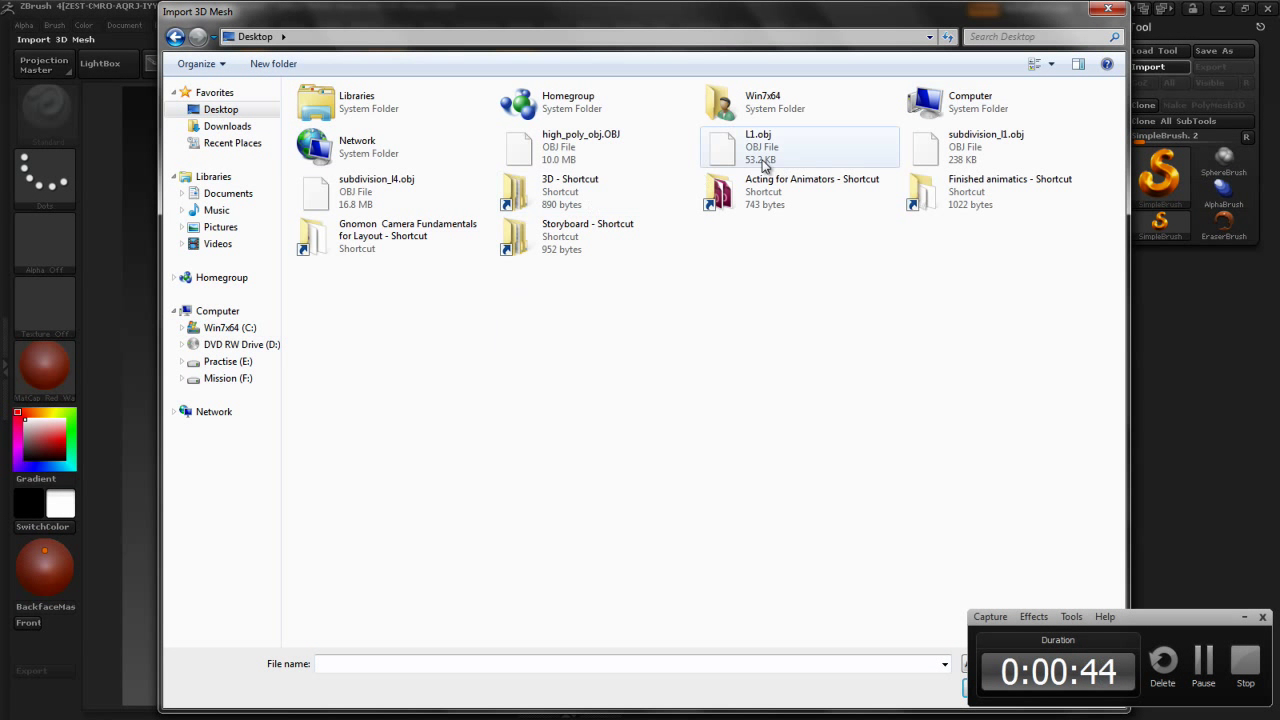
double_click(952, 148)
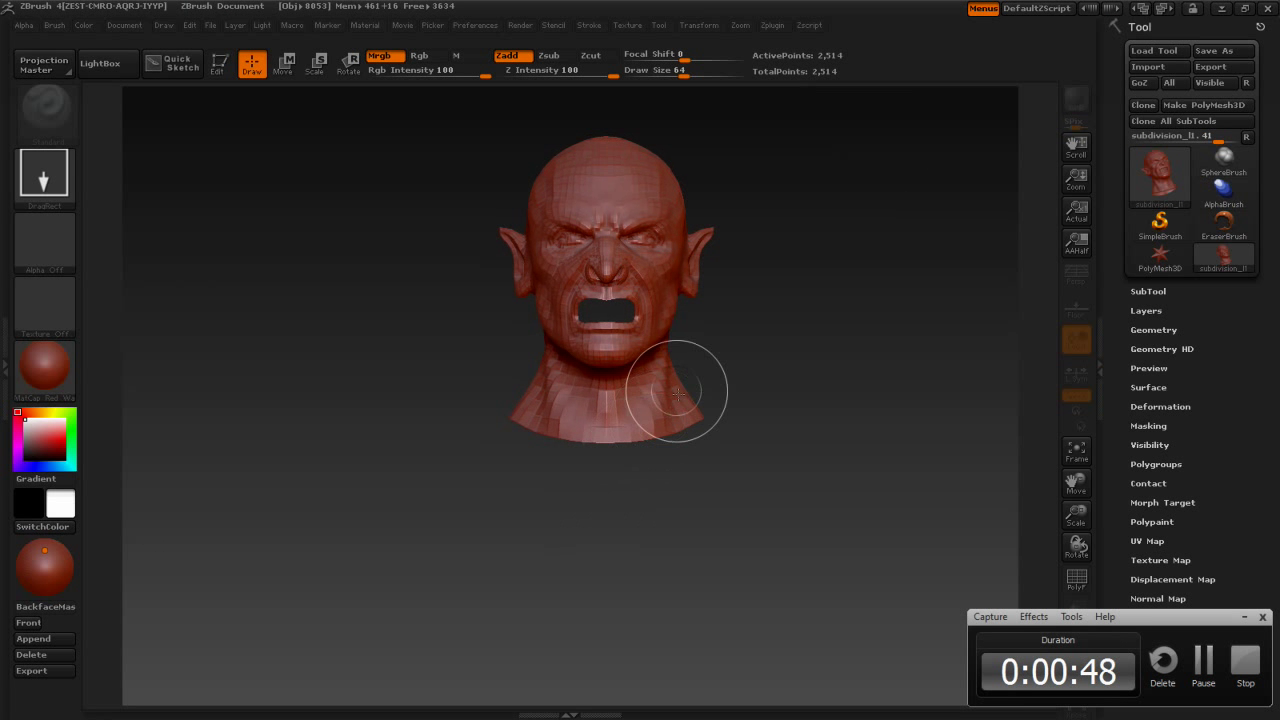
Enter Edit mode and give the head the MatCap Gray material
key(t)
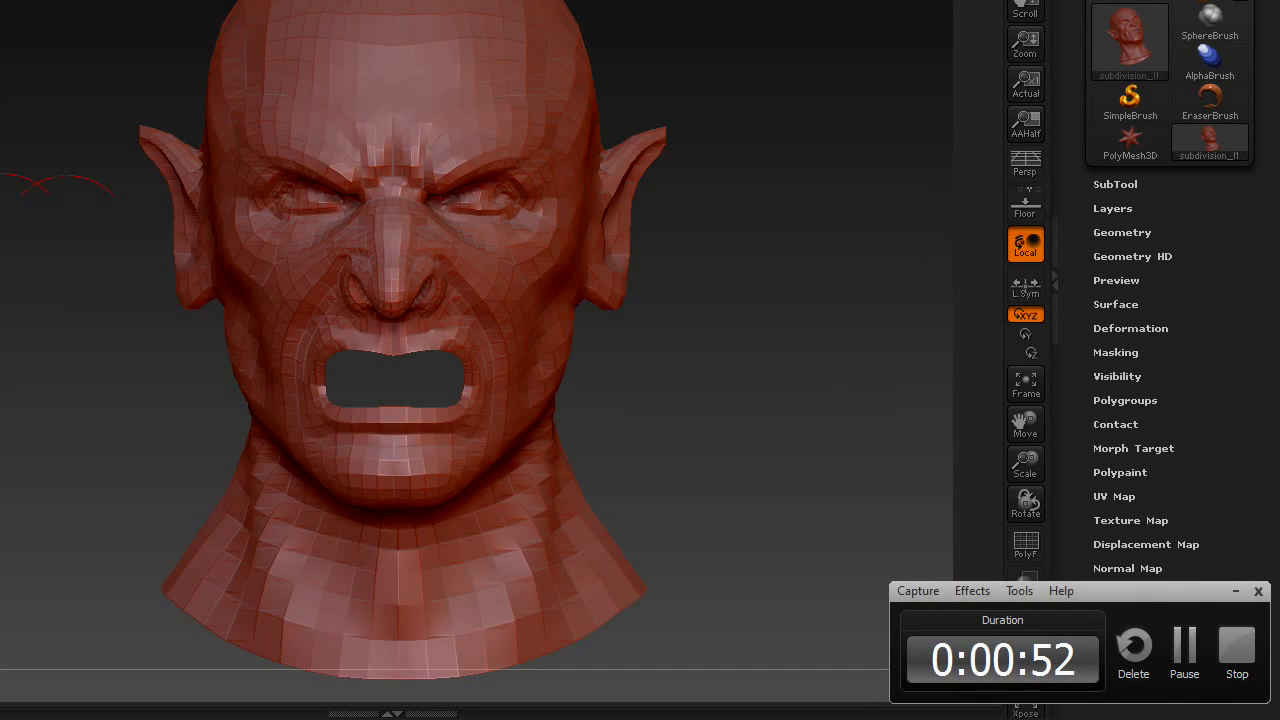
click(4, 268)
click(82, 152)
mouse_move(709, 277)
mouse_down()
mouse_move(768, 284)
mouse_move(686, 271)
mouse_move(723, 277)
mouse_move(697, 214)
mouse_move(719, 283)
mouse_move(837, 274)
mouse_move(814, 286)
mouse_move(786, 243)
mouse_move(803, 229)
mouse_move(790, 222)
mouse_up()
key(f)
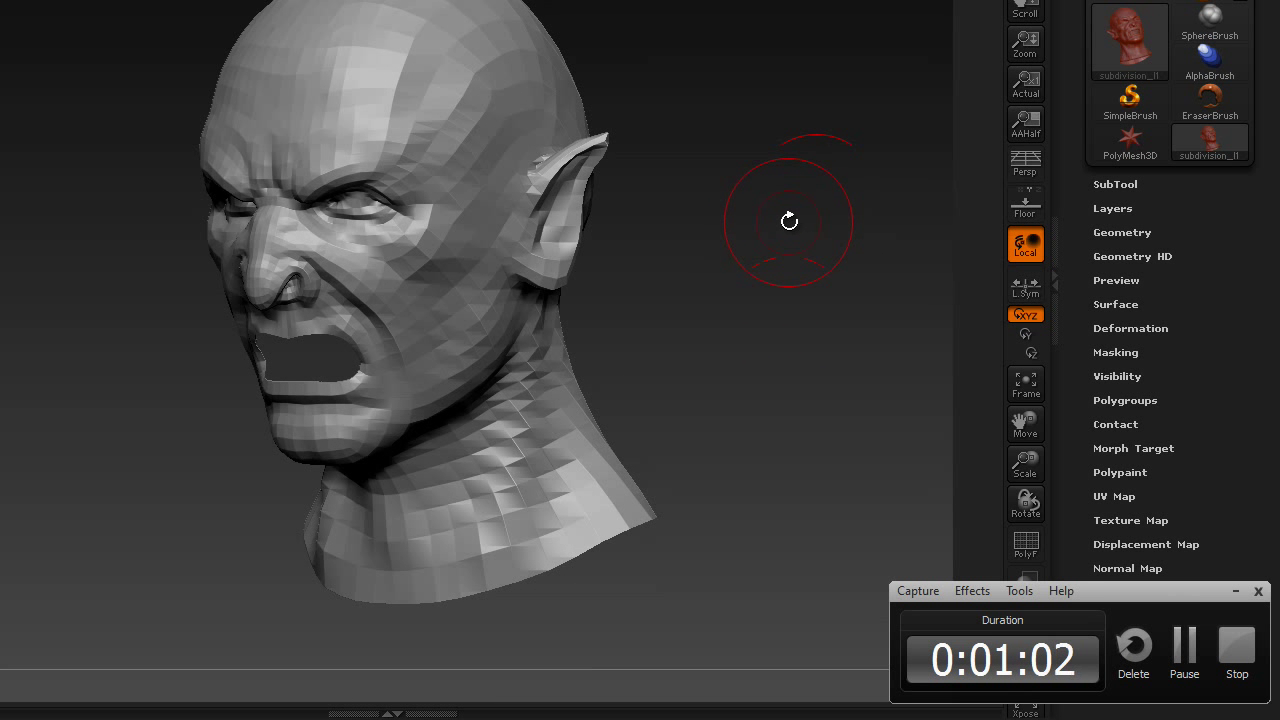
Divide the head with Ctrl+D in Tool > Geometry up to subdivision level 4
click(1130, 233)
drag(770, 224, 782, 226)
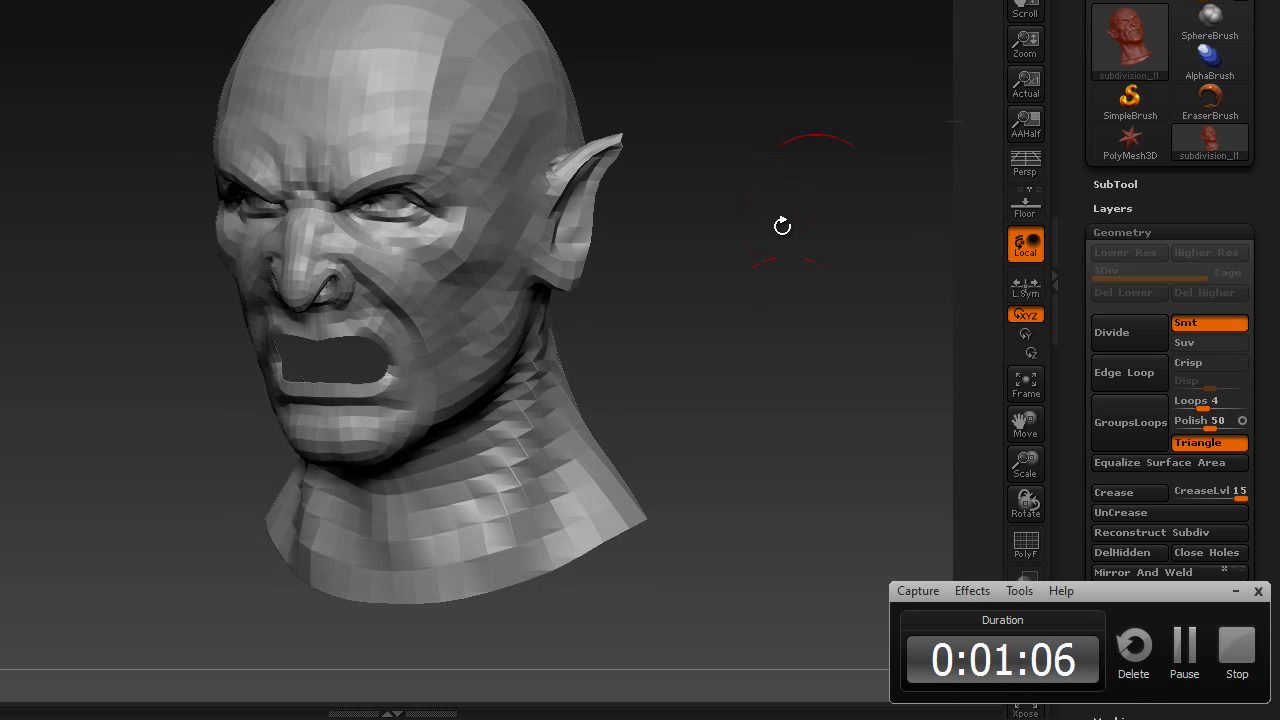
key(ctrl+d)
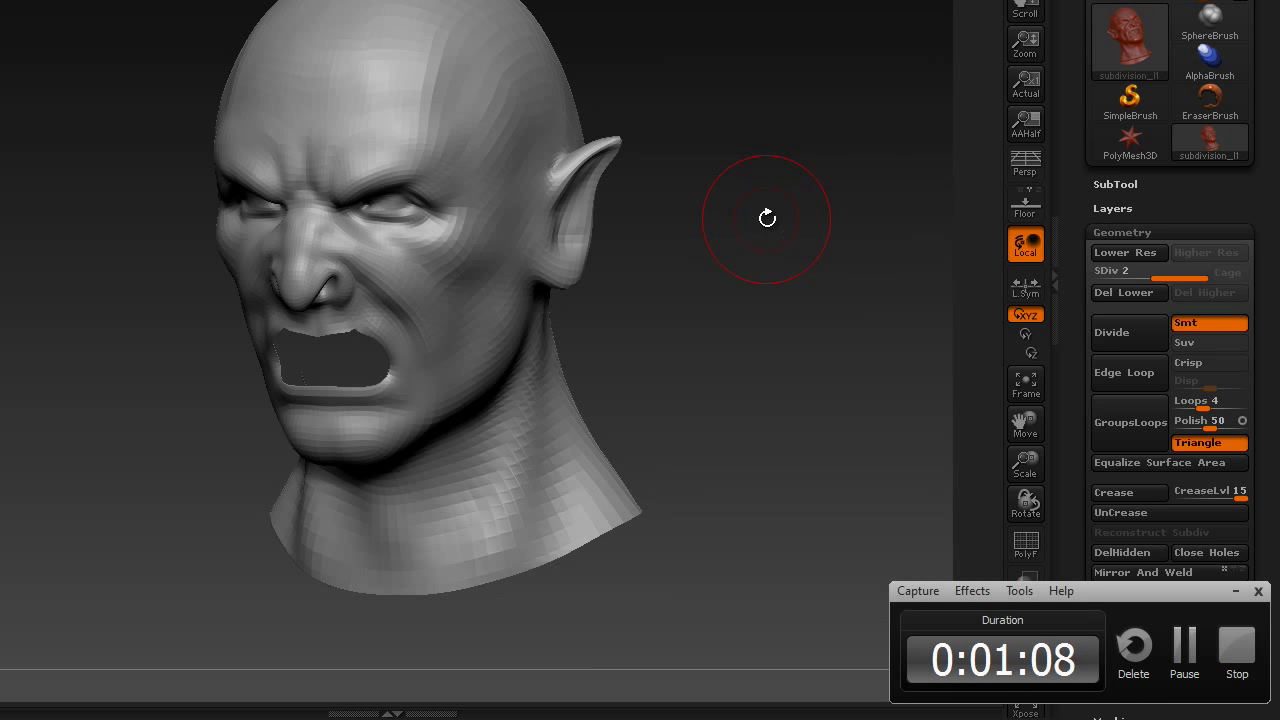
key(ctrl+d)
key(ctrl+d)
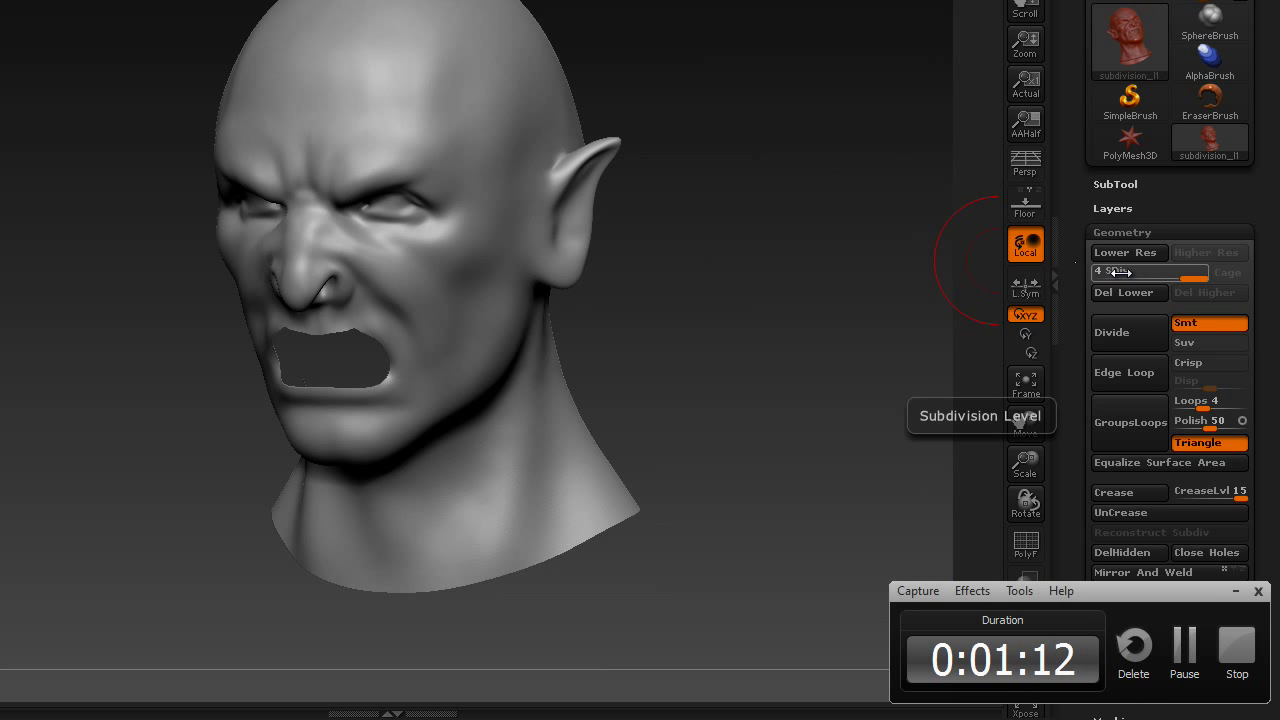
mouse_move(749, 209)
mouse_down()
mouse_move(779, 249)
mouse_move(811, 80)
mouse_move(930, 2)
mouse_up()
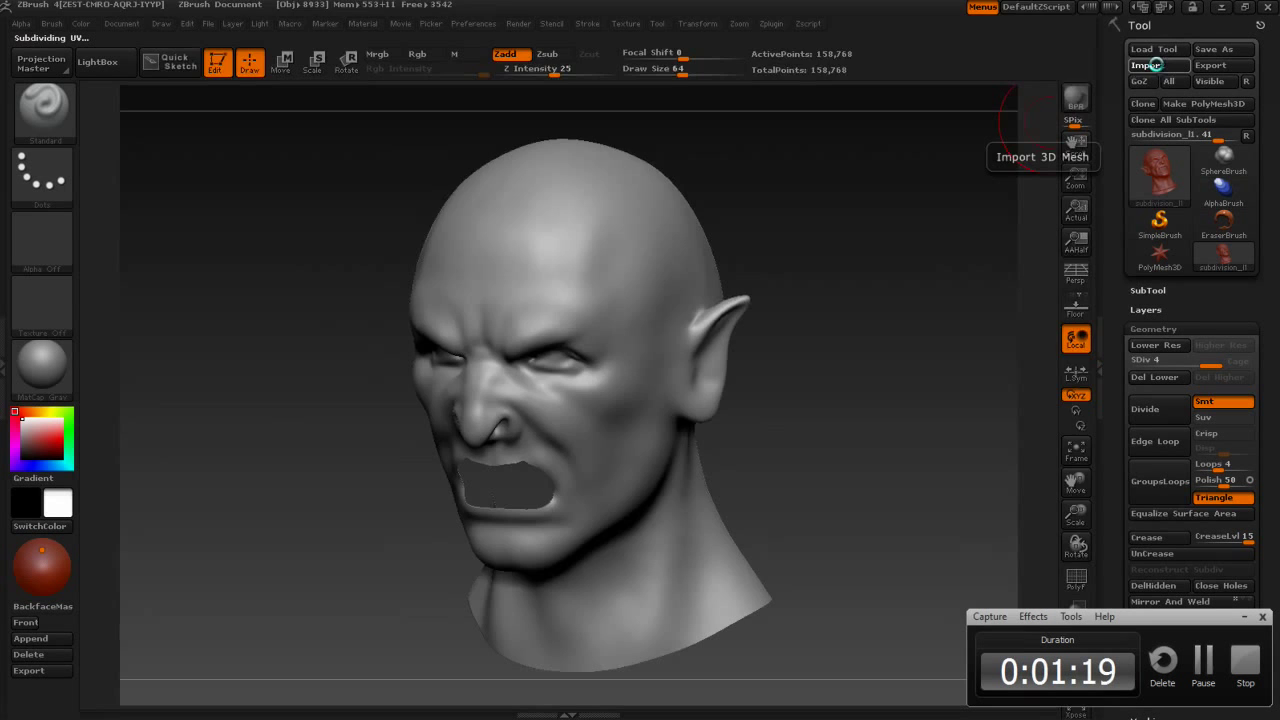
Import subdivision_l4.obj onto the head's level 4 subdivision
click(1147, 68)
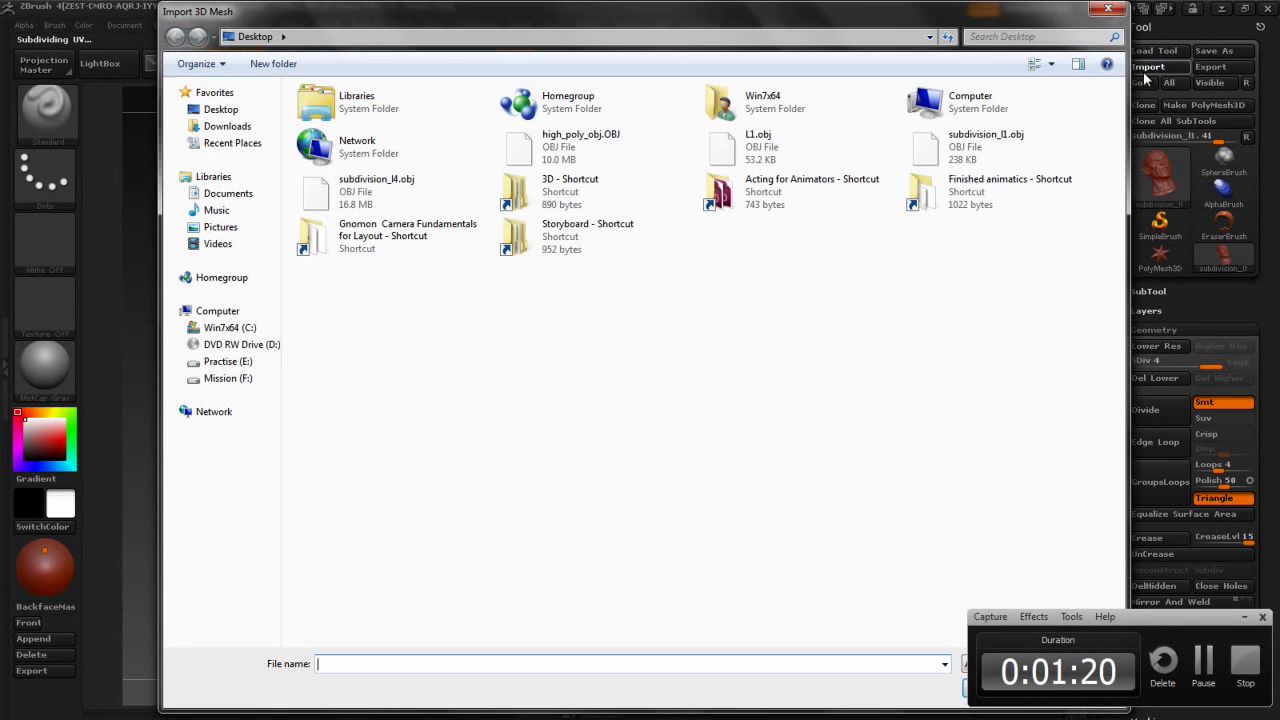
click(349, 194)
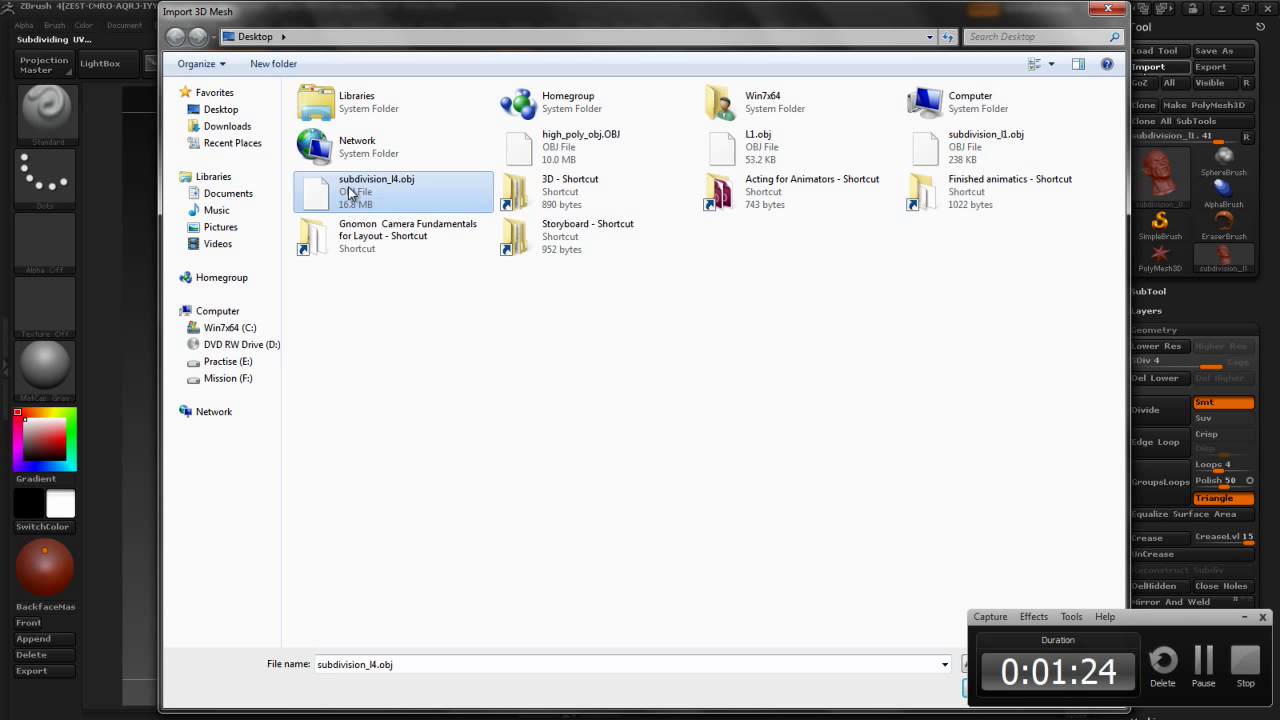
double_click(349, 194)
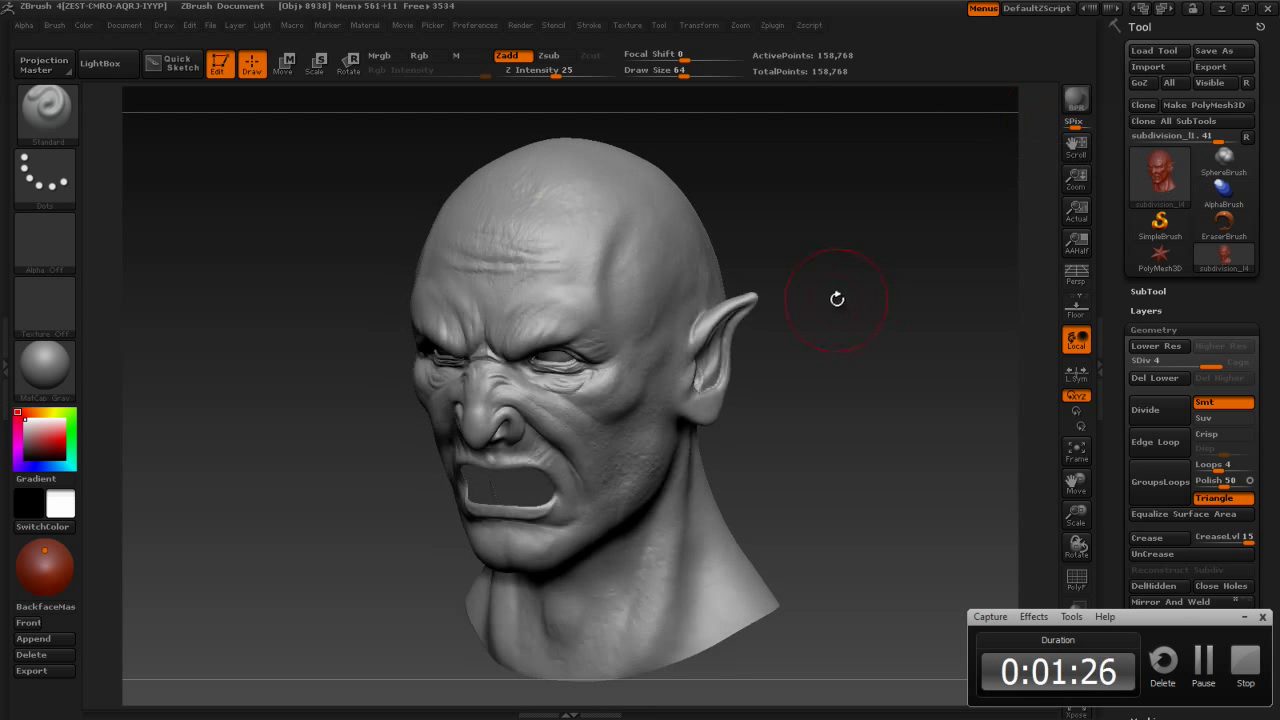
Compare SDiv 1 and SDiv 4 with Shift+D and D, ending at level 1
key(shift+d)
key(shift+d)
key(shift+d)
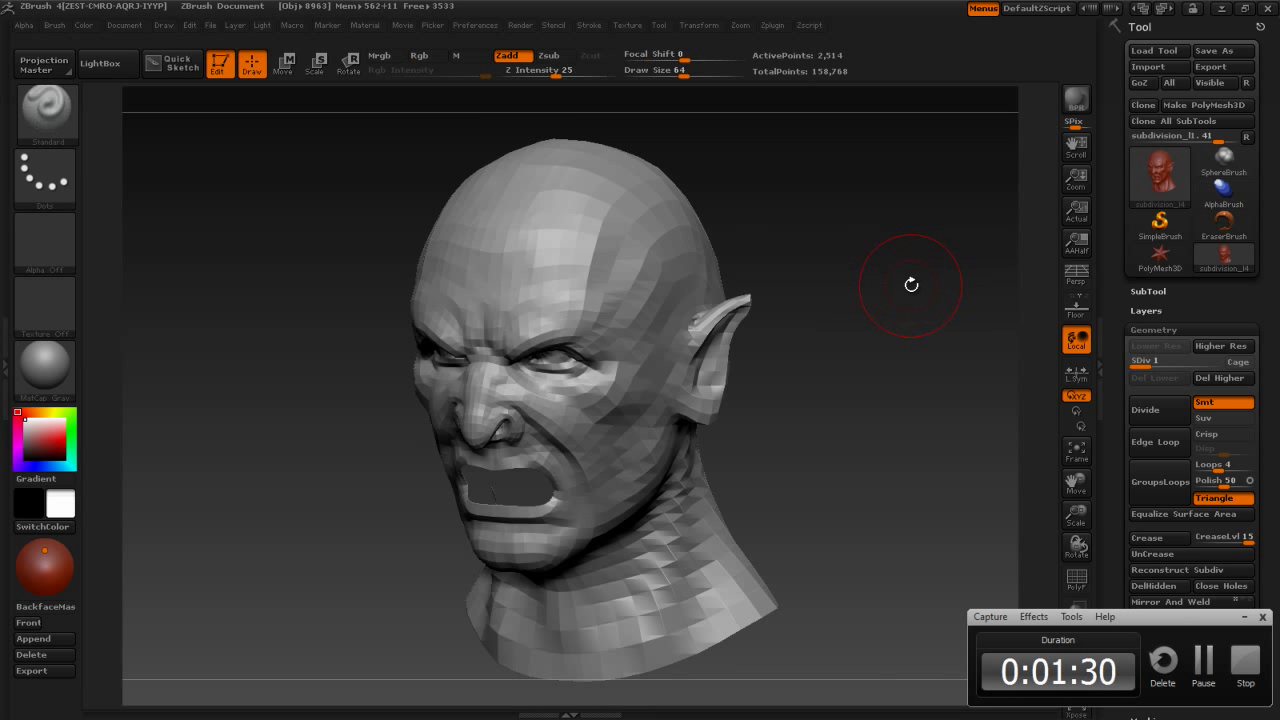
key(d)
key(d)
key(d)
mouse_move(945, 317)
mouse_down()
mouse_move(980, 306)
mouse_move(920, 294)
mouse_move(958, 303)
mouse_move(909, 309)
mouse_up()
key(shift+d)
key(shift+d)
key(shift+d)
key(alt+Tab)
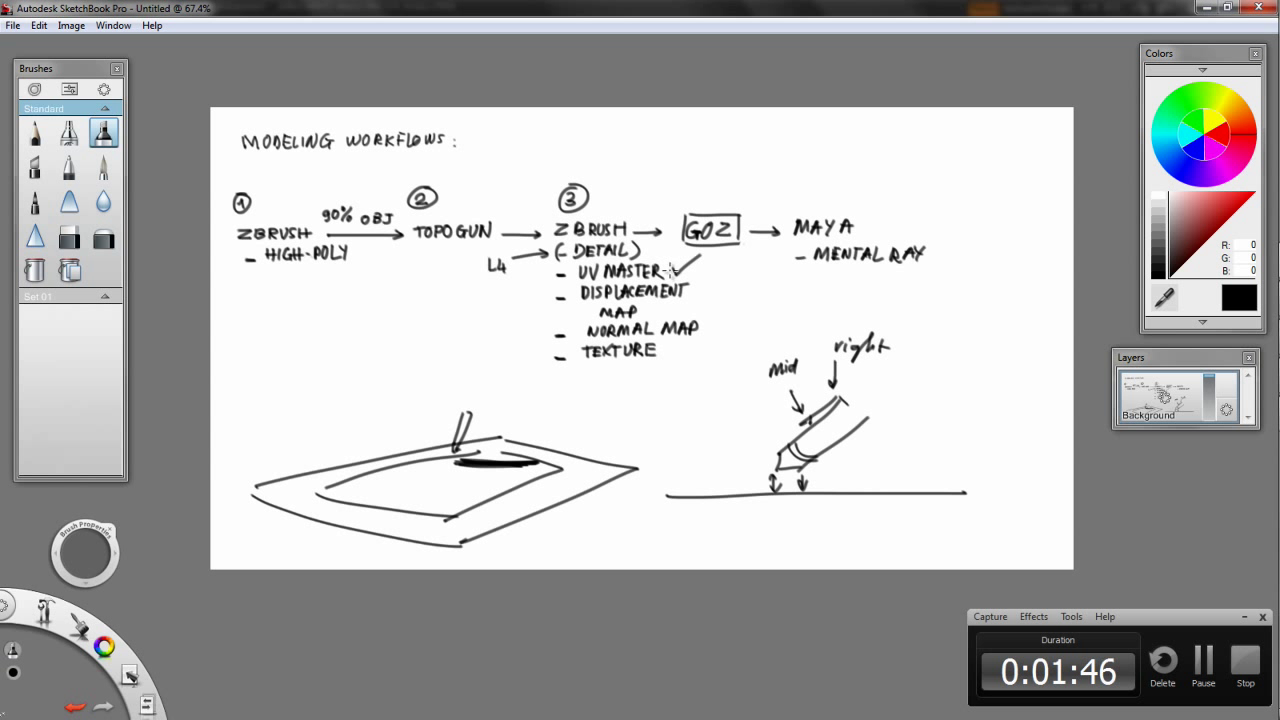
key(alt+Tab)
alt+drag(829, 231, 979, 185)
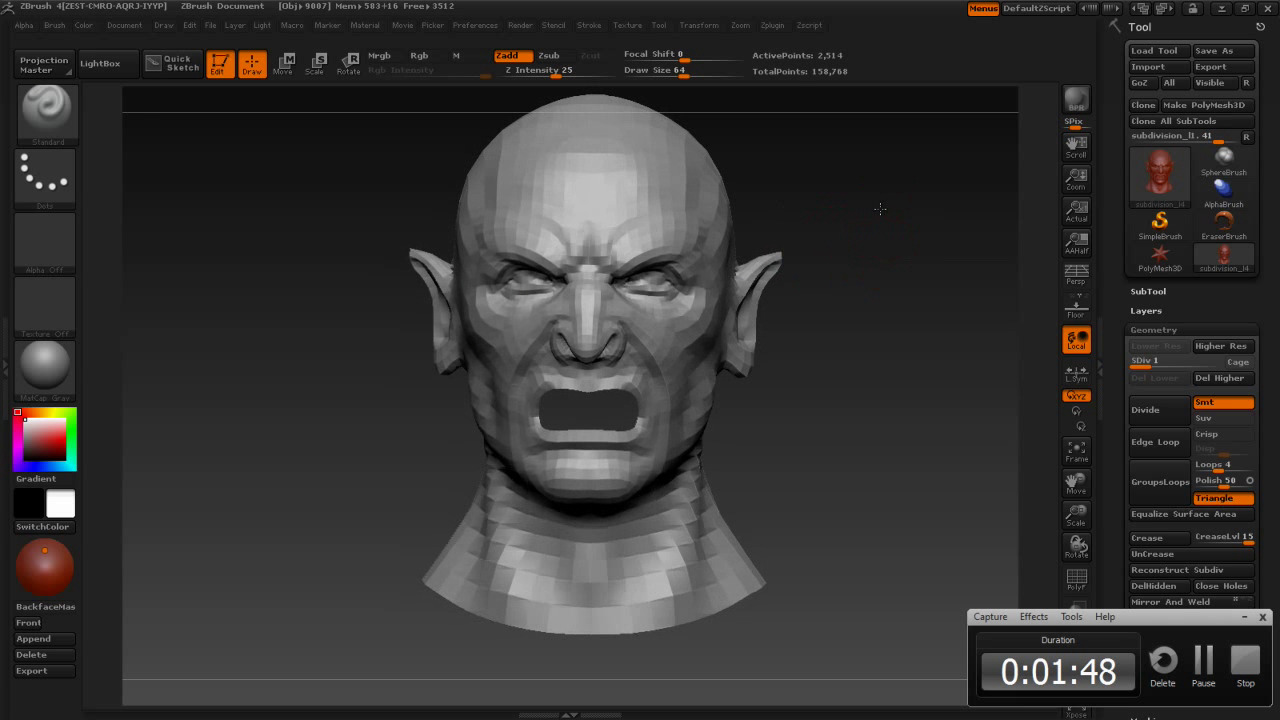
Dock the Zplugin palette, expand UV Master and enable Work On Clone
click(773, 25)
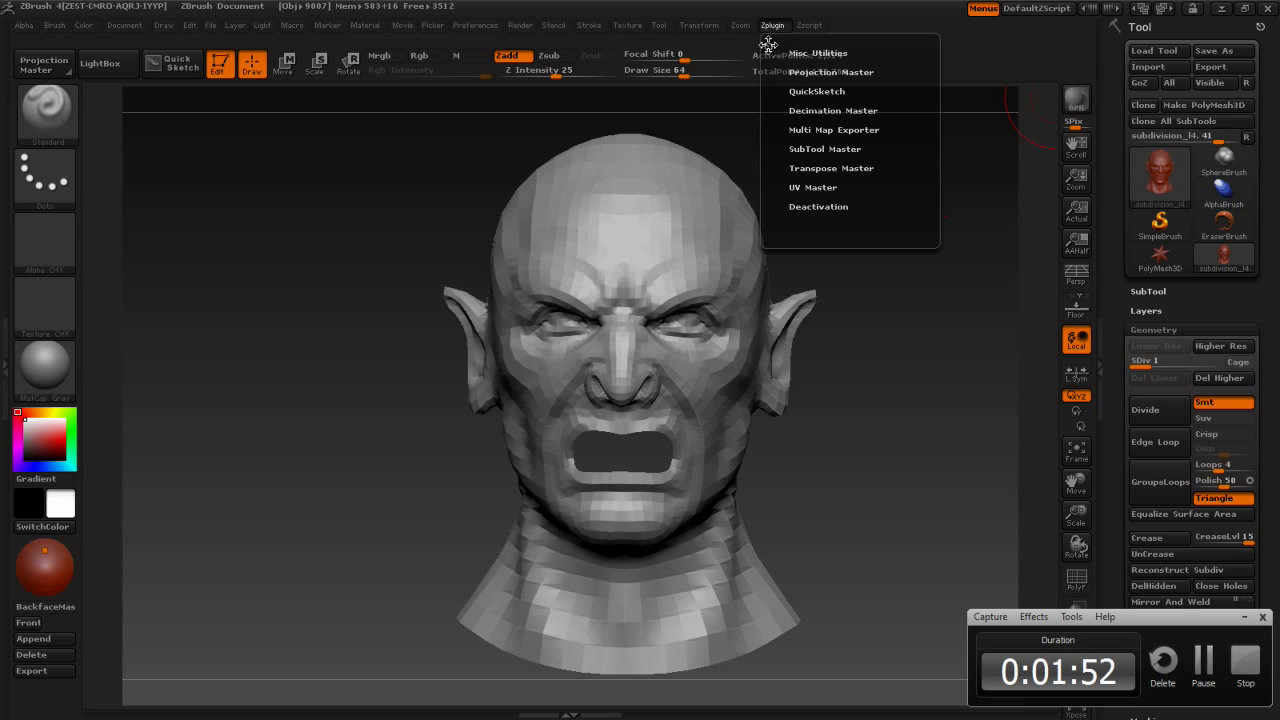
click(768, 44)
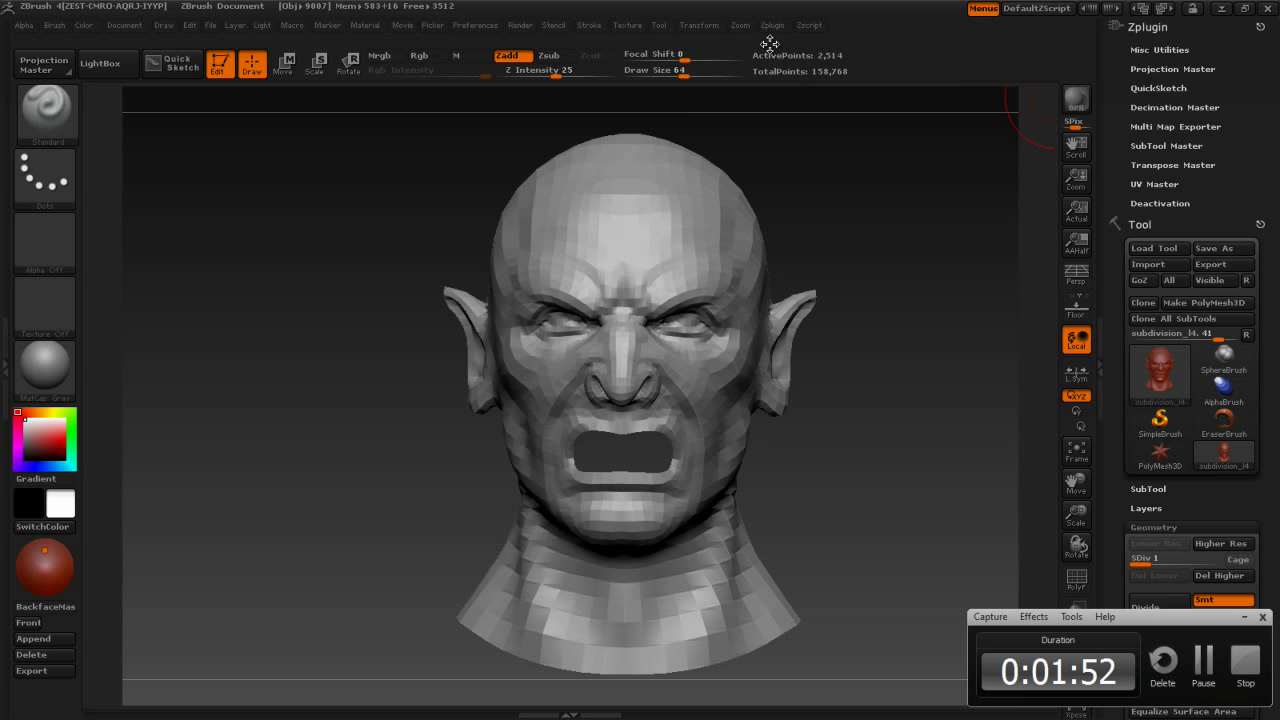
click(1151, 185)
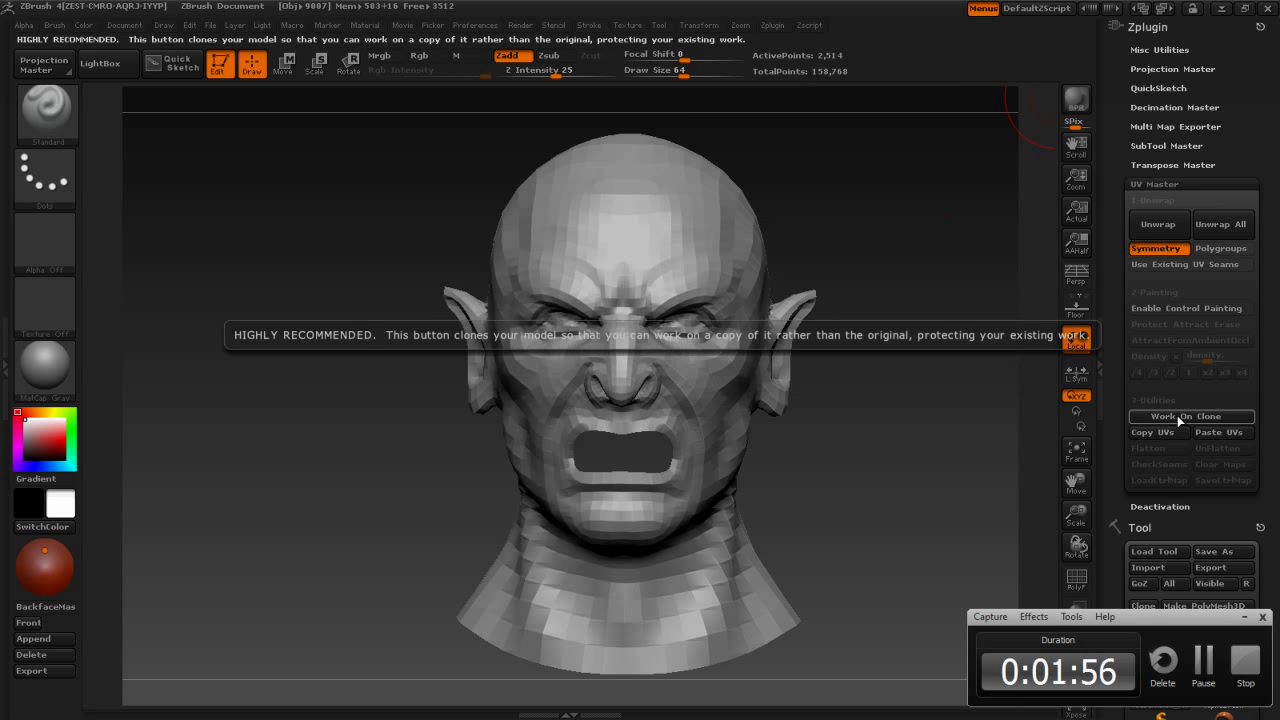
click(1180, 417)
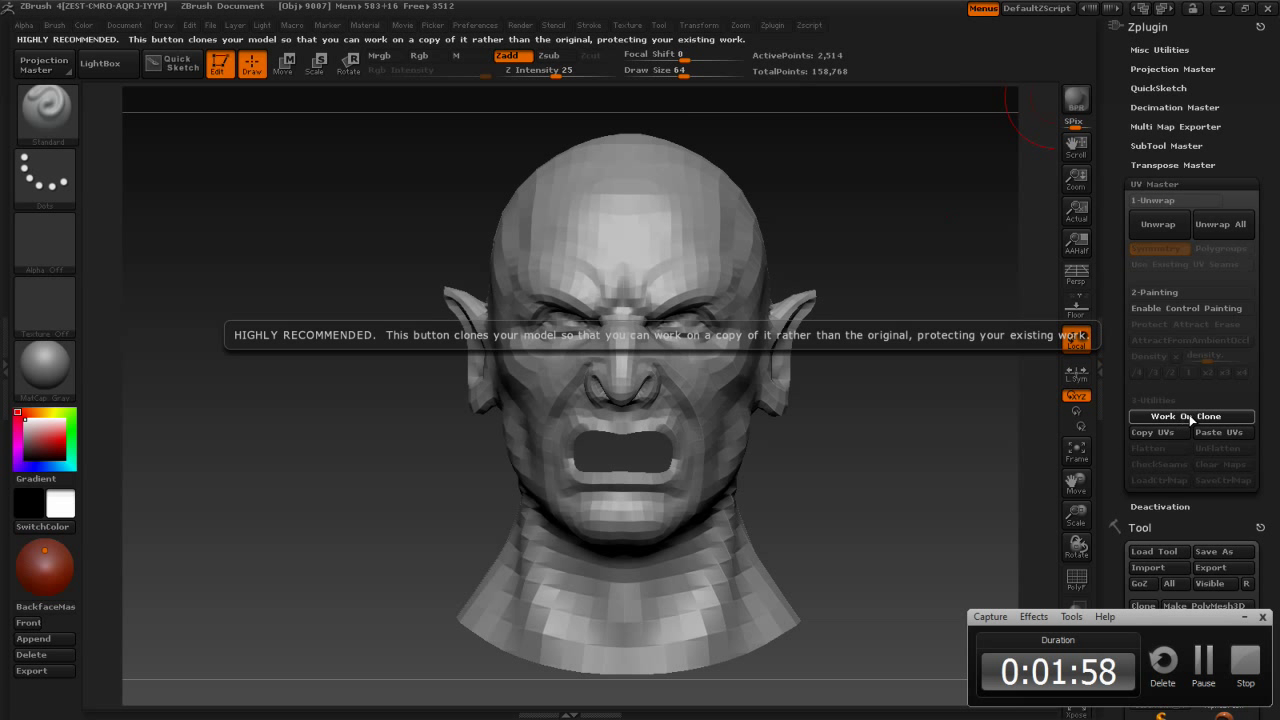
Turn on perspective and orbit the cloned head to face right
mouse_move(920, 328)
mouse_down()
mouse_move(956, 326)
mouse_move(963, 340)
mouse_move(930, 342)
mouse_move(1040, 300)
mouse_up()
key(p)
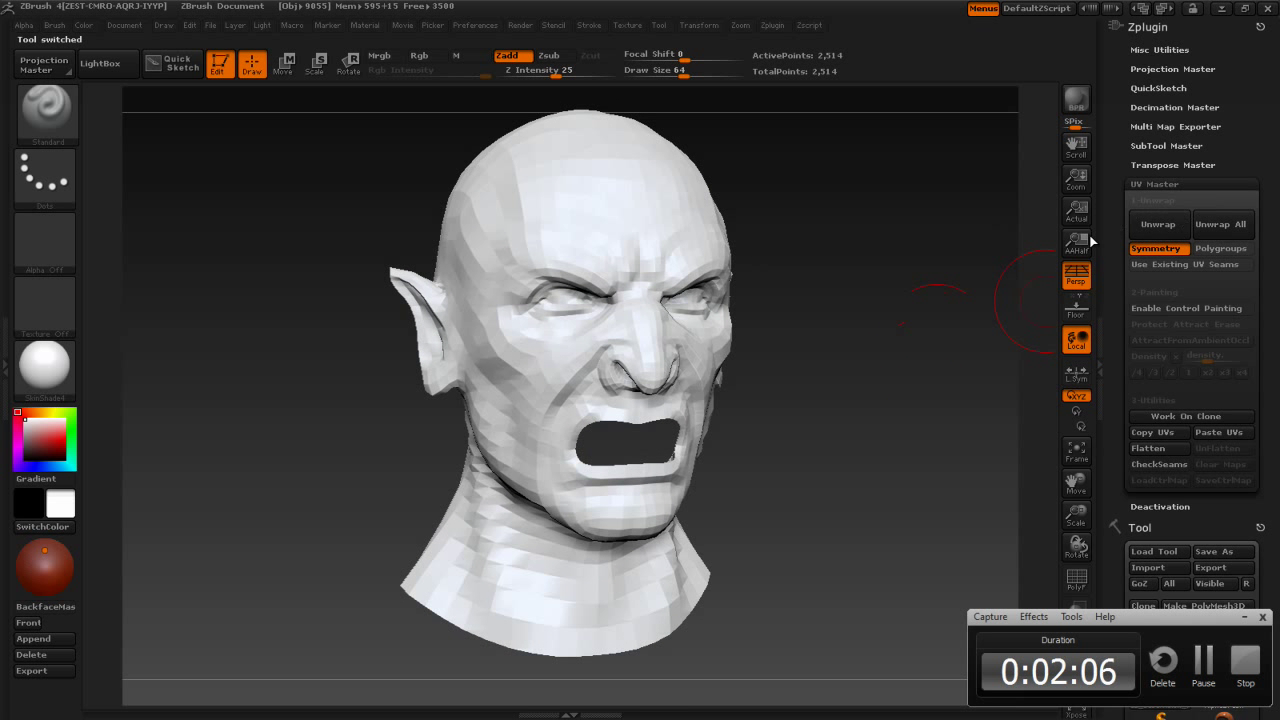
mouse_move(924, 326)
mouse_down()
mouse_move(906, 303)
mouse_move(930, 285)
mouse_up()
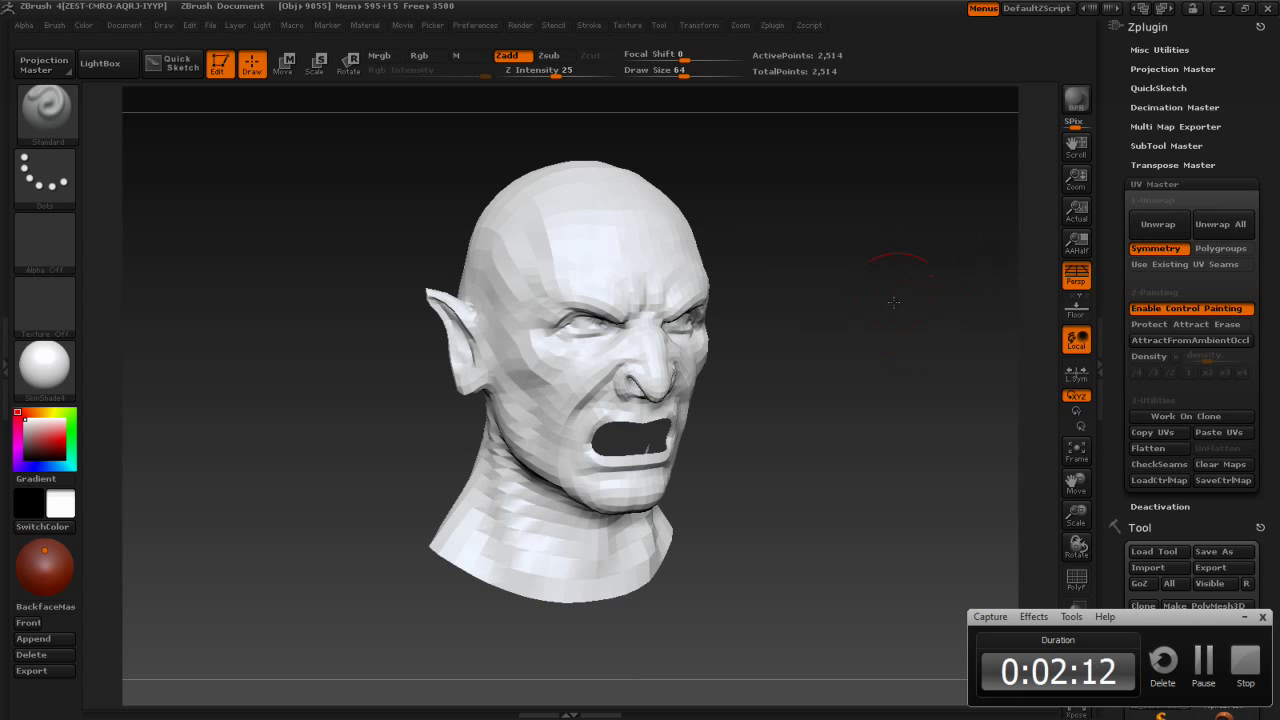
Enable Protect control painting and paint red over the eyes, cheeks, forehead, temples and ears
shift+drag(893, 301, 1010, 295)
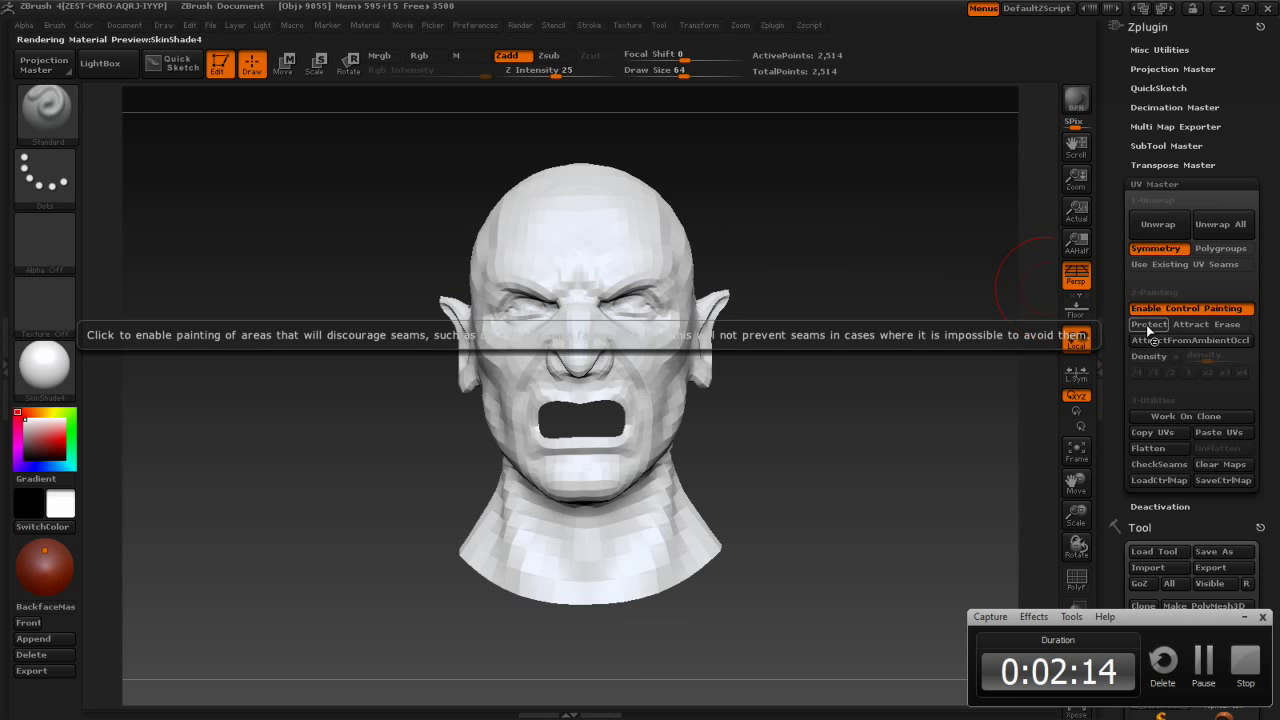
click(1150, 326)
drag(855, 250, 871, 268)
mouse_move(554, 264)
mouse_down()
mouse_move(591, 371)
mouse_move(650, 400)
mouse_up()
key(bracketright)
key(bracketright)
drag(620, 140, 671, 271)
mouse_move(610, 200)
mouse_down()
mouse_move(492, 263)
mouse_move(500, 430)
mouse_up()
mouse_move(775, 321)
mouse_down()
mouse_move(560, 388)
mouse_move(589, 448)
mouse_up()
mouse_move(774, 394)
mouse_down()
mouse_move(676, 408)
mouse_move(790, 342)
mouse_move(735, 323)
mouse_up()
key(s)
mouse_move(757, 388)
mouse_down()
mouse_move(800, 310)
mouse_move(705, 235)
mouse_up()
Extend protect paint over the scalp, erase the excess above the ear, then return to Protect
drag(914, 194, 710, 235)
mouse_move(738, 276)
mouse_down()
mouse_move(909, 243)
mouse_move(763, 206)
mouse_move(808, 211)
mouse_move(590, 240)
mouse_move(520, 220)
mouse_move(680, 310)
mouse_up()
mouse_move(800, 240)
mouse_down()
mouse_move(906, 267)
mouse_move(846, 249)
mouse_move(846, 221)
mouse_move(846, 414)
mouse_move(700, 330)
mouse_up()
drag(483, 232, 530, 245)
key(ctrl+z)
click(1227, 324)
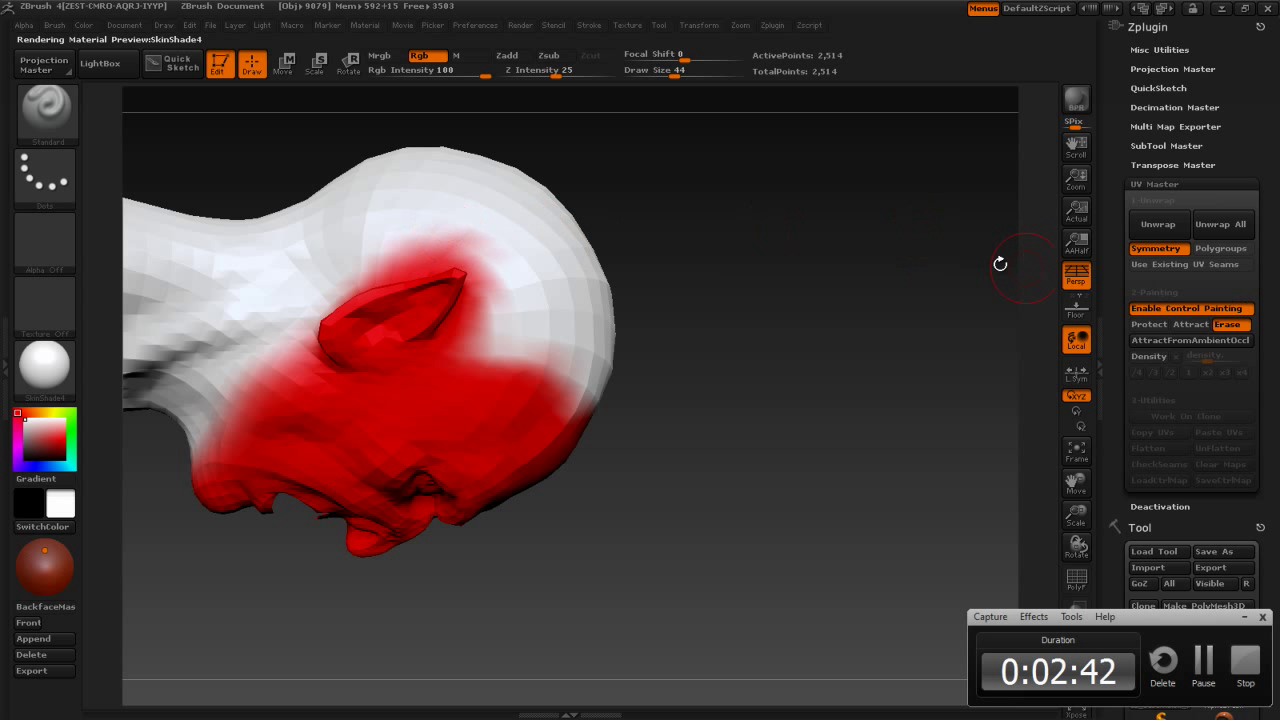
drag(423, 241, 451, 322)
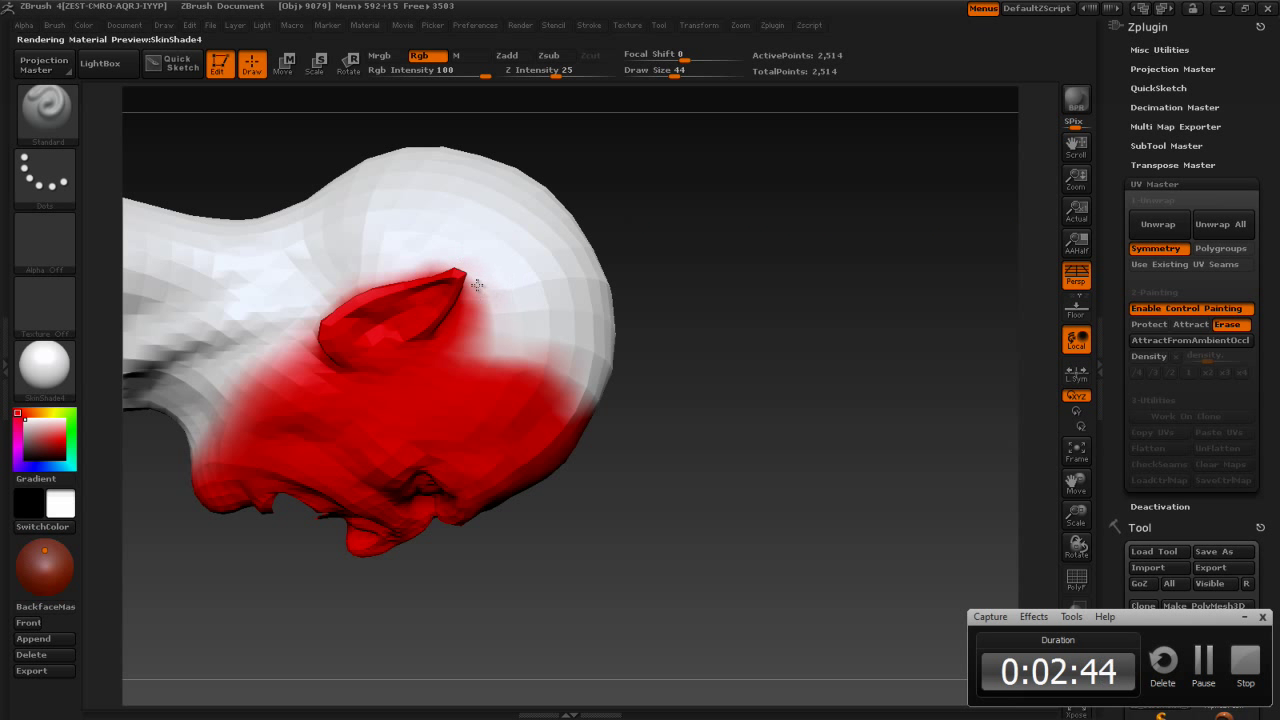
mouse_move(700, 260)
mouse_down()
mouse_move(760, 206)
mouse_move(828, 187)
mouse_move(849, 240)
mouse_move(905, 243)
mouse_up()
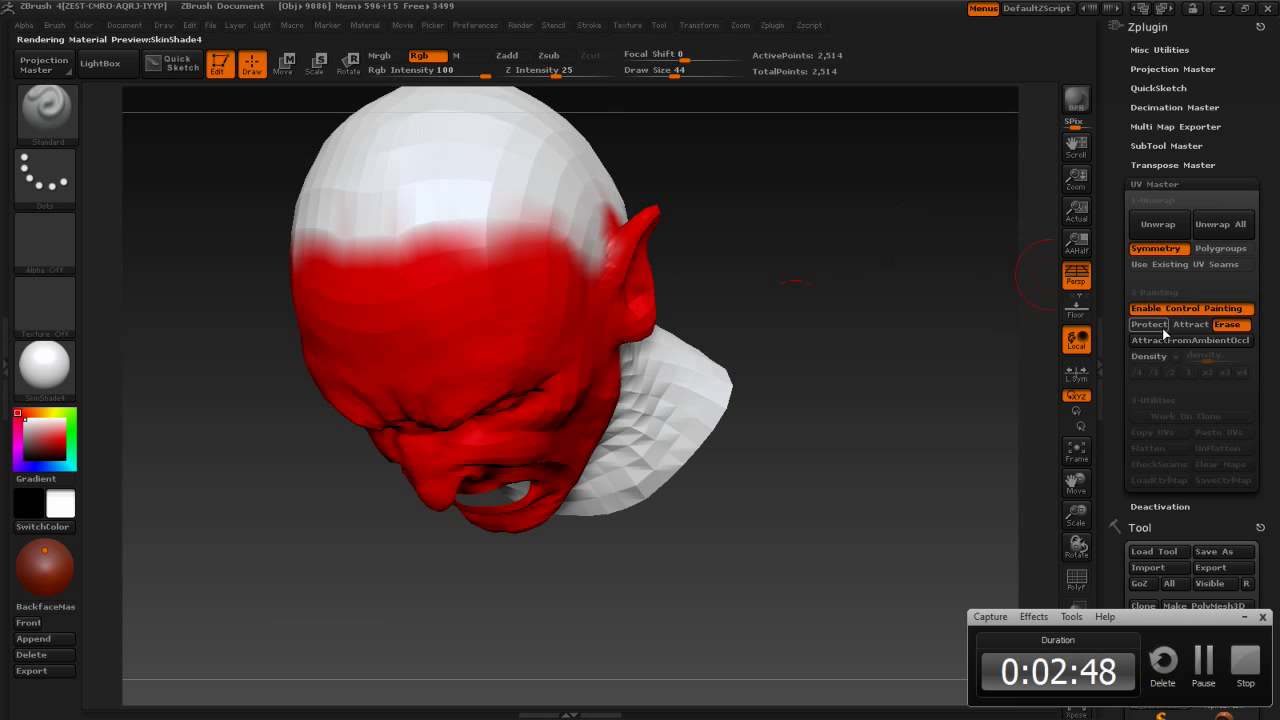
click(1160, 328)
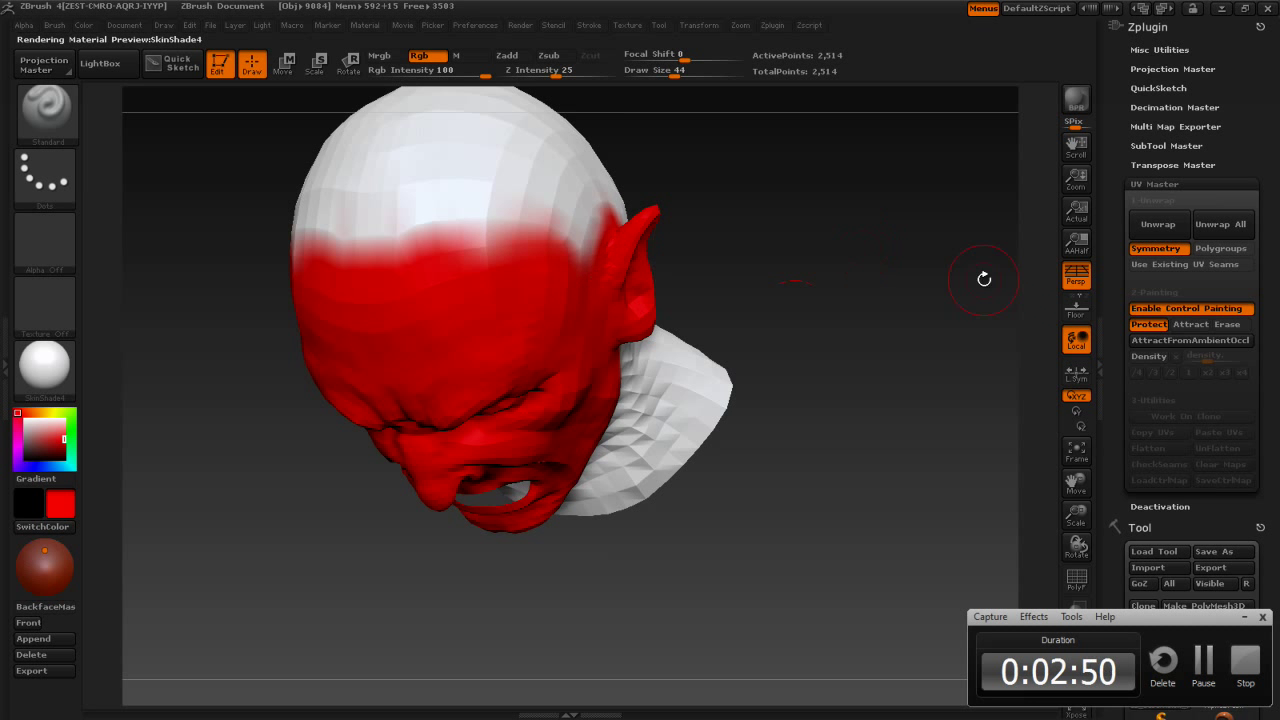
mouse_move(795, 283)
mouse_down()
mouse_move(821, 253)
mouse_move(801, 271)
mouse_up()
drag(806, 340, 862, 328)
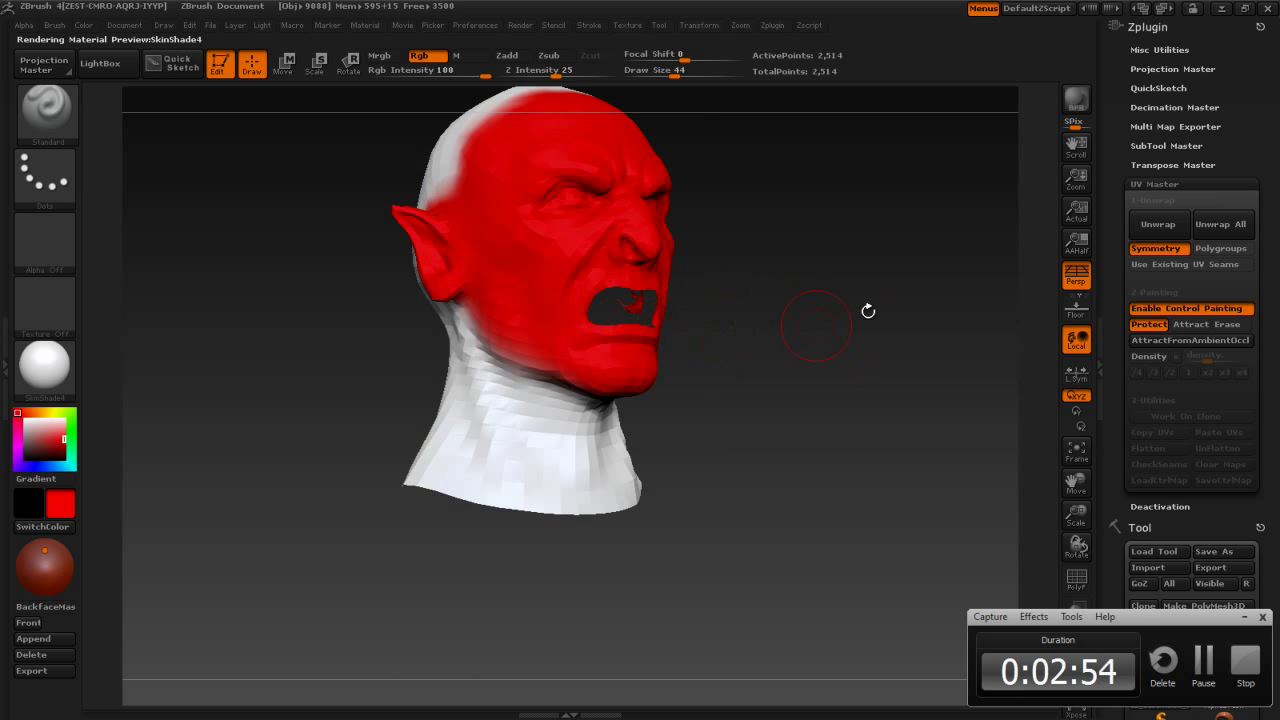
Switch to Attract and paint a blue seam stripe down the back of the neck
click(1190, 324)
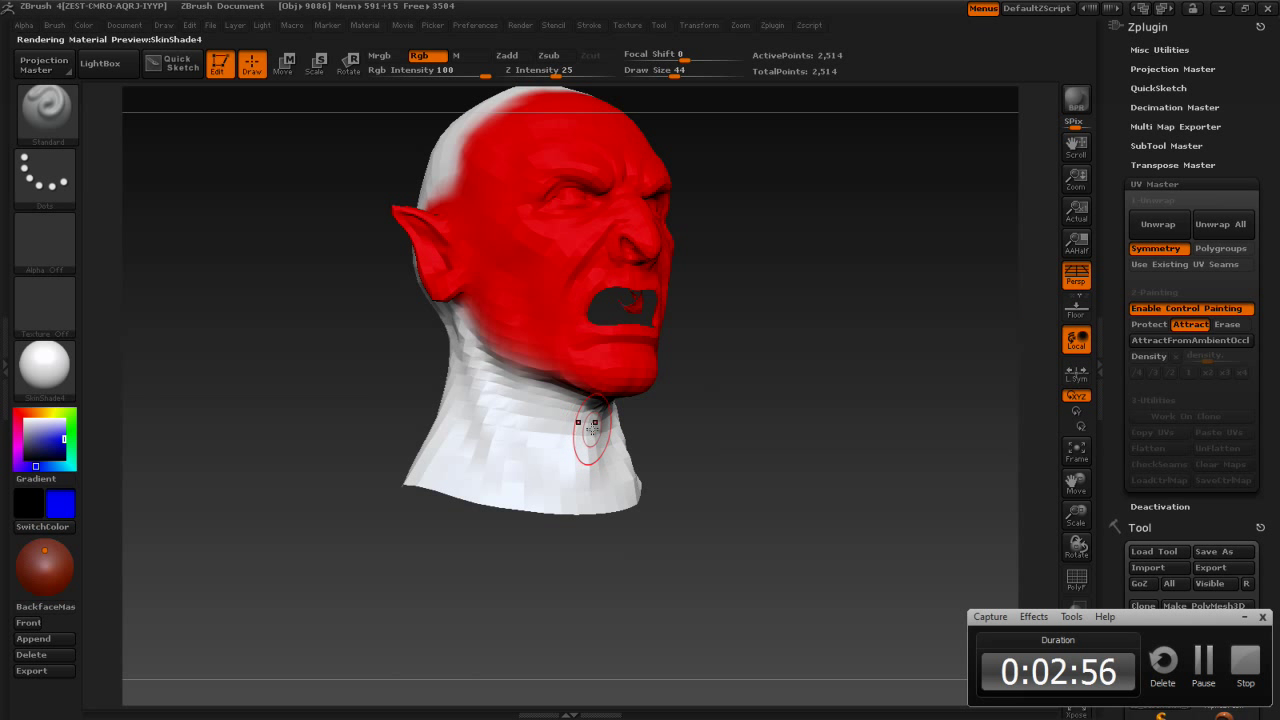
drag(766, 308, 740, 300)
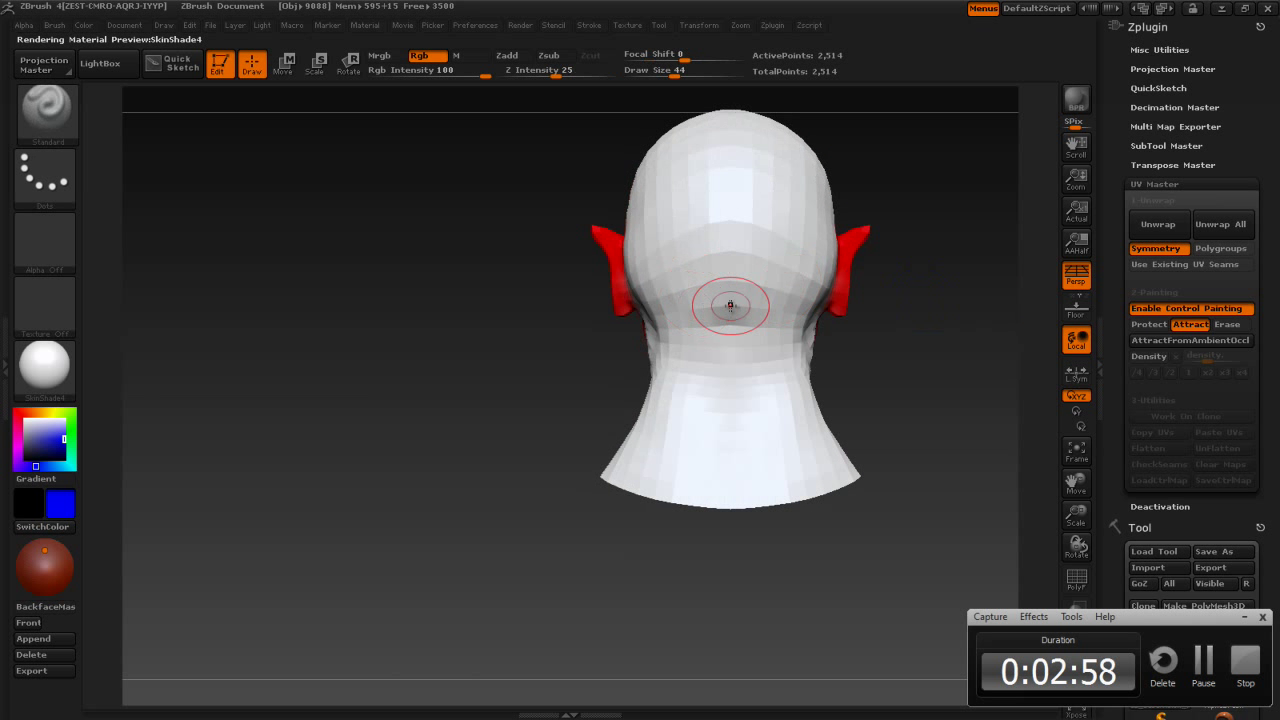
mouse_move(664, 313)
mouse_down()
mouse_move(735, 347)
mouse_move(745, 523)
mouse_up()
mouse_move(817, 345)
mouse_down()
mouse_move(928, 308)
mouse_move(954, 320)
mouse_move(809, 345)
mouse_up()
Paint green Density at x4 with a size 70 brush over the face, ear and side of the head
key(f)
click(1148, 356)
click(1160, 356)
key(s)
click(812, 347)
mouse_move(820, 318)
mouse_down()
mouse_move(900, 313)
mouse_move(899, 333)
mouse_up()
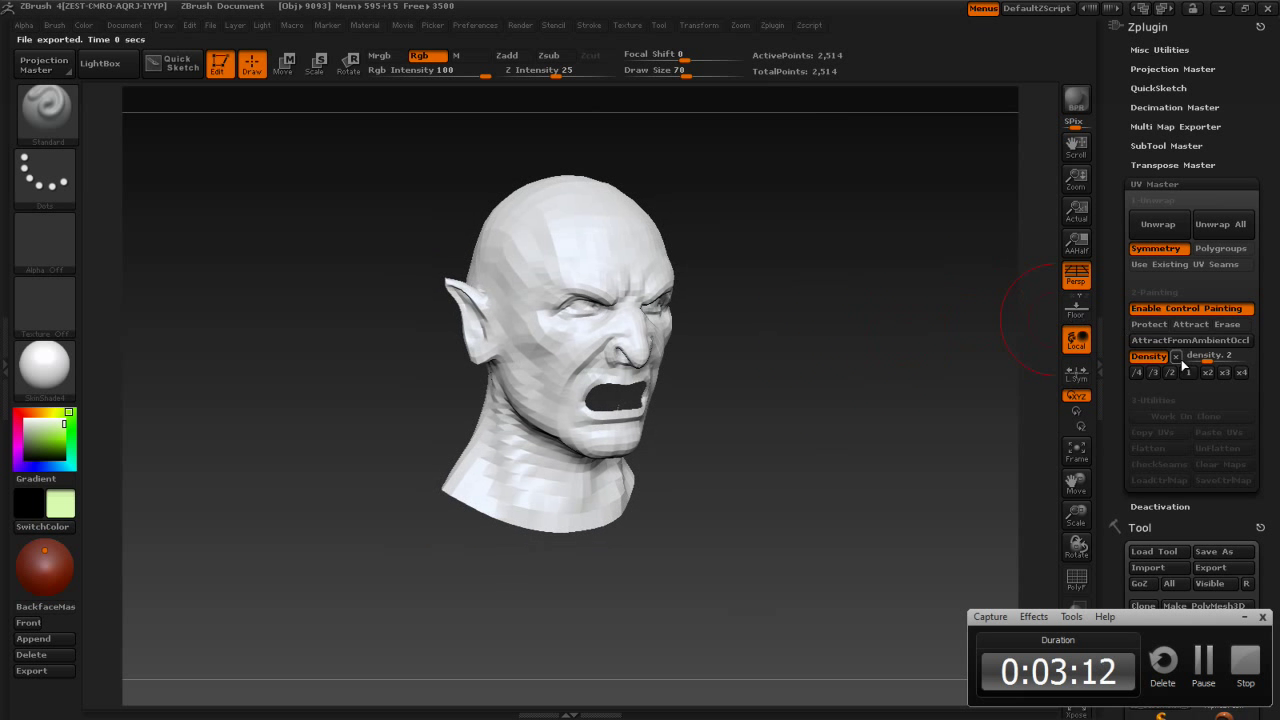
click(1242, 373)
drag(630, 317, 591, 362)
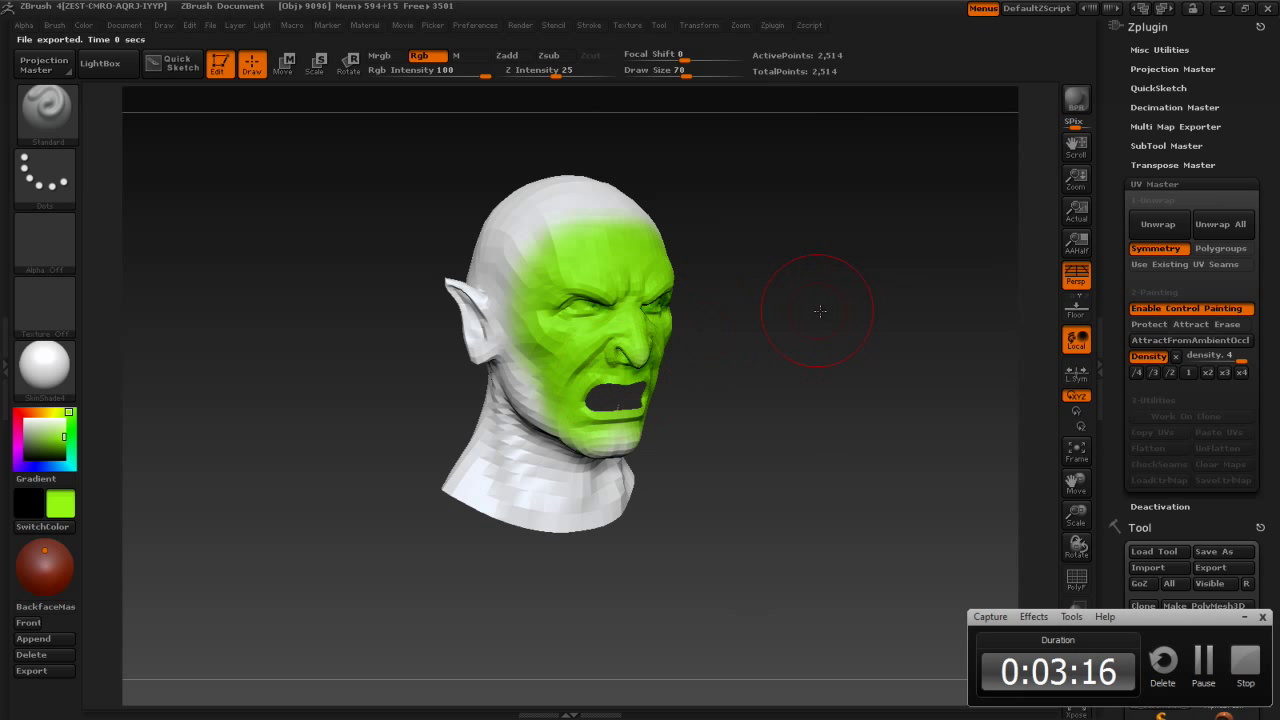
drag(821, 311, 600, 425)
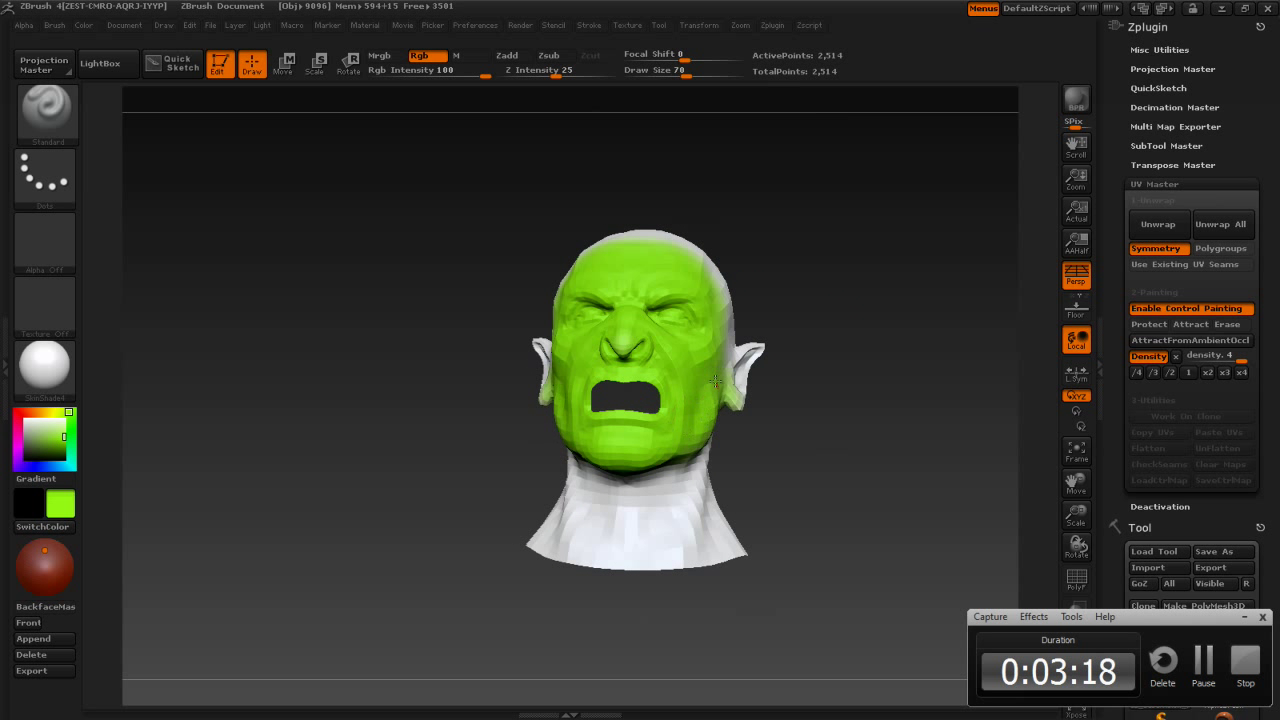
drag(799, 303, 792, 283)
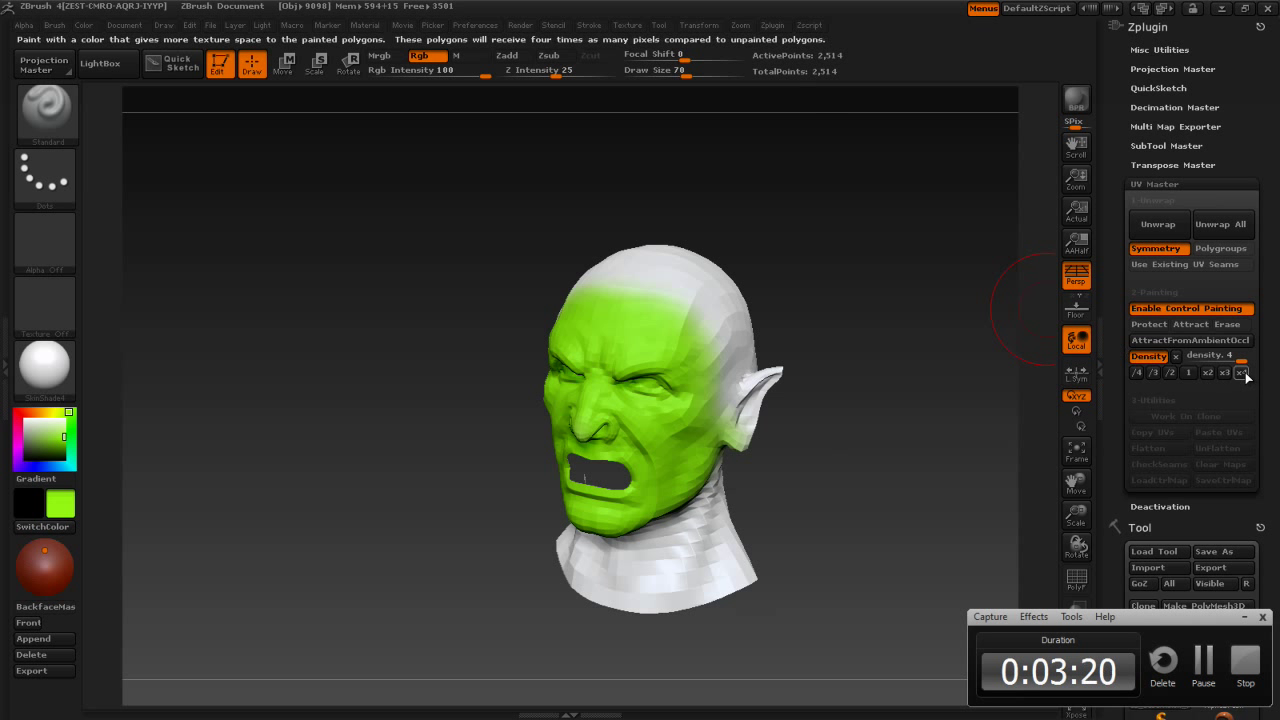
drag(745, 345, 730, 415)
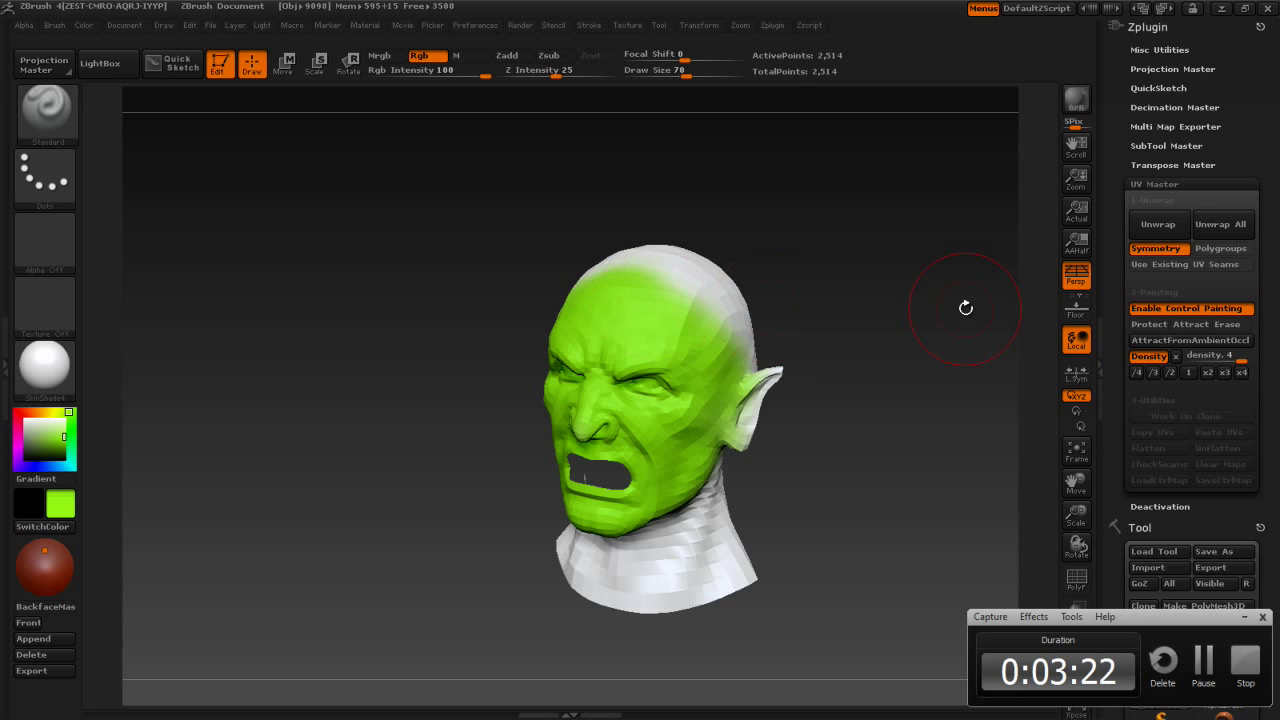
Lower the density value to 3 and review the green coverage on the skull
click(1224, 372)
drag(940, 345, 846, 334)
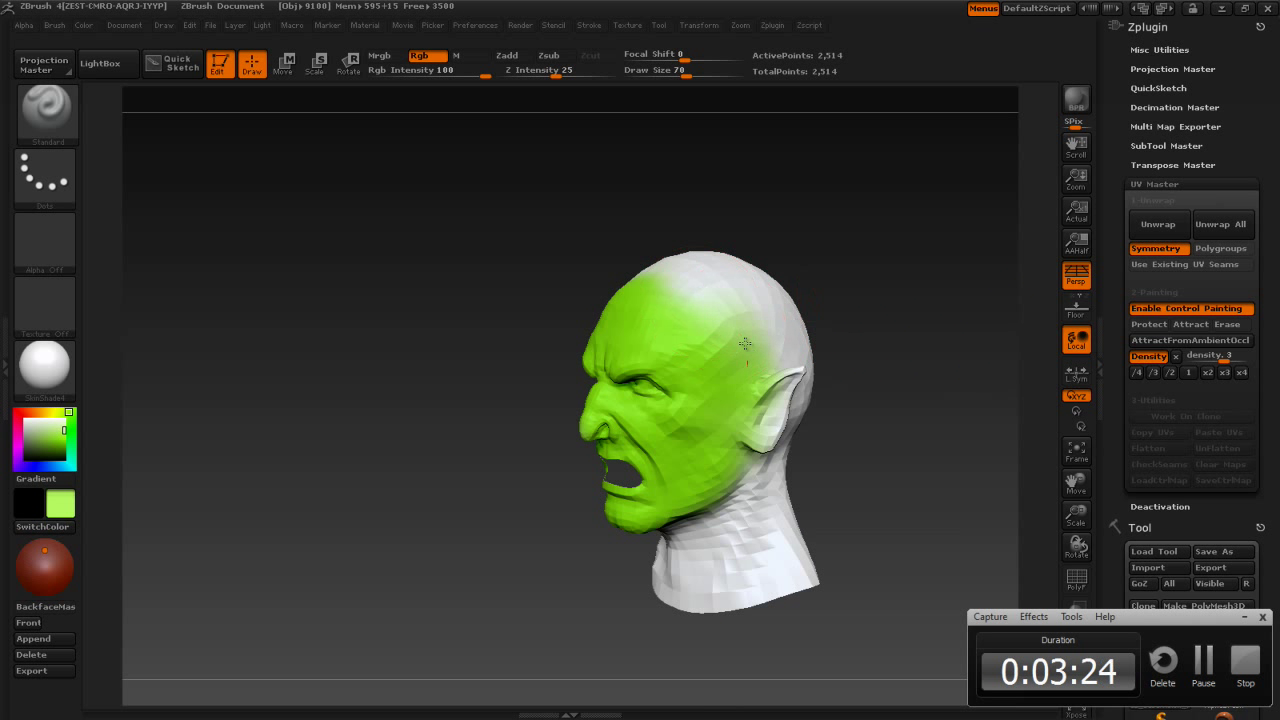
drag(900, 260, 815, 295)
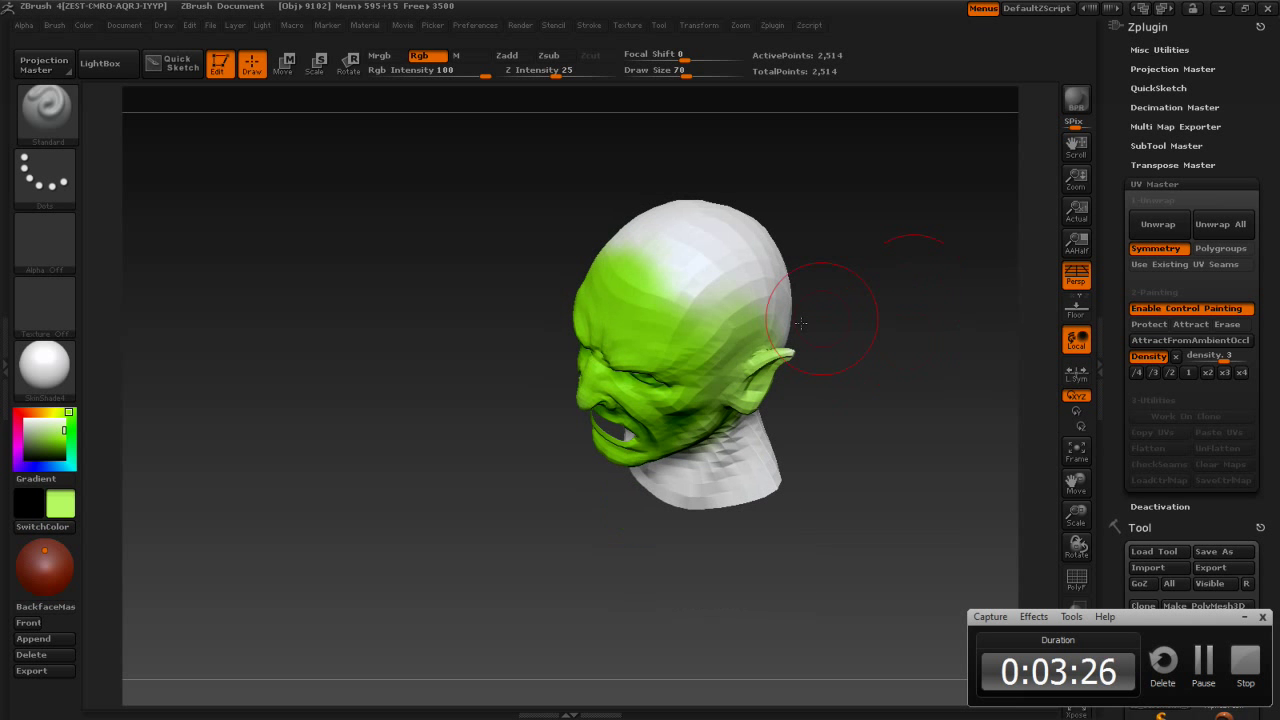
drag(890, 254, 838, 300)
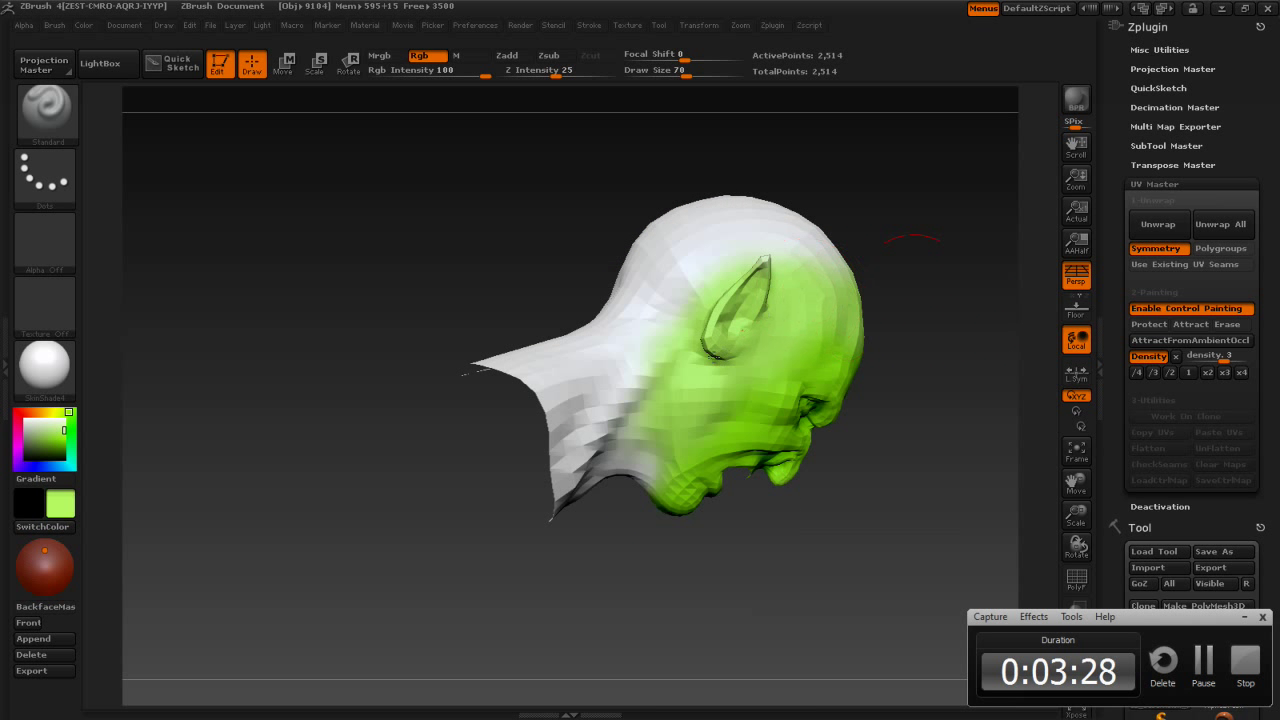
drag(963, 277, 900, 296)
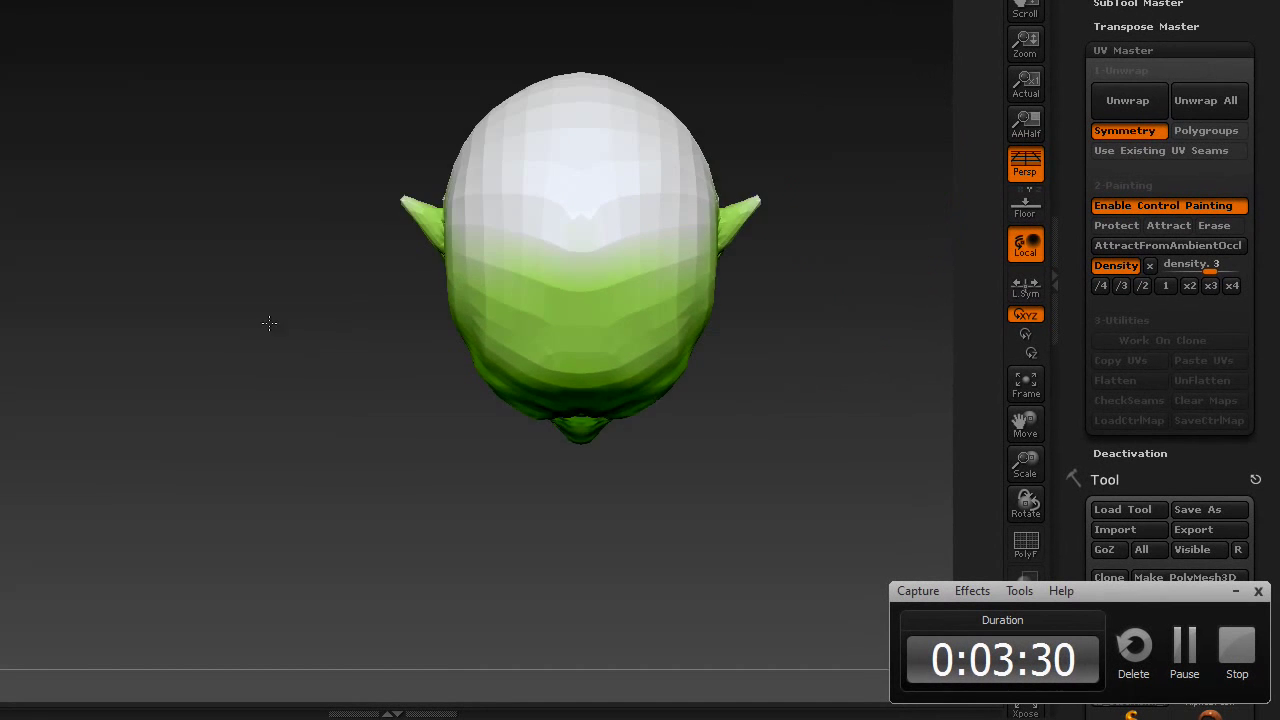
drag(269, 323, 214, 171)
drag(820, 203, 903, 214)
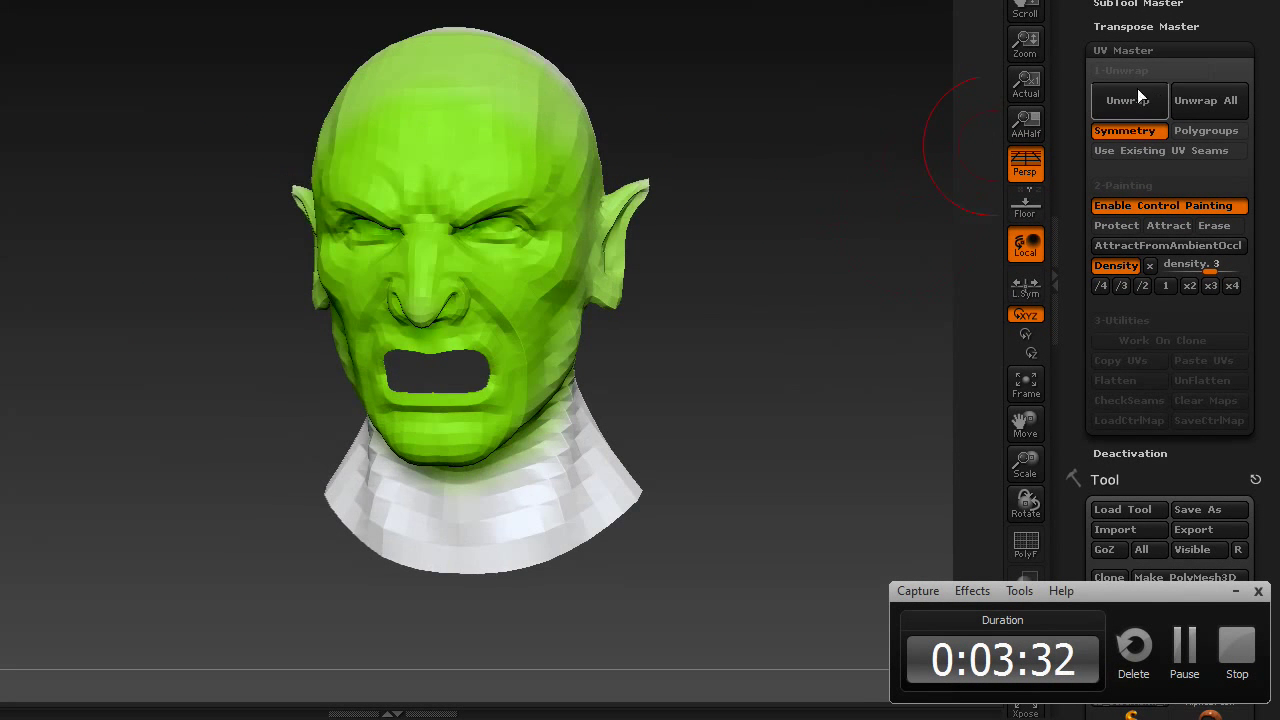
Unwrap the head's UVs in UV Master and Flatten to view the UV layout
click(1126, 99)
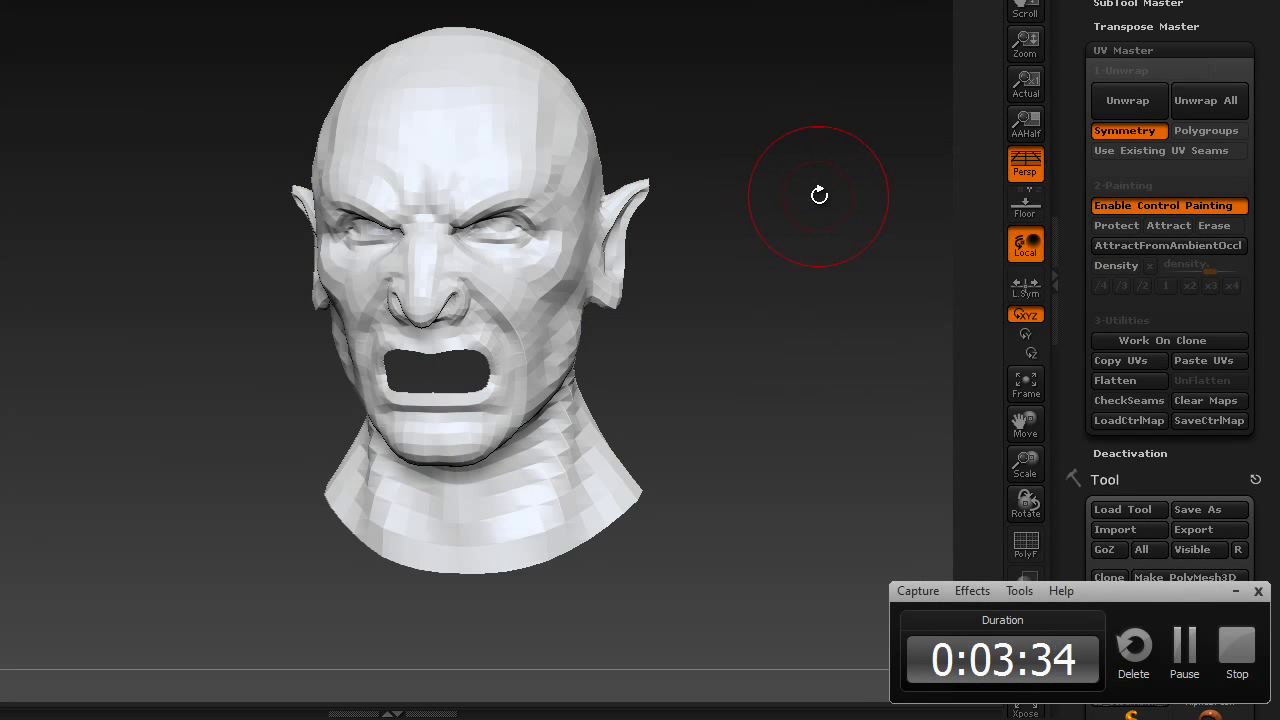
mouse_move(823, 265)
mouse_down()
mouse_move(760, 257)
mouse_move(786, 243)
mouse_up()
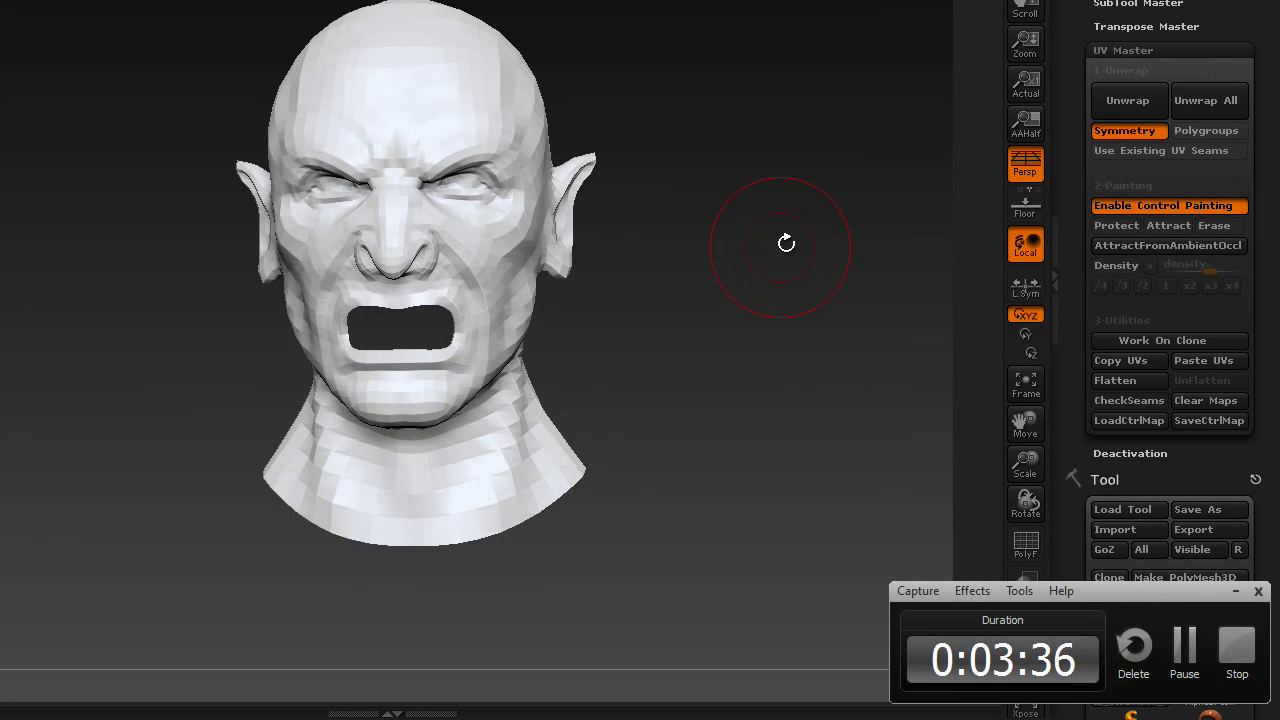
click(1131, 384)
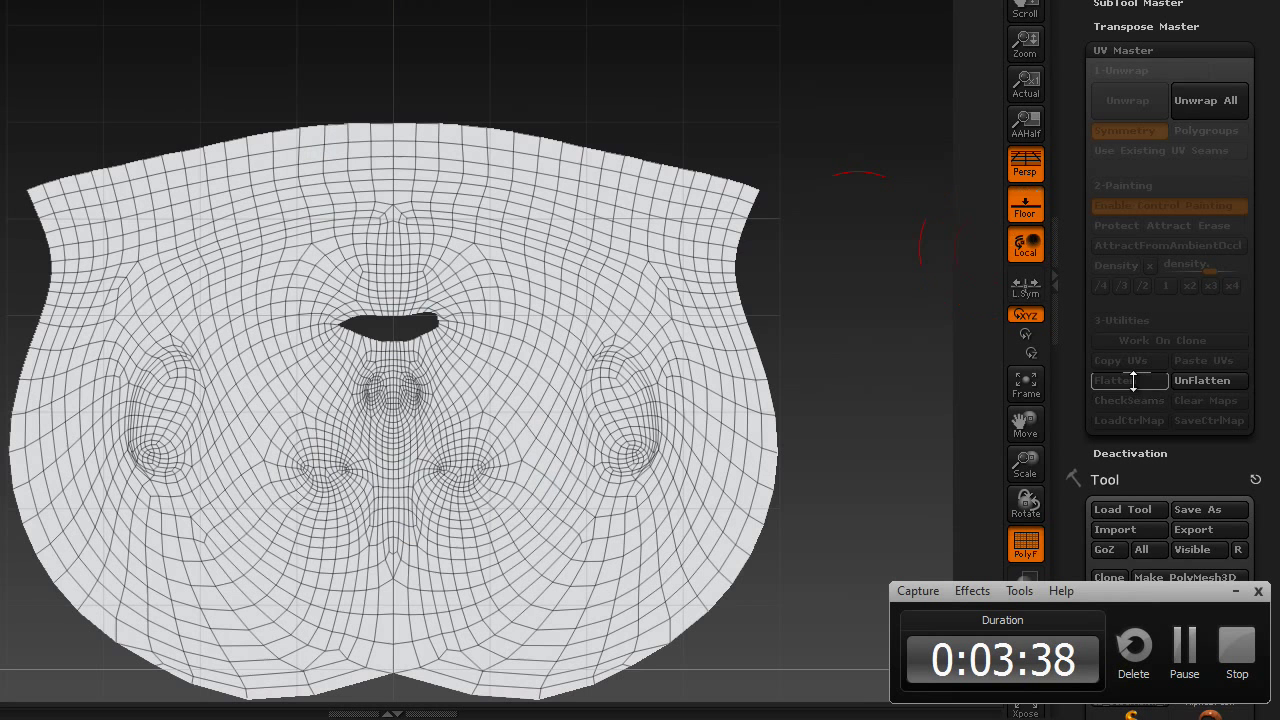
mouse_move(943, 340)
mouse_down()
mouse_move(932, 299)
mouse_move(843, 249)
mouse_move(900, 263)
mouse_move(872, 309)
mouse_up()
UnFlatten back to the 3D orc head and Copy UVs to memory
click(1216, 380)
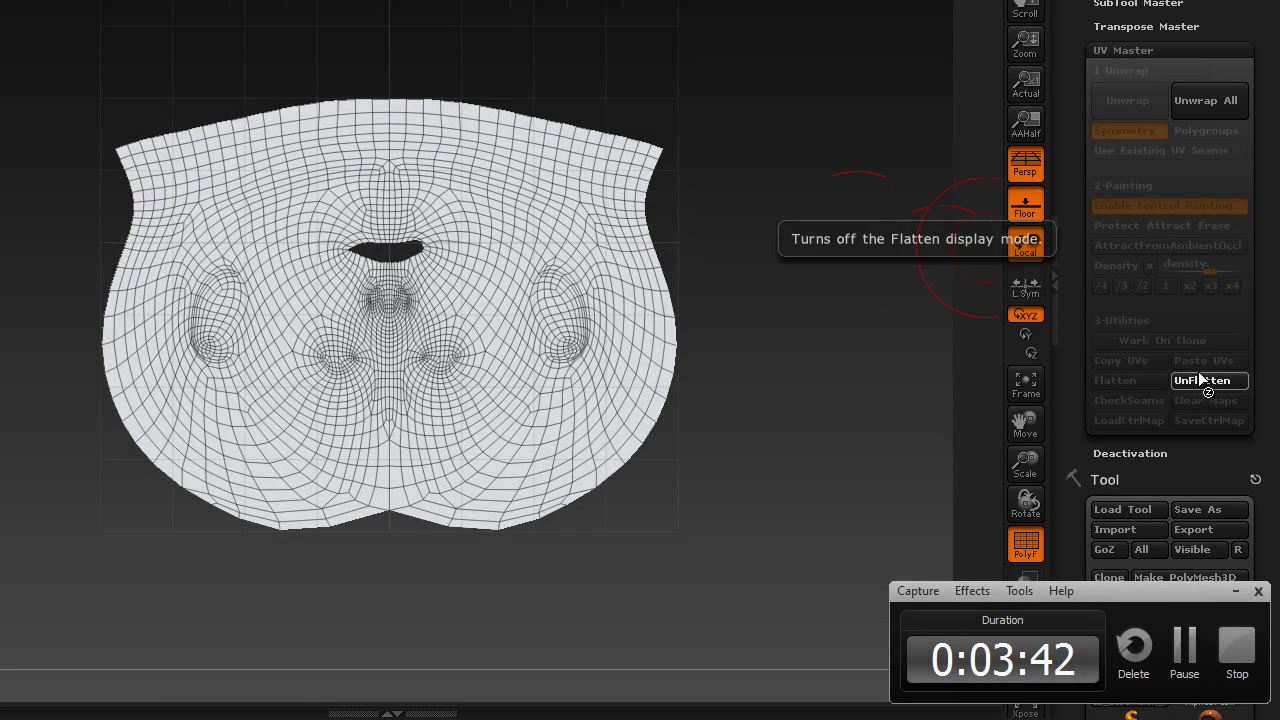
drag(928, 367, 912, 322)
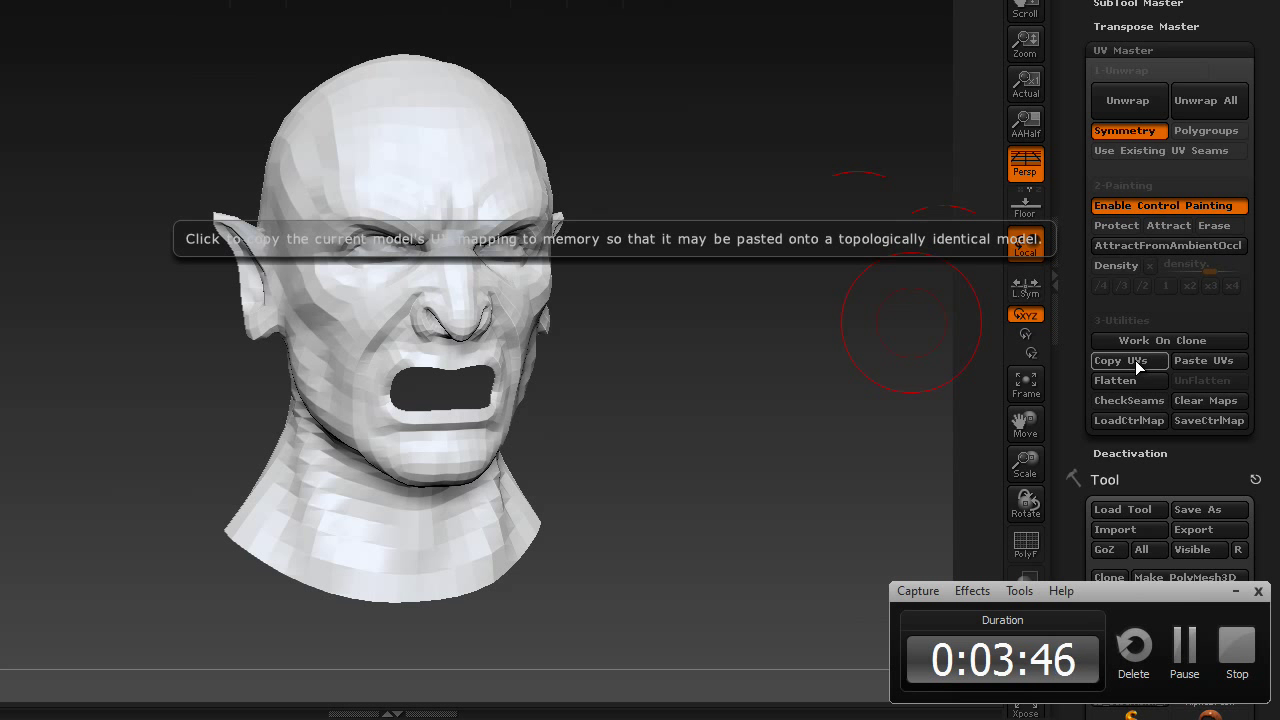
click(1135, 360)
mouse_move(1247, 380)
mouse_down()
mouse_move(1247, 194)
mouse_move(1195, 307)
mouse_up()
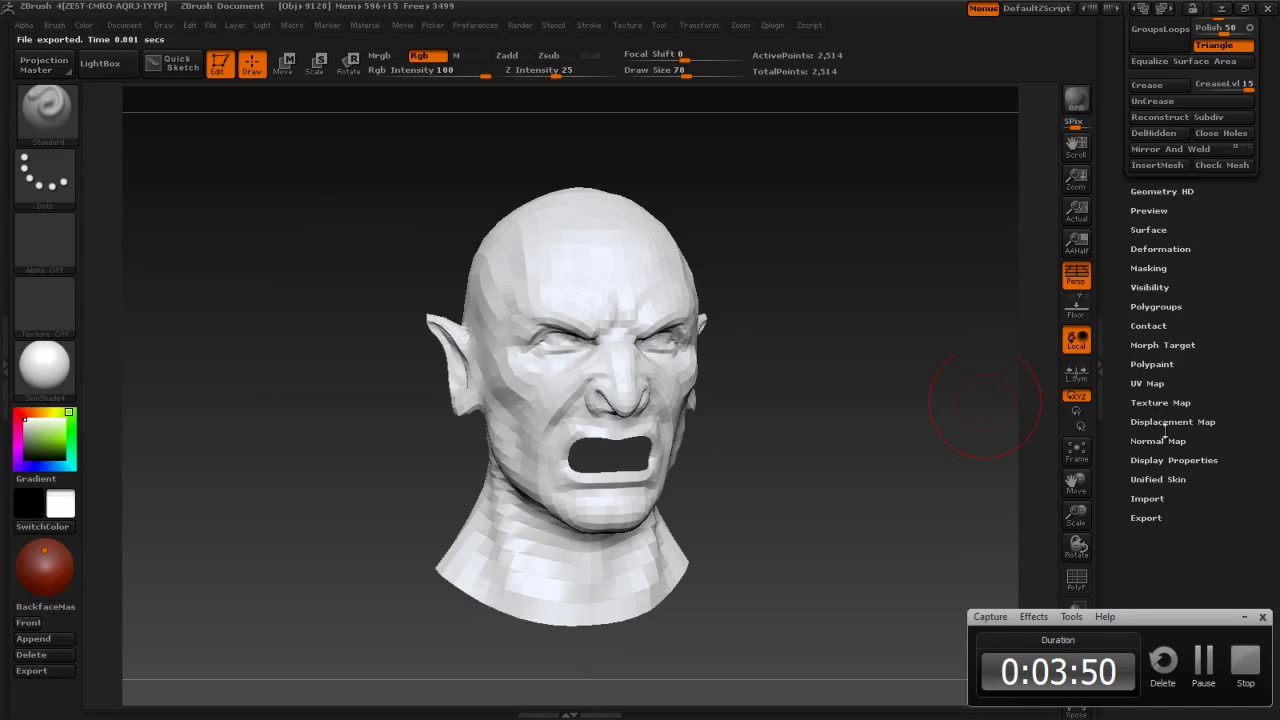
key(alt+Tab)
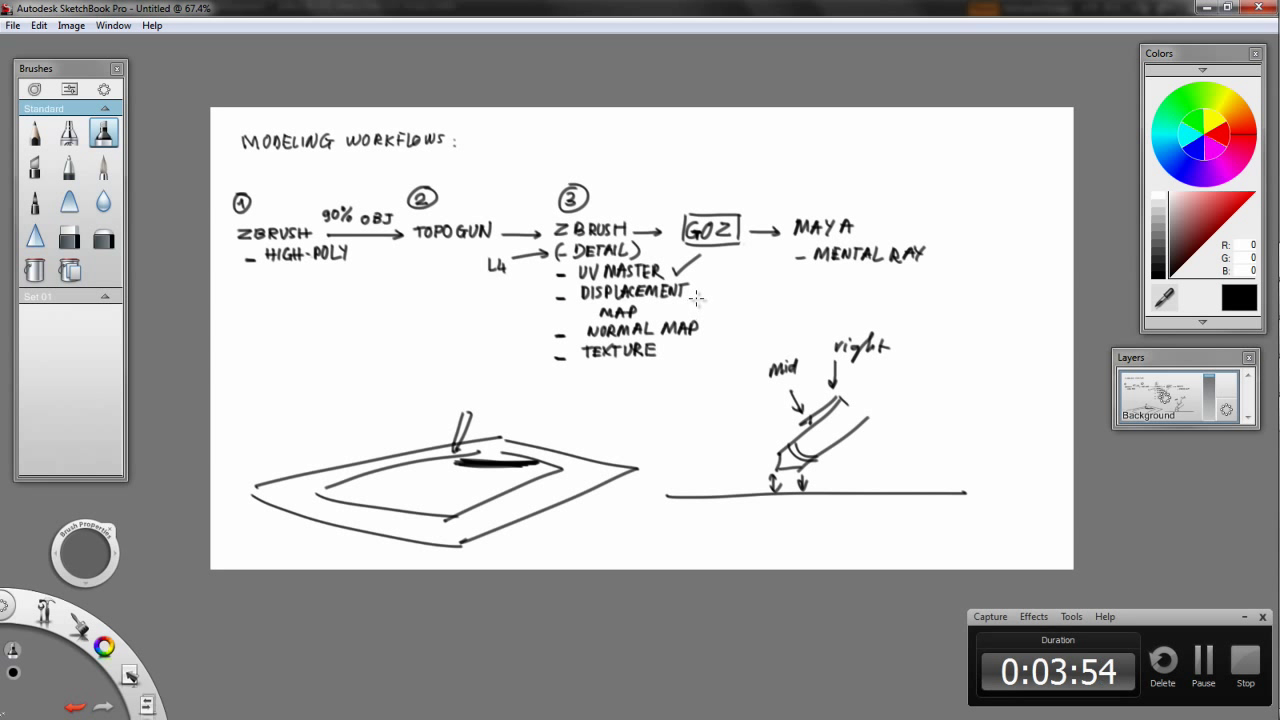
key(alt+Tab)
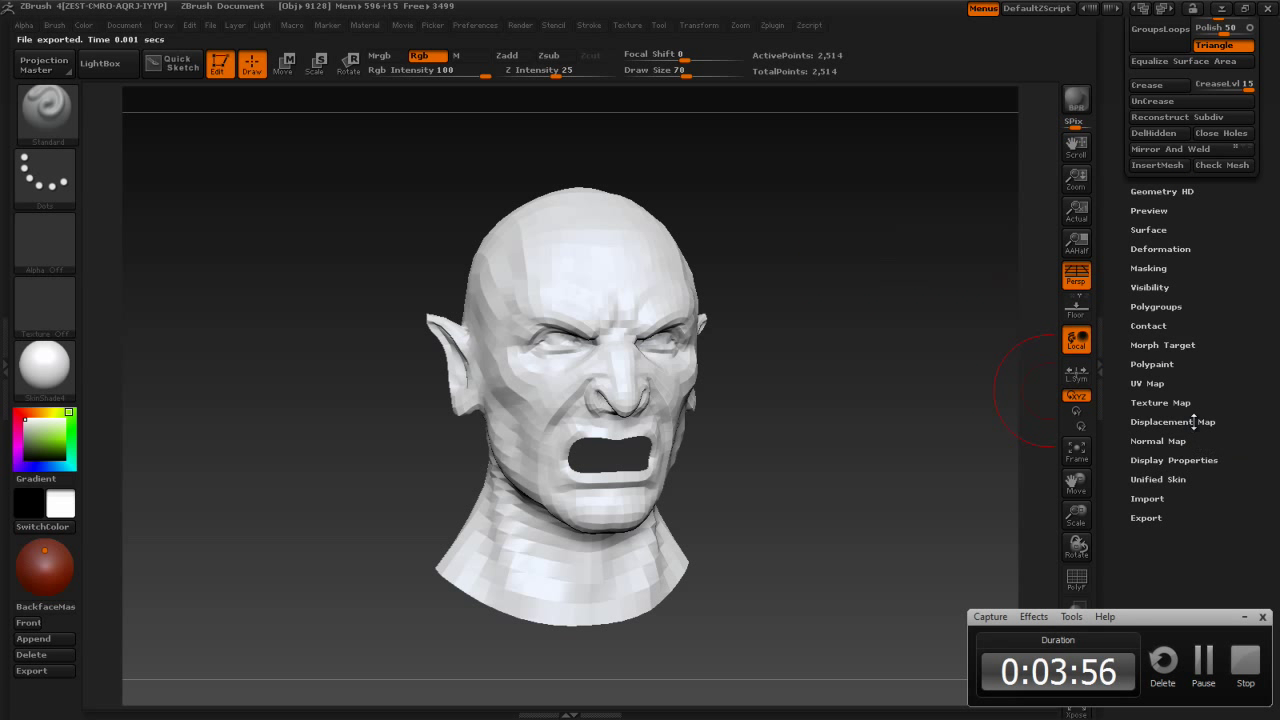
Expand the head's Displacement Map subpalette, briefly check Texture Map, then return to Displacement Map
click(1193, 421)
scroll(1268, 408, down, 3)
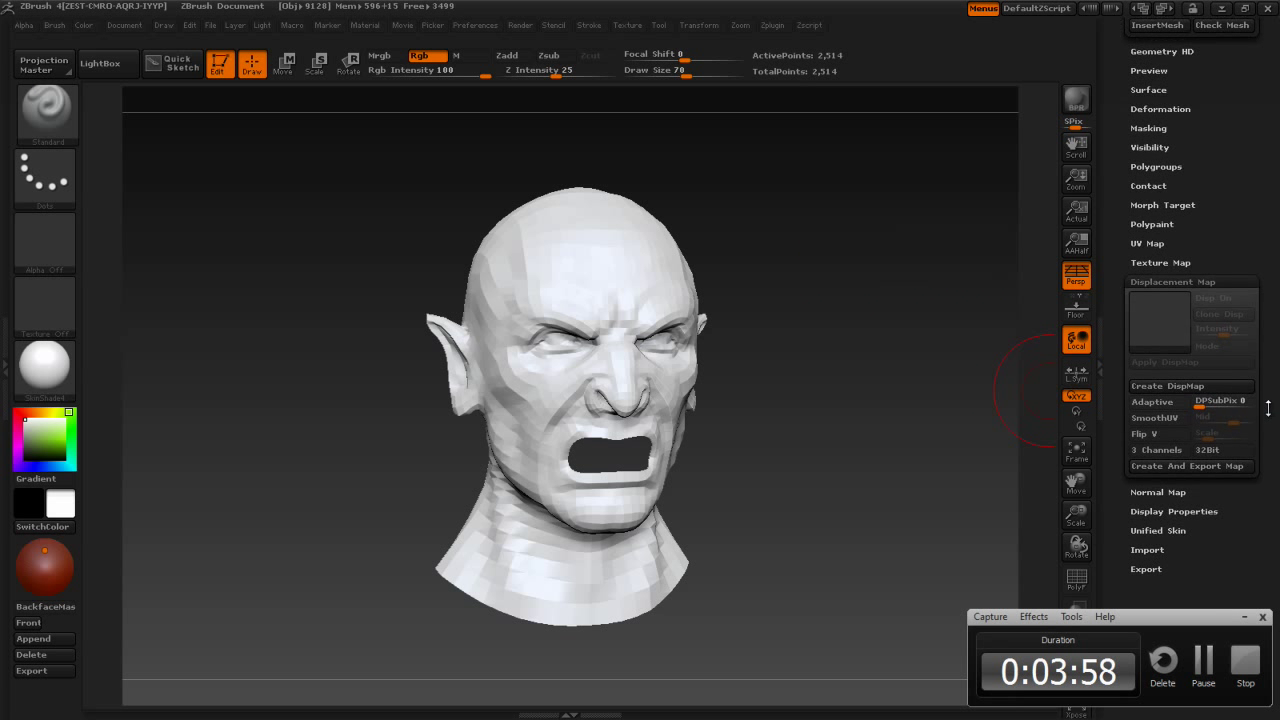
scroll(1268, 408, up, 3)
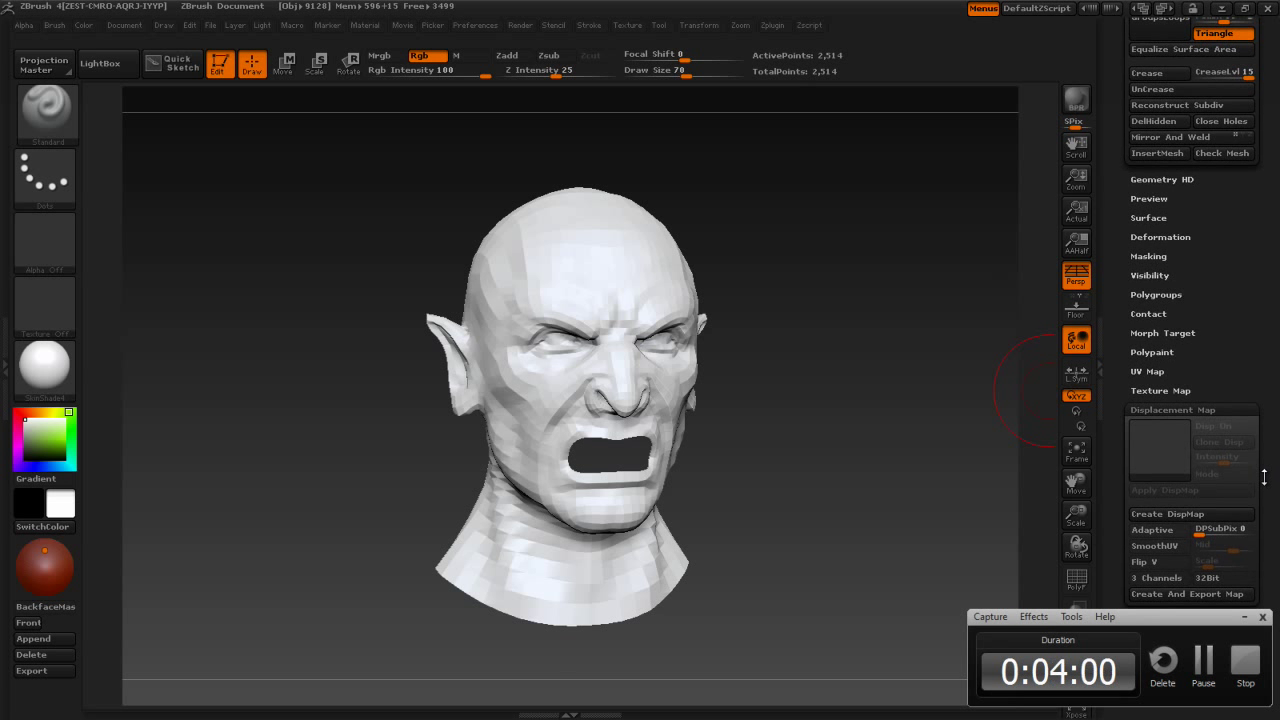
scroll(1230, 389, up, 1)
click(1198, 412)
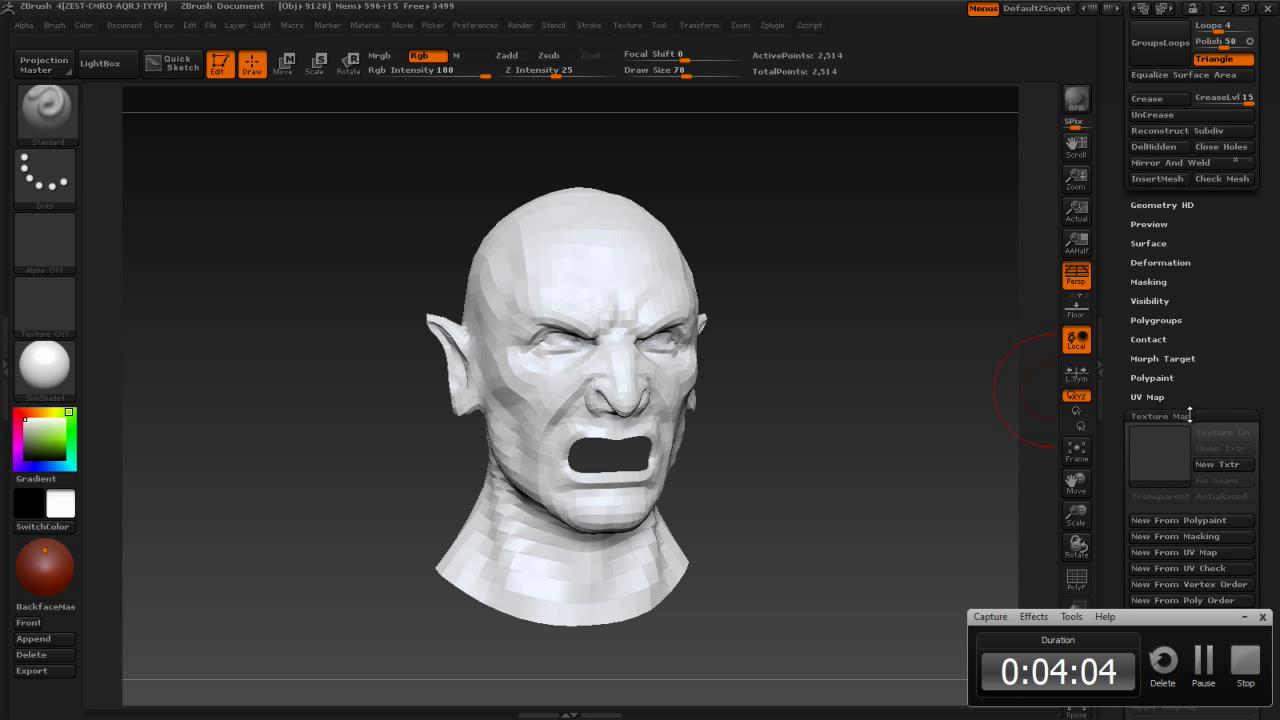
click(1189, 415)
mouse_move(1230, 389)
mouse_down()
mouse_move(1234, 281)
mouse_move(1267, 297)
mouse_move(1261, 344)
mouse_up()
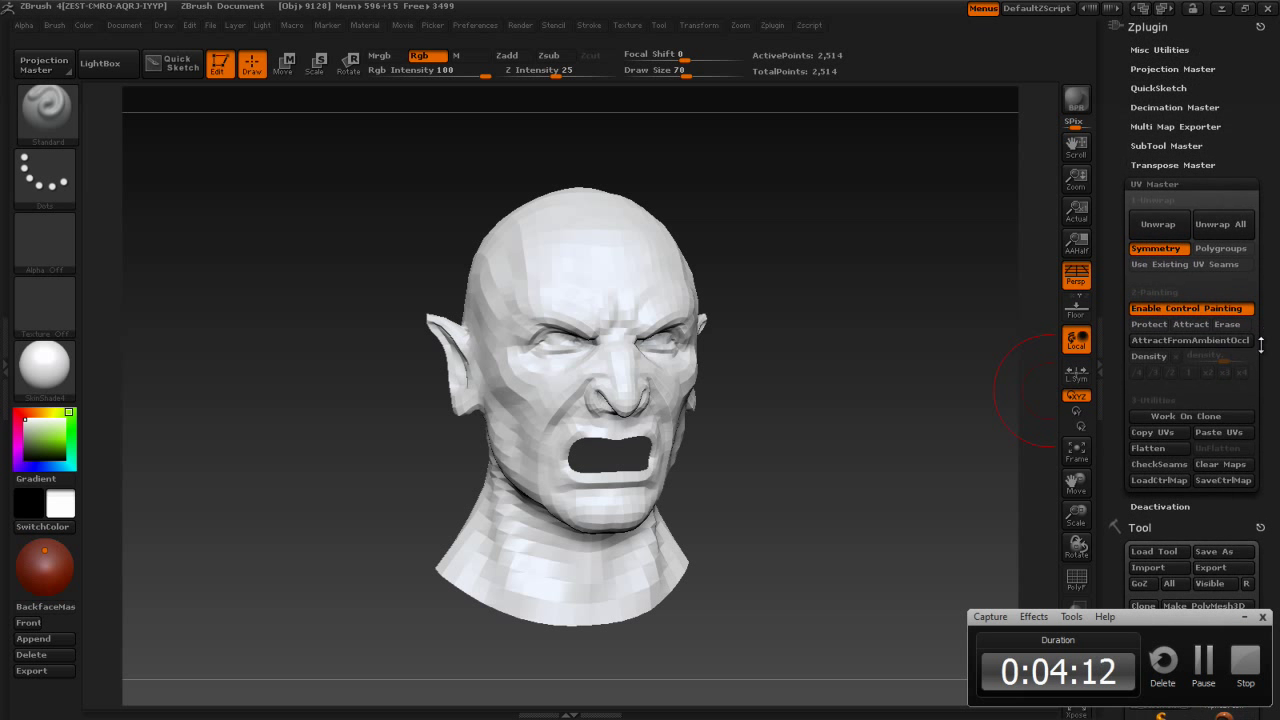
drag(1265, 393, 1277, 208)
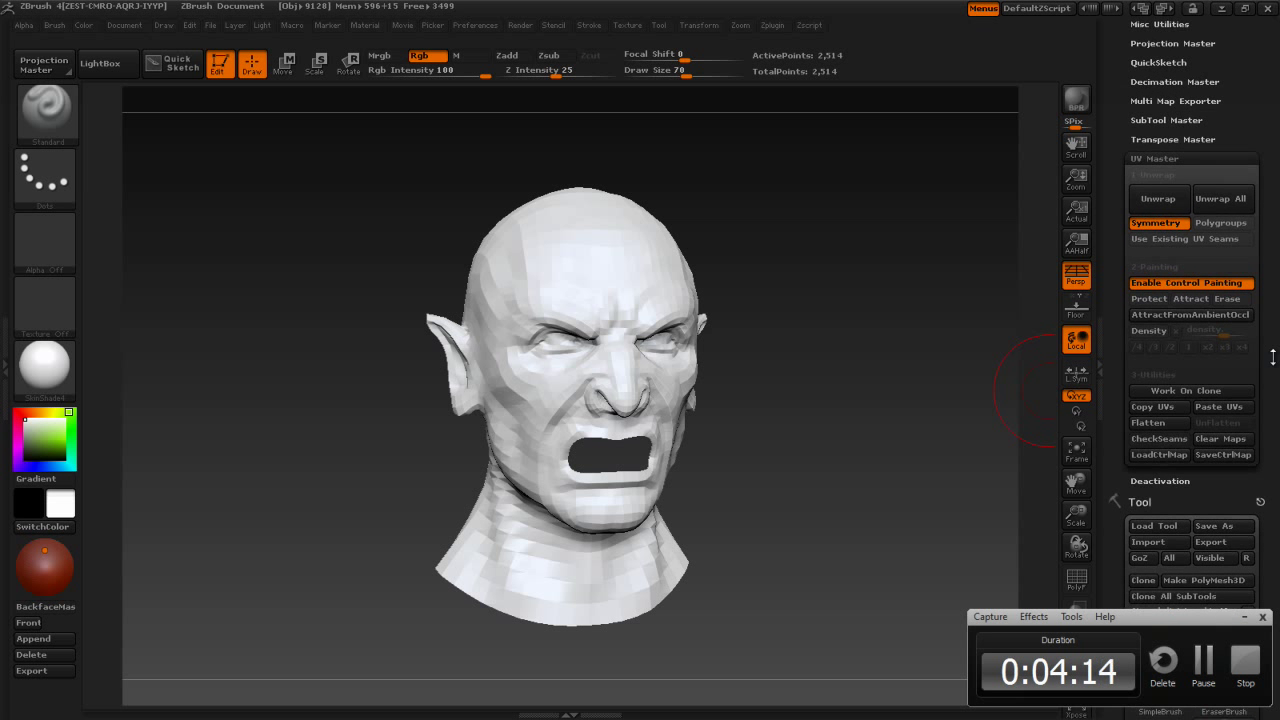
scroll(1231, 301, down, 5)
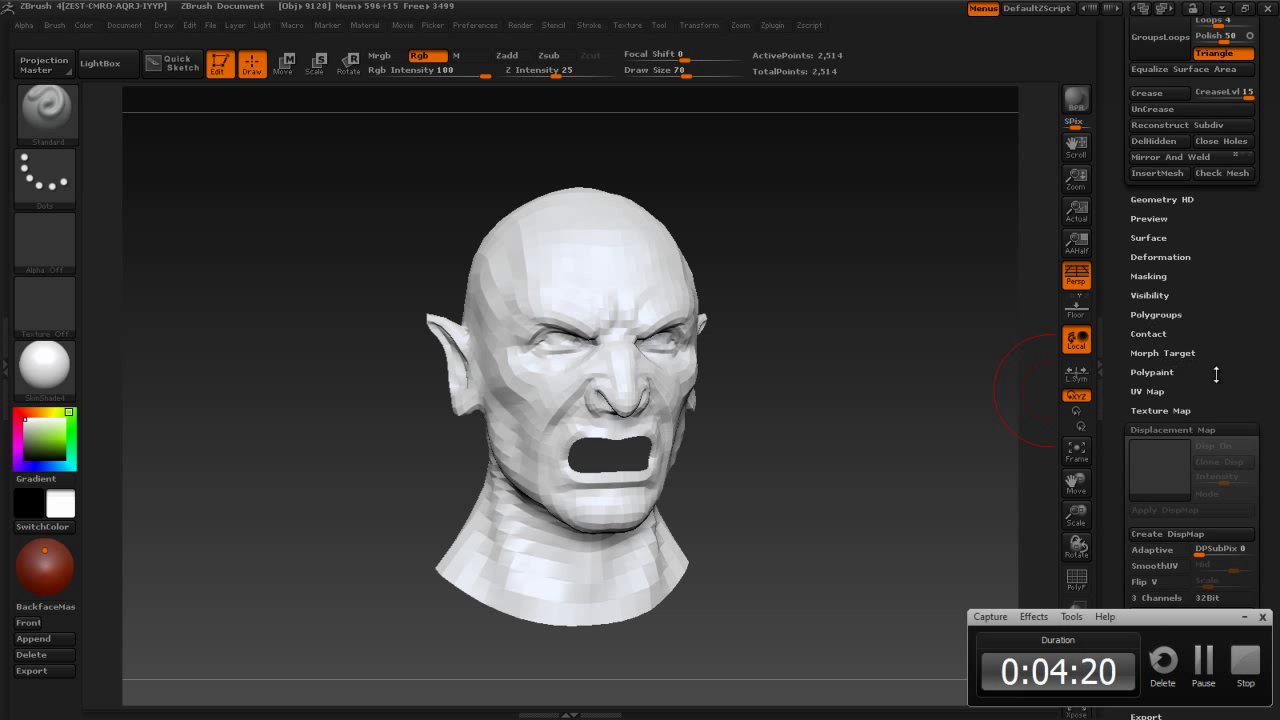
scroll(1216, 374, down, 3)
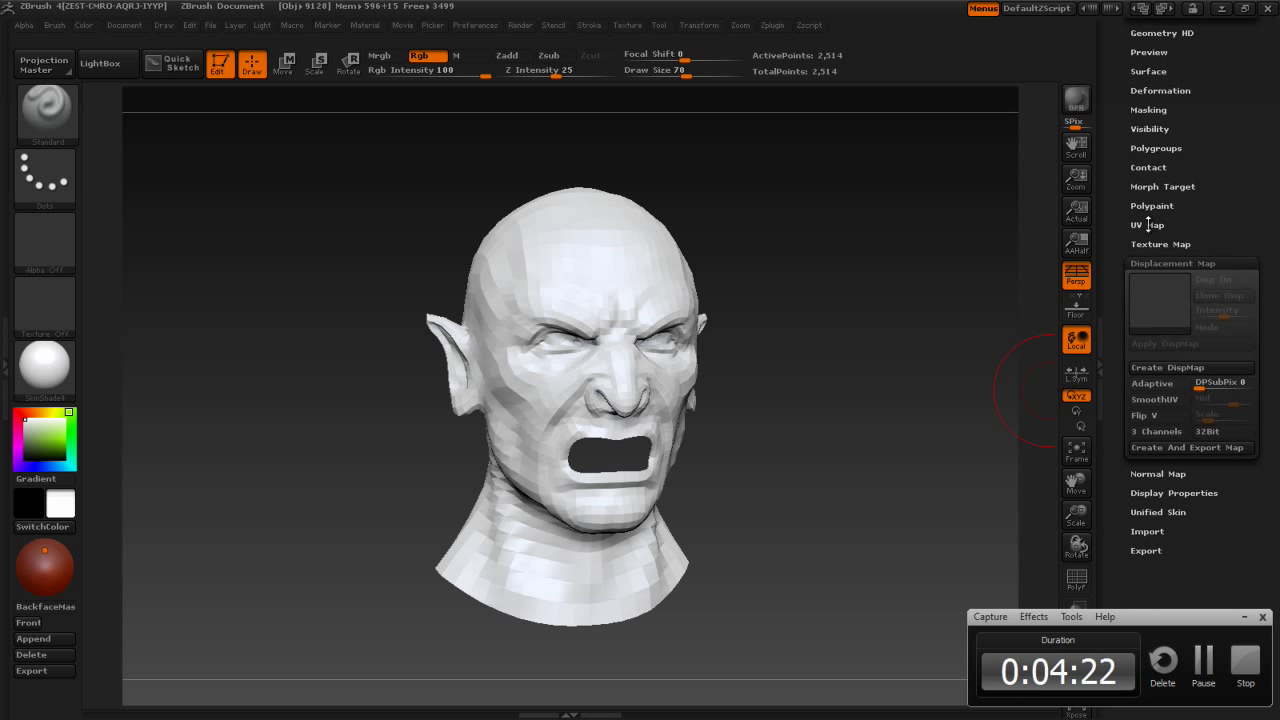
Set the UV map size to 4096, view the flattened UV layout with wireframe, then restore 3D
click(1148, 224)
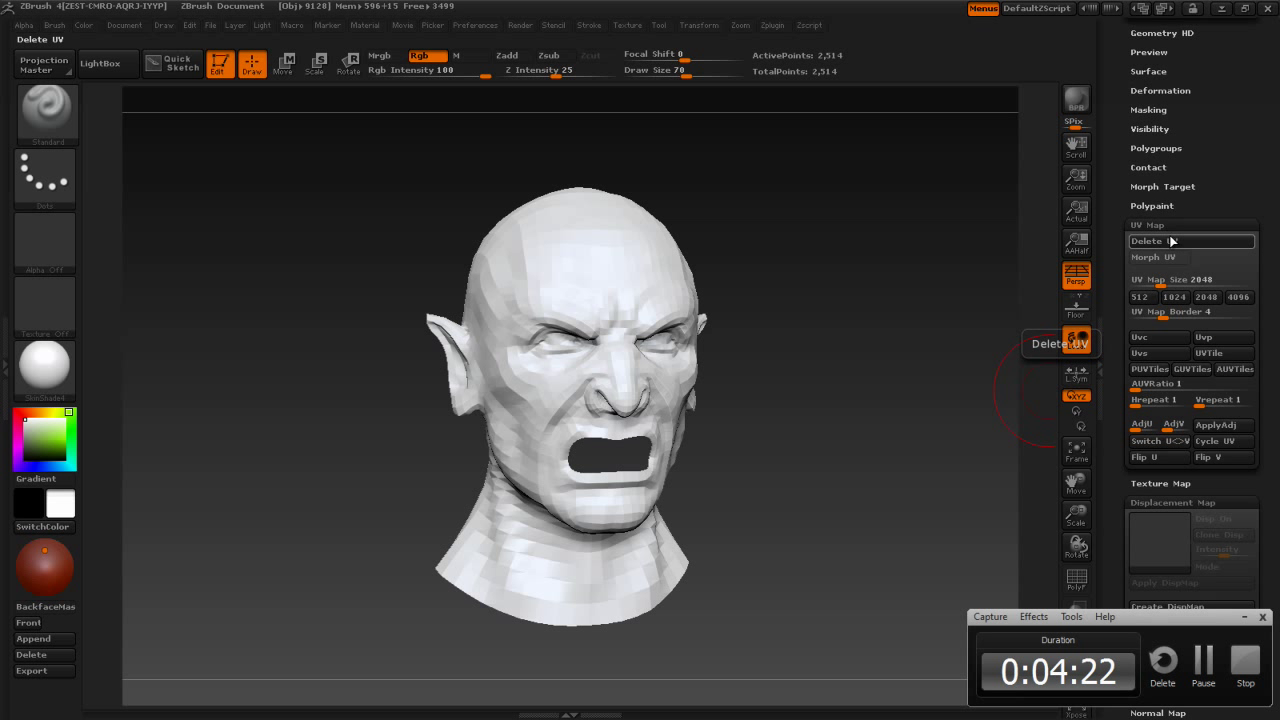
click(1238, 297)
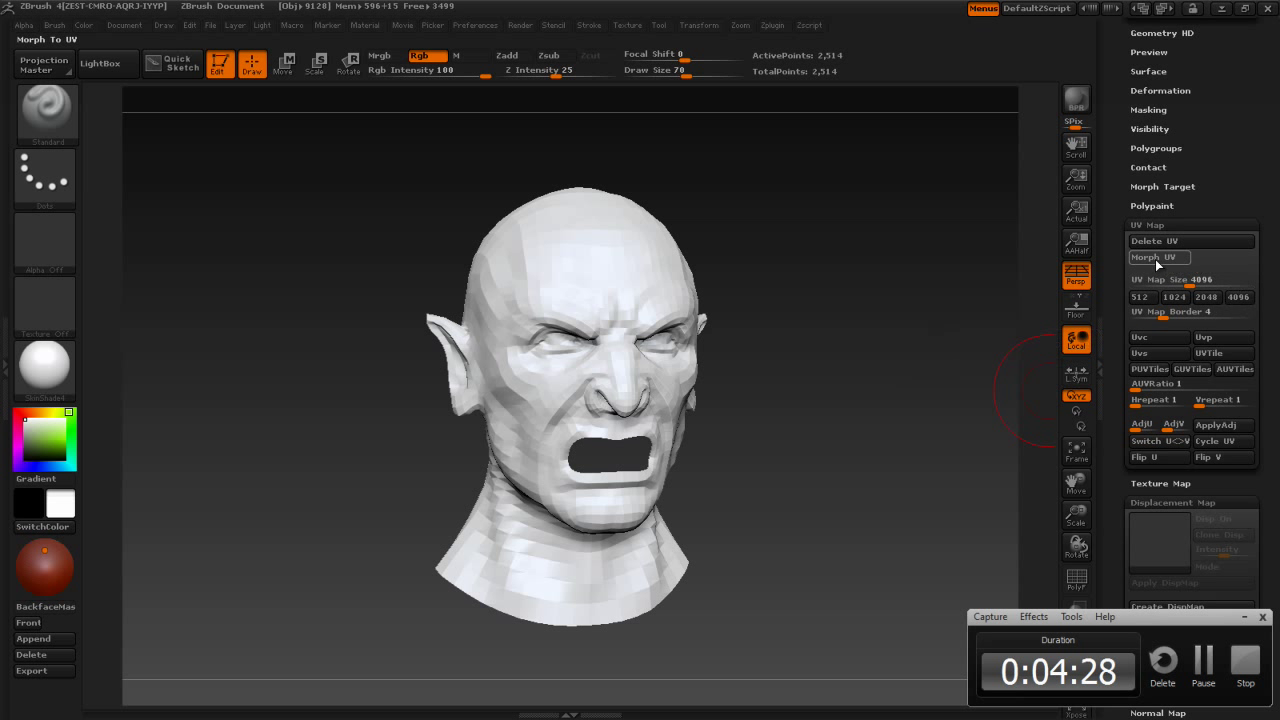
click(1155, 257)
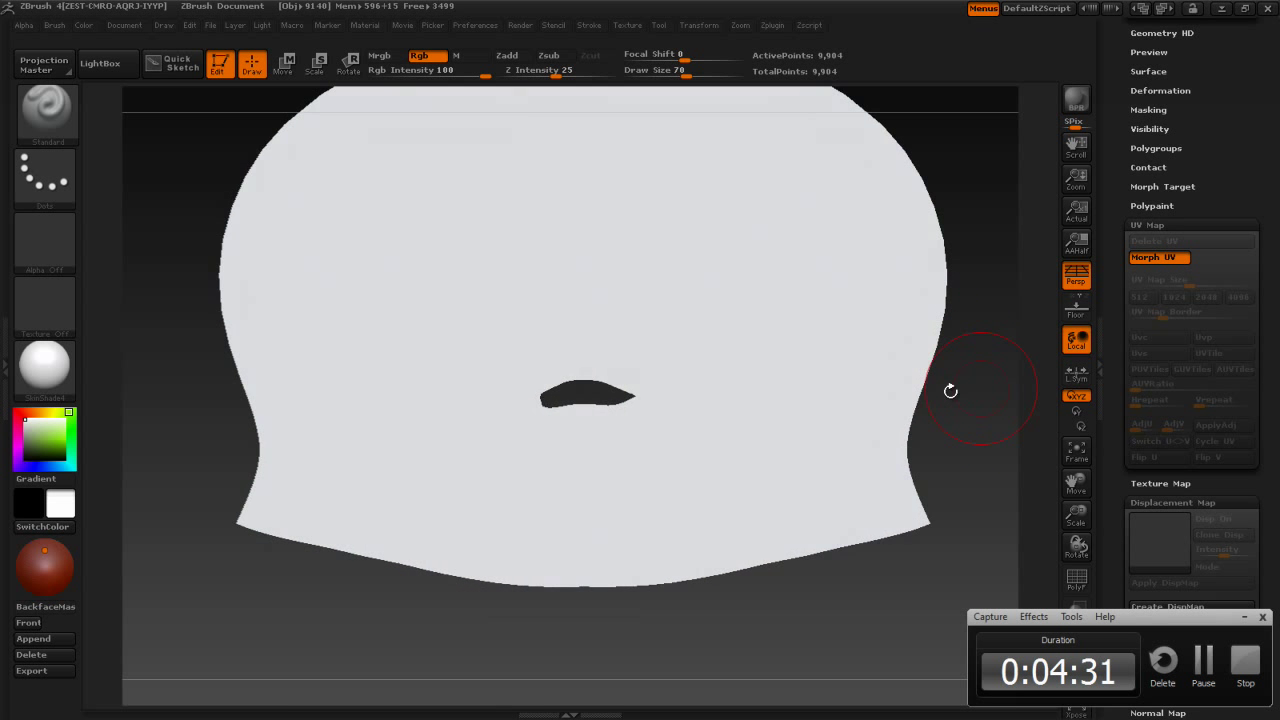
mouse_move(948, 389)
alt+mouse_down()
mouse_move(866, 417)
mouse_move(1013, 330)
mouse_move(980, 363)
alt+mouse_up()
key(shift+f)
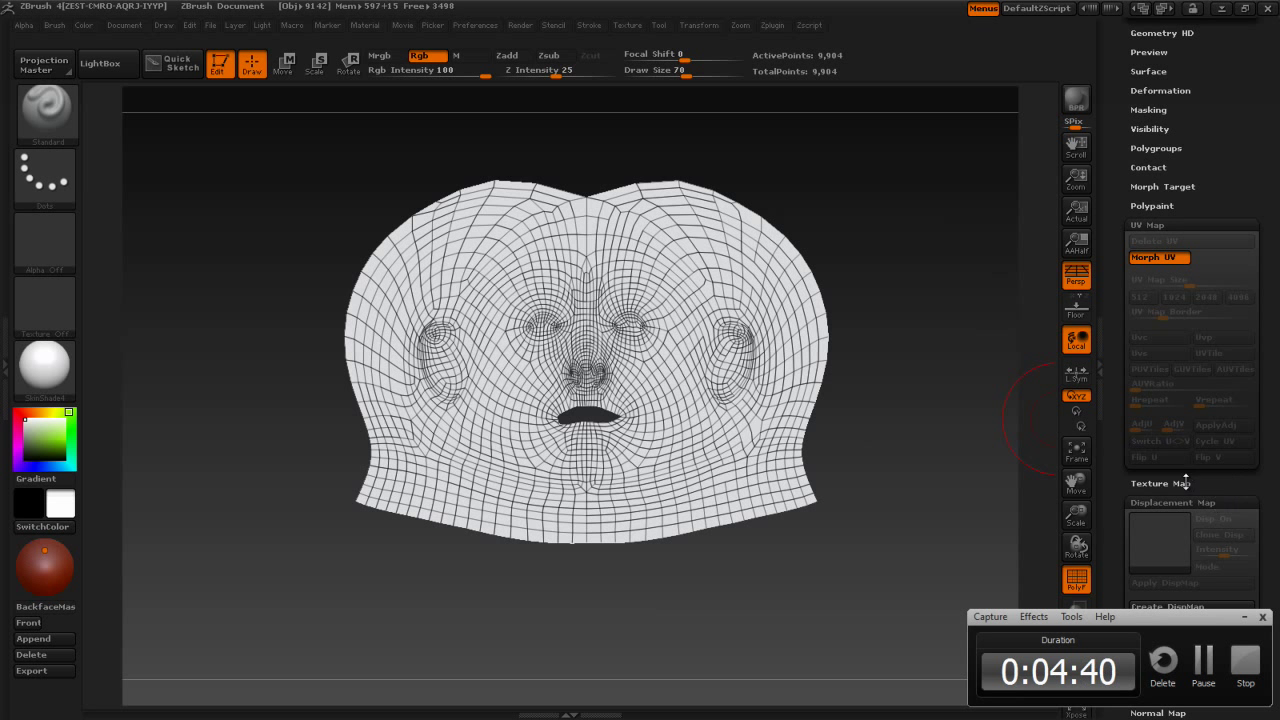
key(shift+f)
drag(1268, 495, 1264, 293)
click(1160, 210)
key(alt+a)
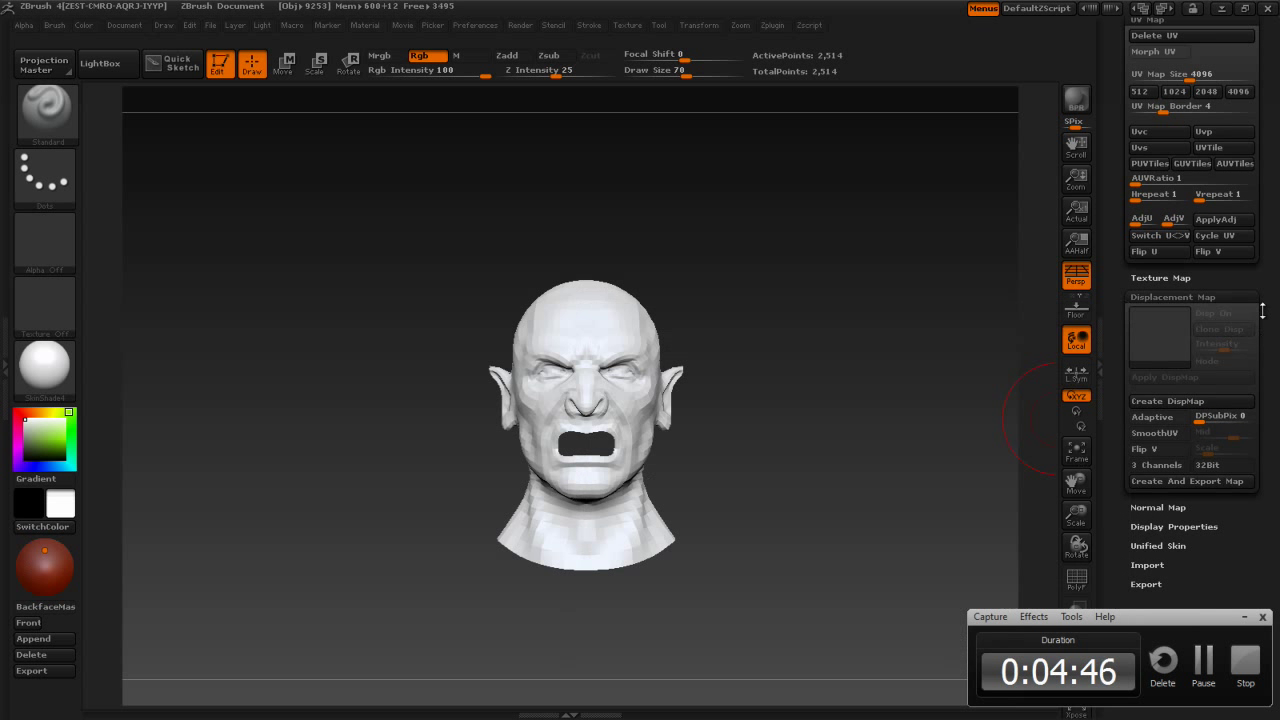
Apply the Texture 03 checker to the head, rotate to inspect the UVs, then choose Texture Off
click(1160, 277)
click(1148, 322)
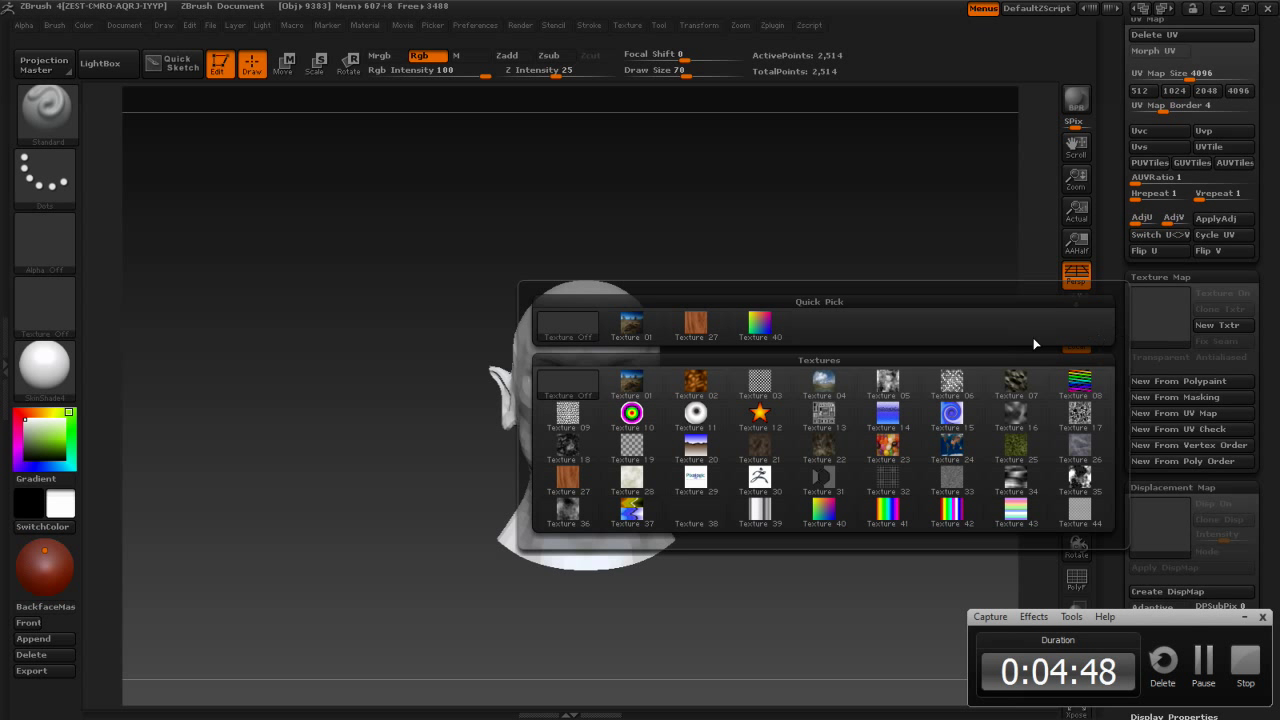
click(757, 390)
mouse_move(871, 331)
mouse_down()
mouse_move(857, 351)
mouse_move(971, 341)
mouse_move(906, 351)
mouse_move(914, 331)
mouse_up()
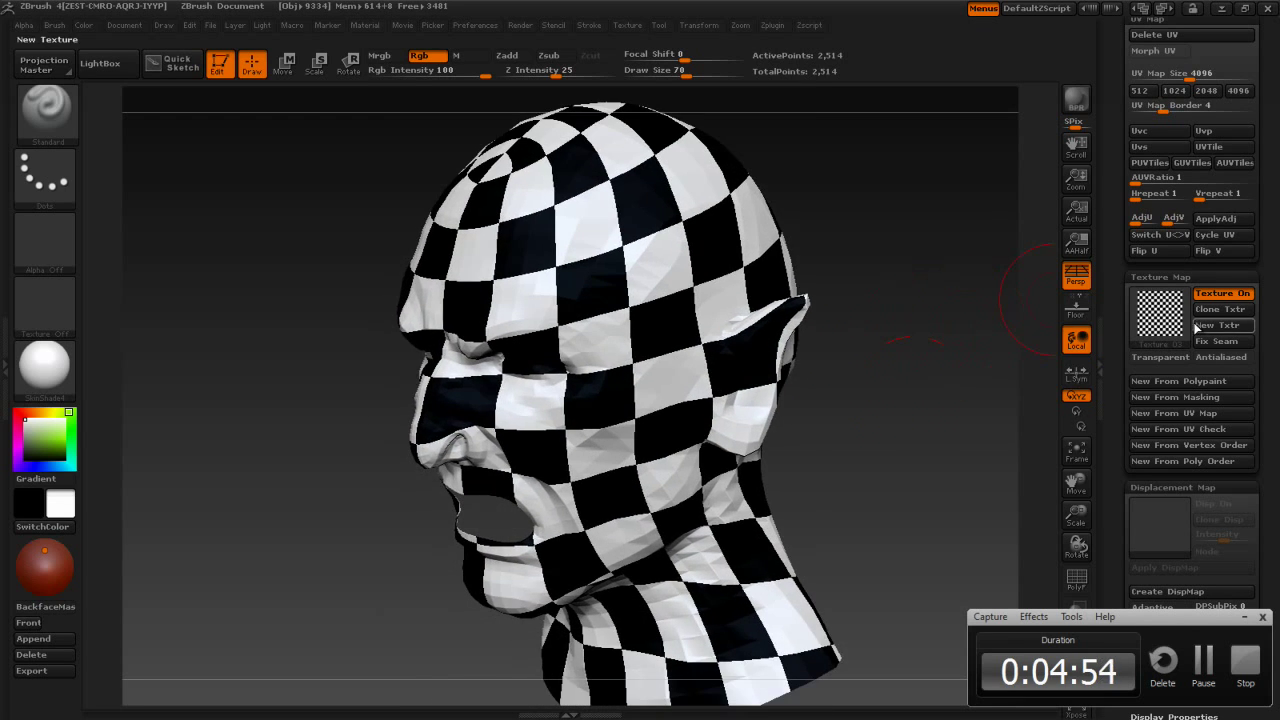
click(1160, 313)
click(568, 323)
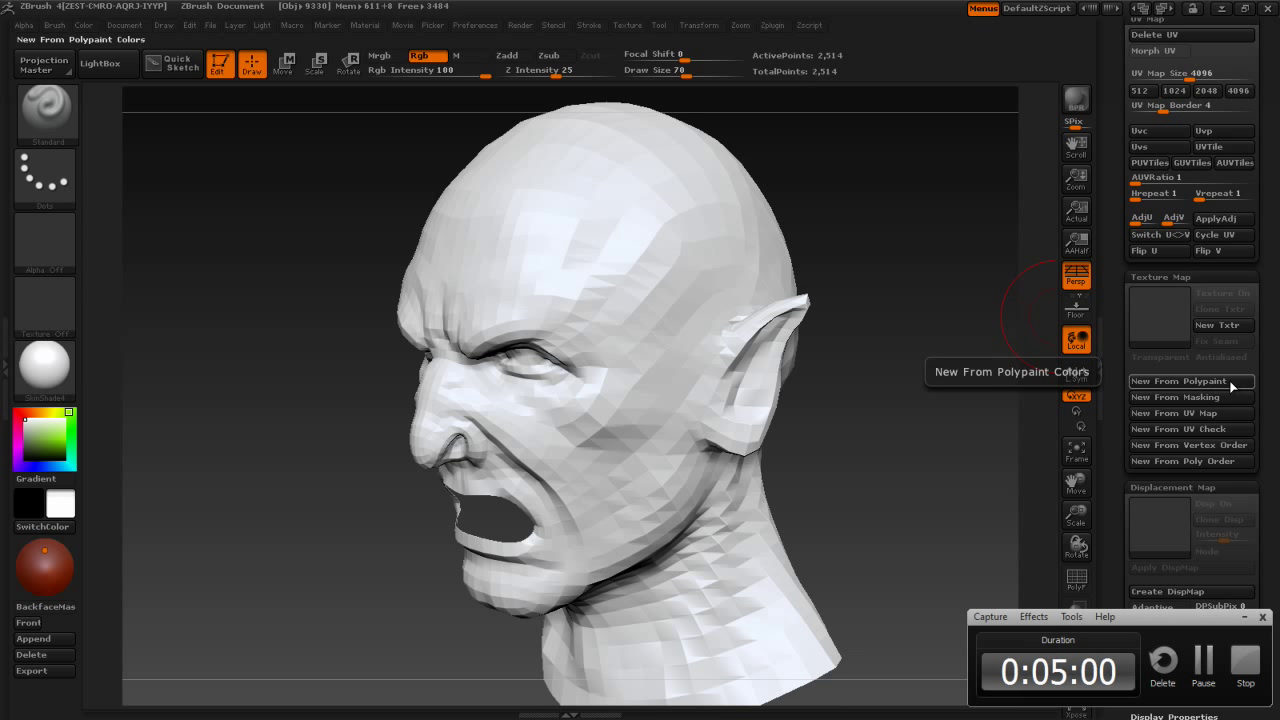
Collapse the Texture Map and UV Map subpalettes to reach the displacement settings
click(1240, 277)
drag(1270, 258, 1264, 396)
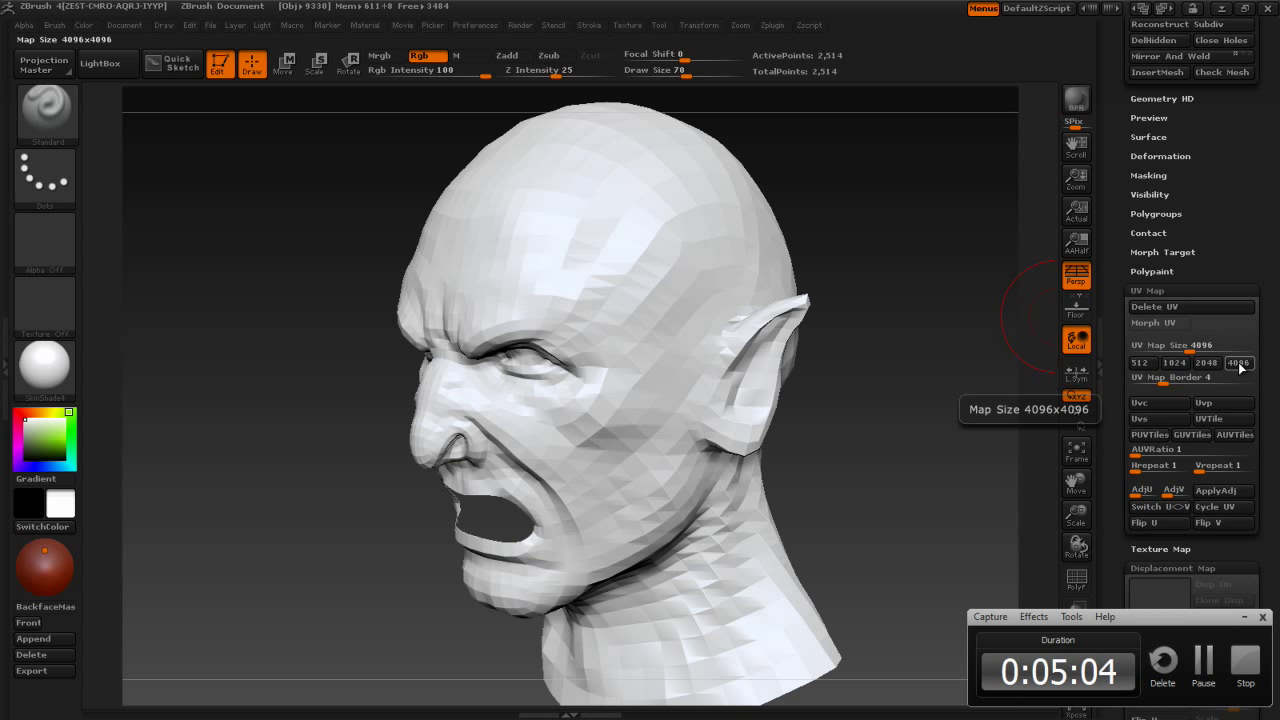
drag(1186, 290, 1186, 245)
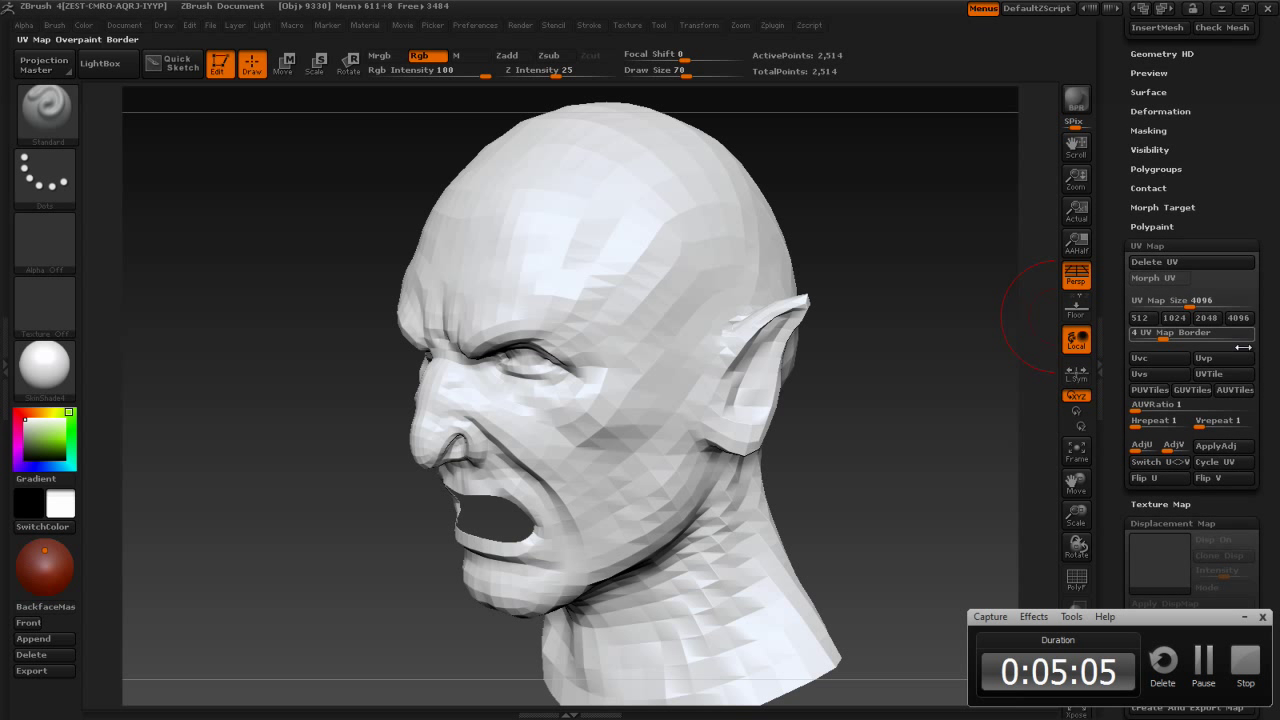
click(1187, 246)
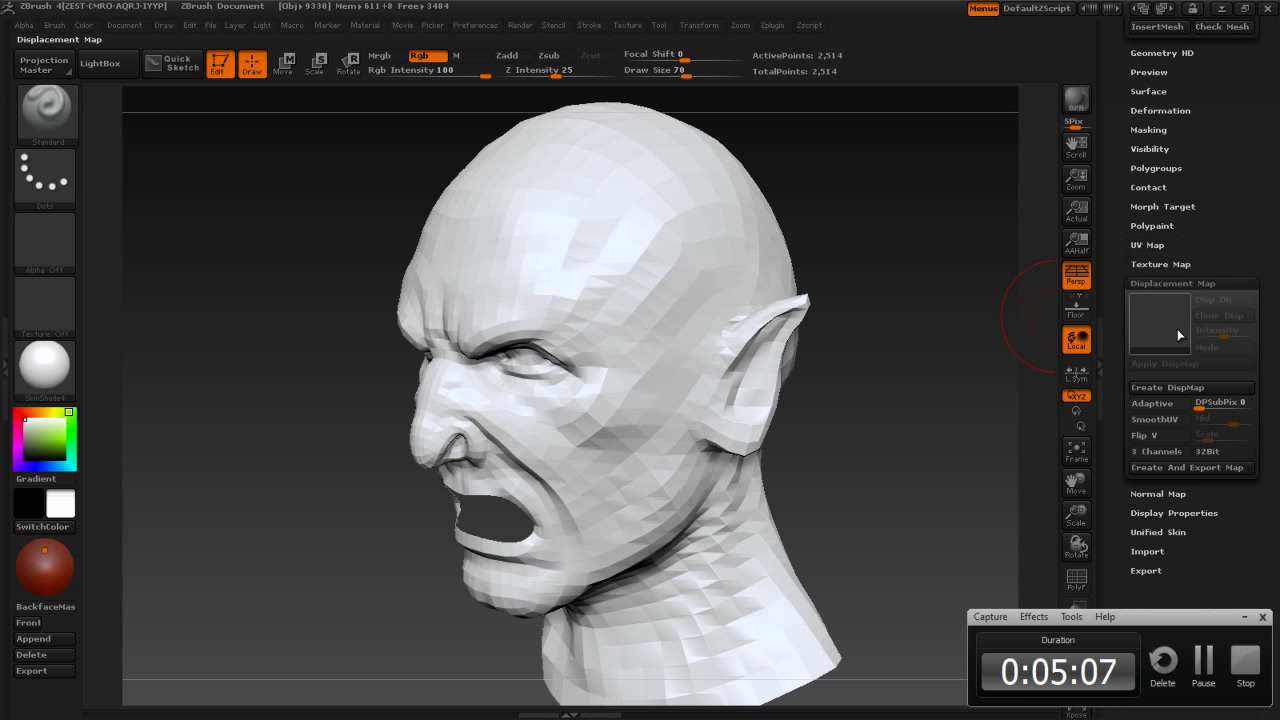
click(1164, 263)
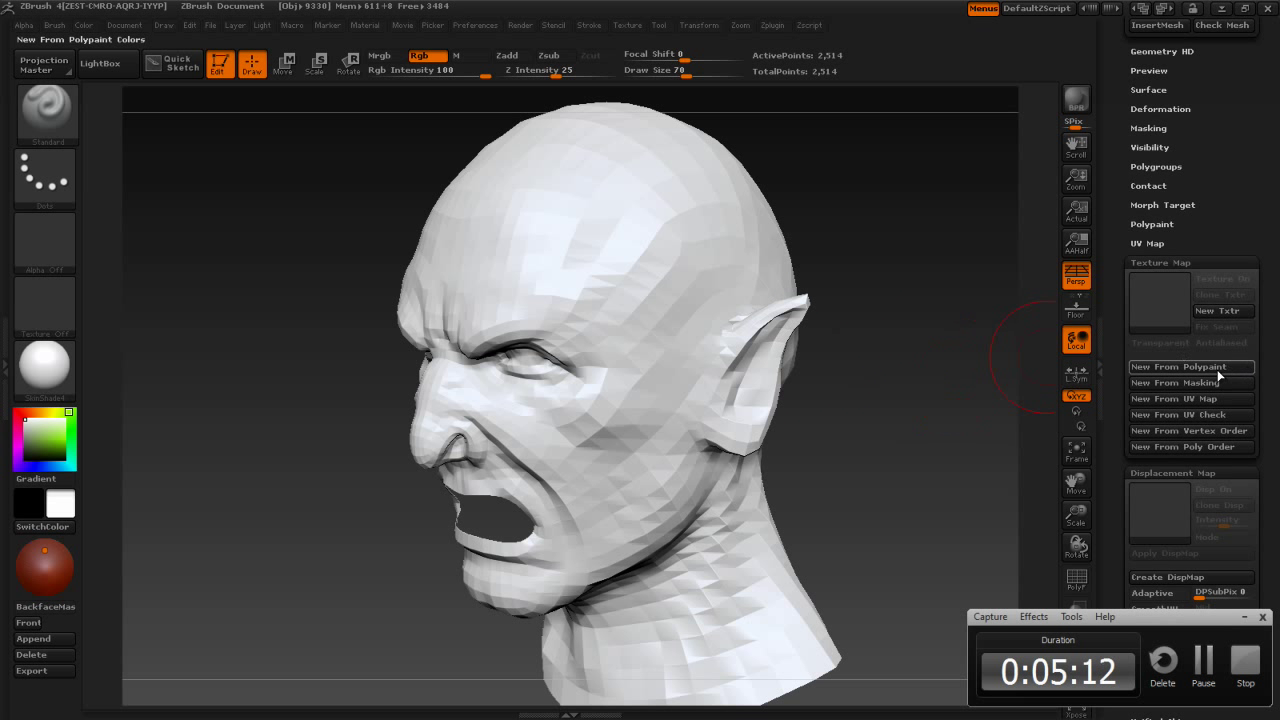
click(1185, 262)
scroll(1247, 324, down, 3)
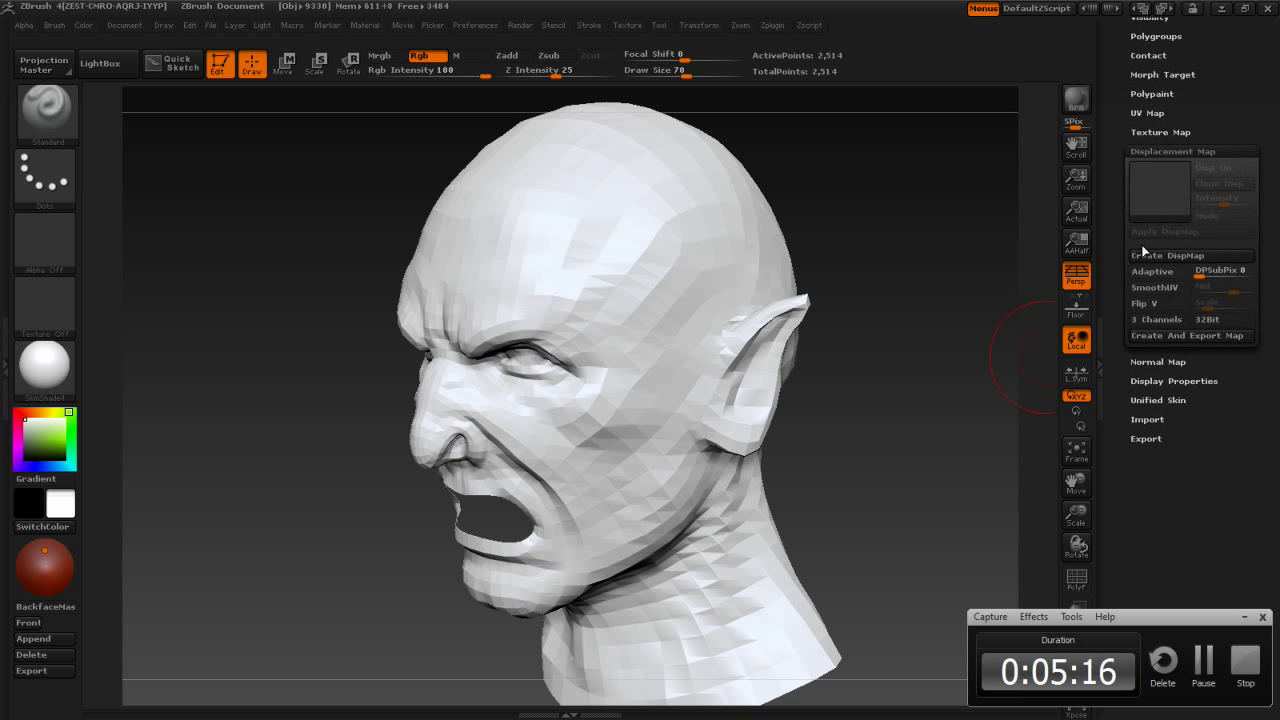
Turn on Adaptive, SmoothUV and Flip V in the Displacement Map settings
click(1162, 273)
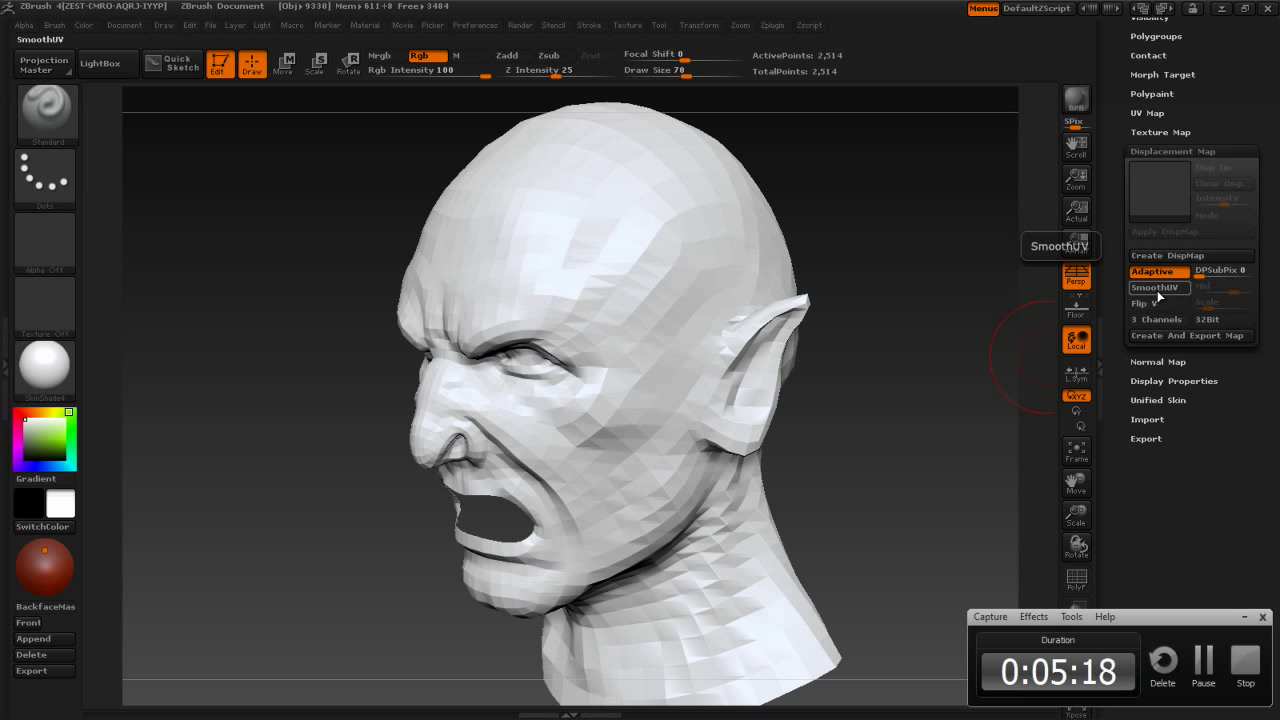
click(1162, 289)
click(1158, 305)
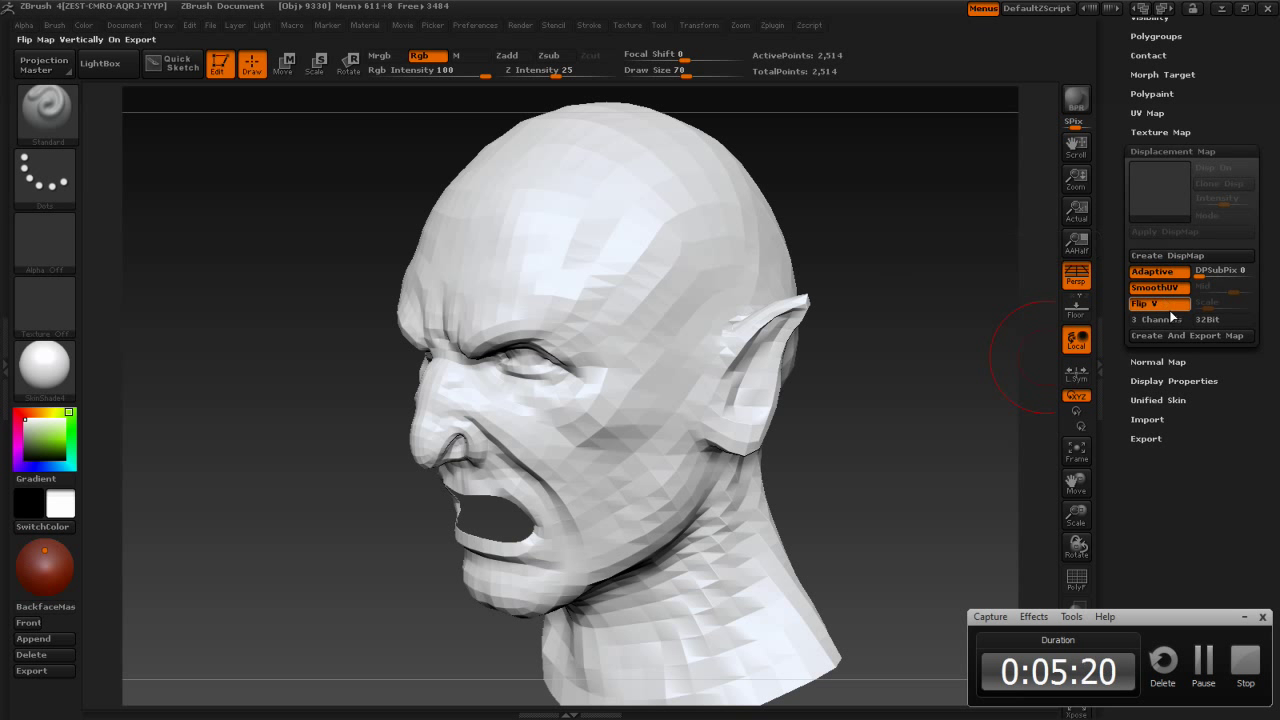
Set the draw size to 37 and attempt Create DispMap, triggering the subdivision-level warning
mouse_move(914, 333)
mouse_down()
mouse_move(906, 289)
mouse_move(882, 357)
mouse_move(1000, 290)
mouse_up()
text(s37)
key(Return)
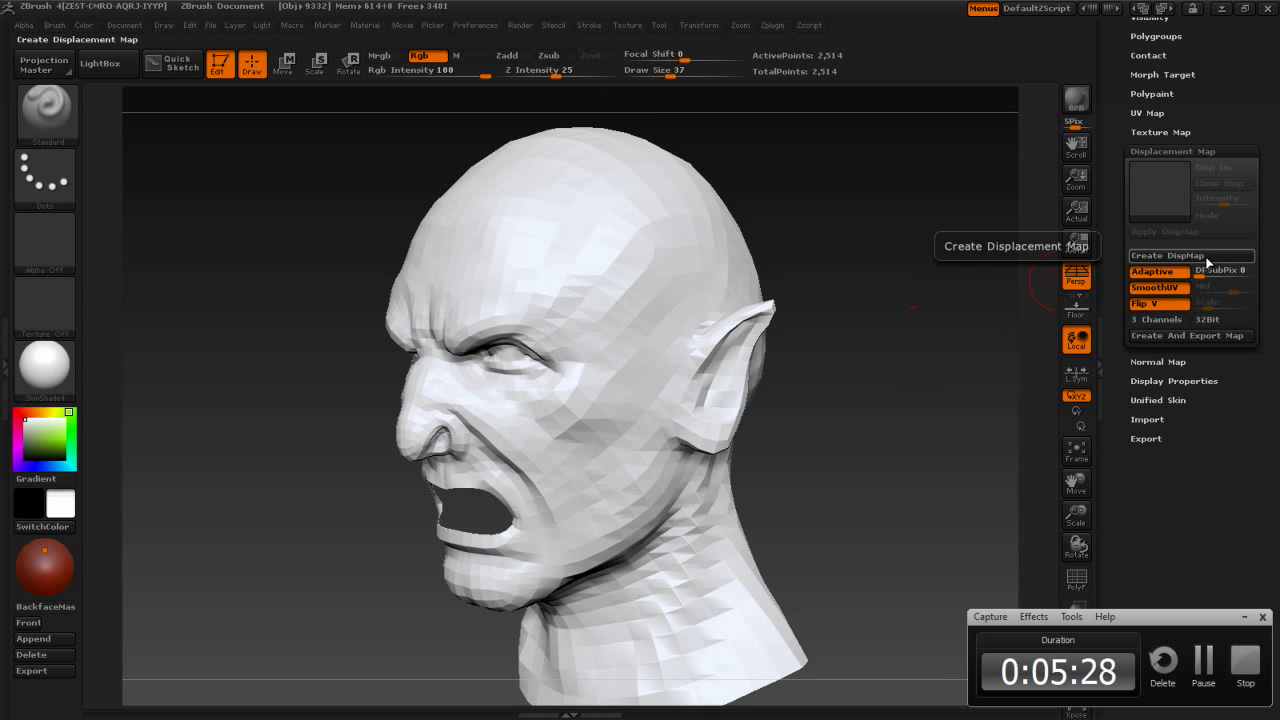
click(1208, 262)
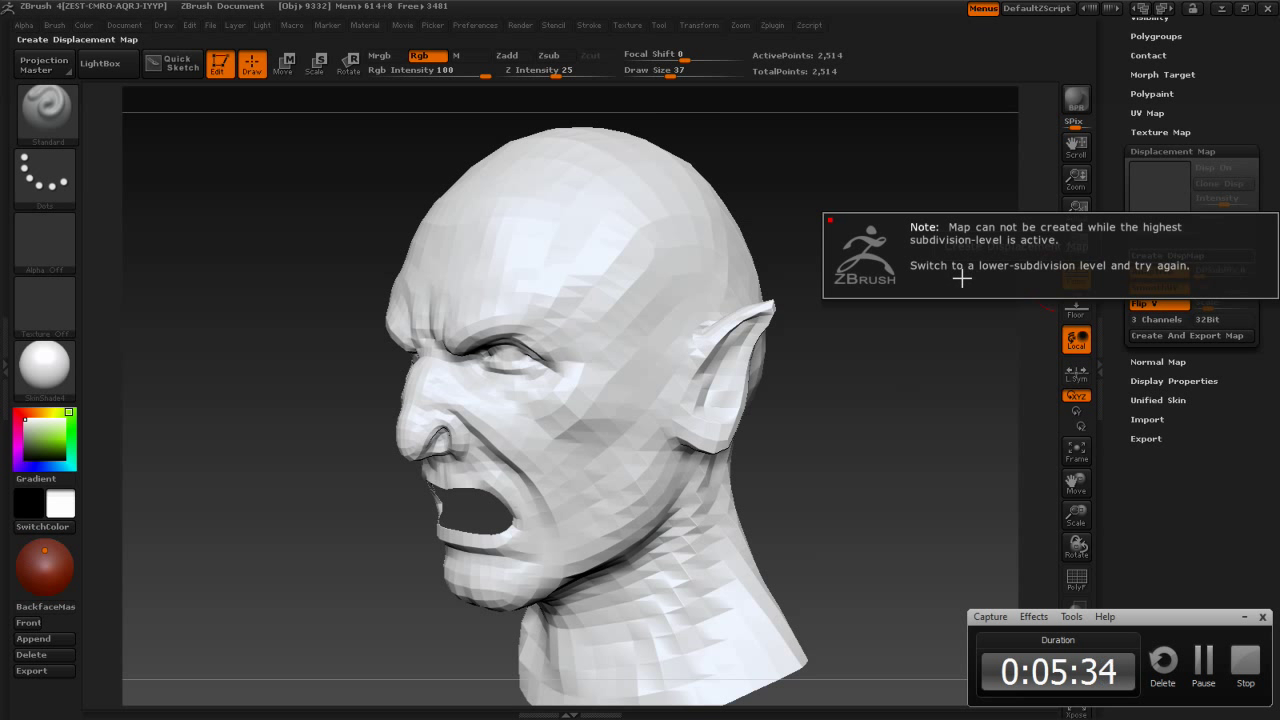
Close the warning, retry Create DispMap, close it again, and scroll up to the SubTool thumbnails
click(979, 272)
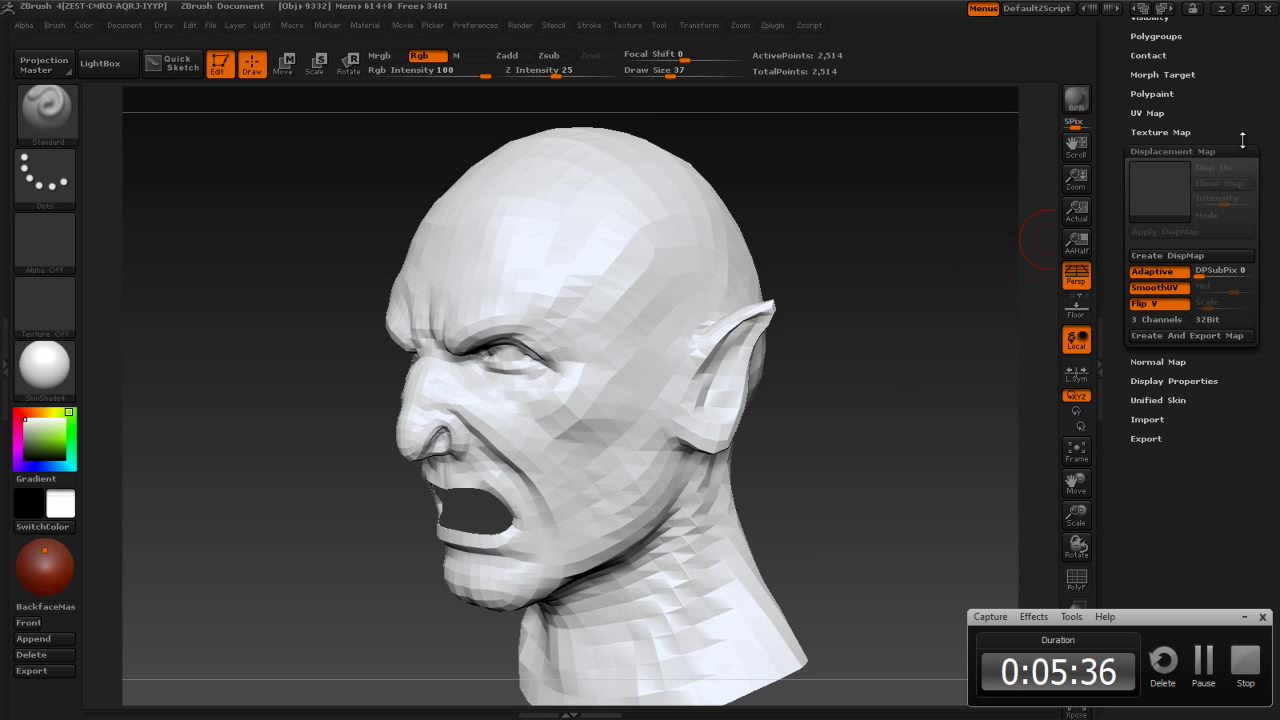
click(1164, 255)
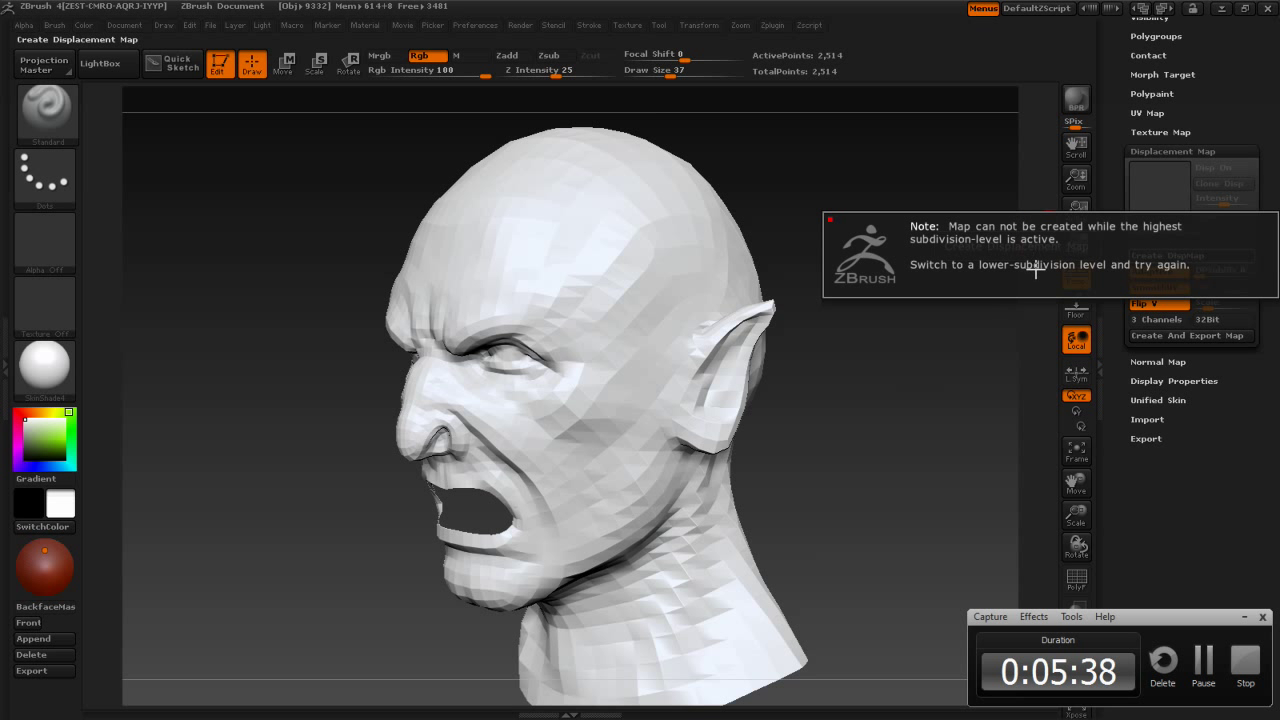
drag(1240, 146, 1240, 291)
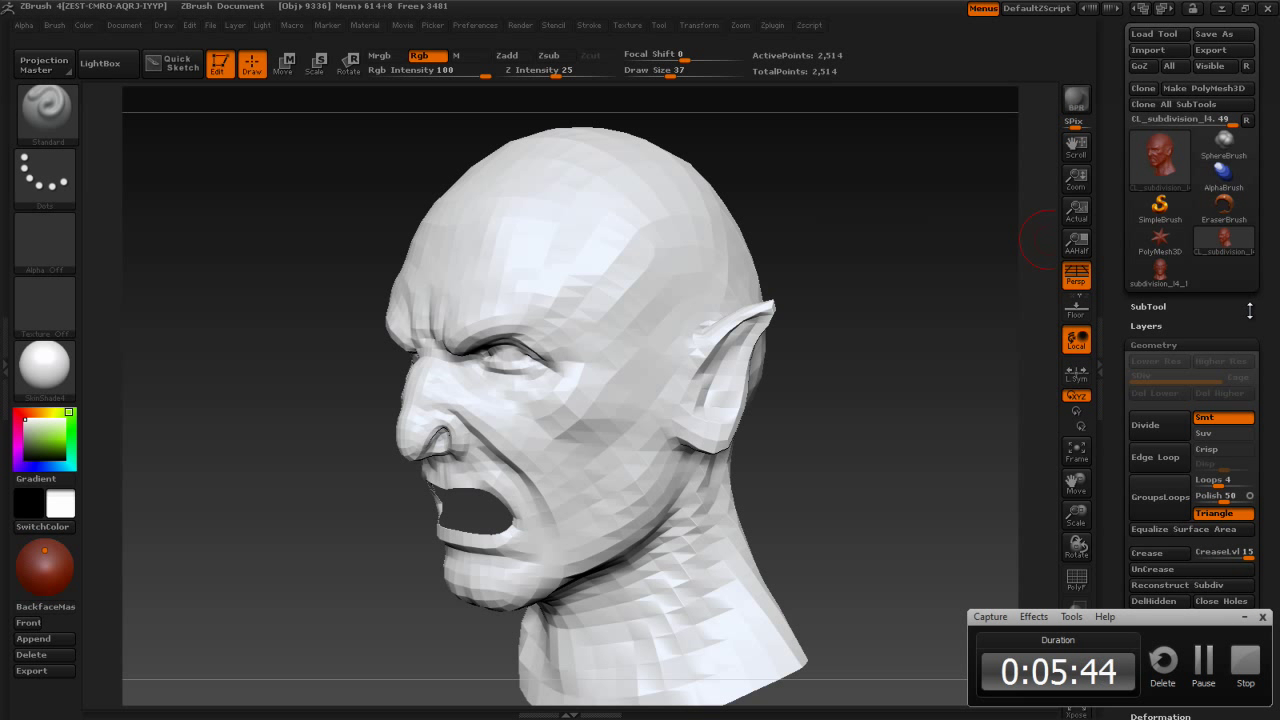
drag(1249, 311, 1210, 317)
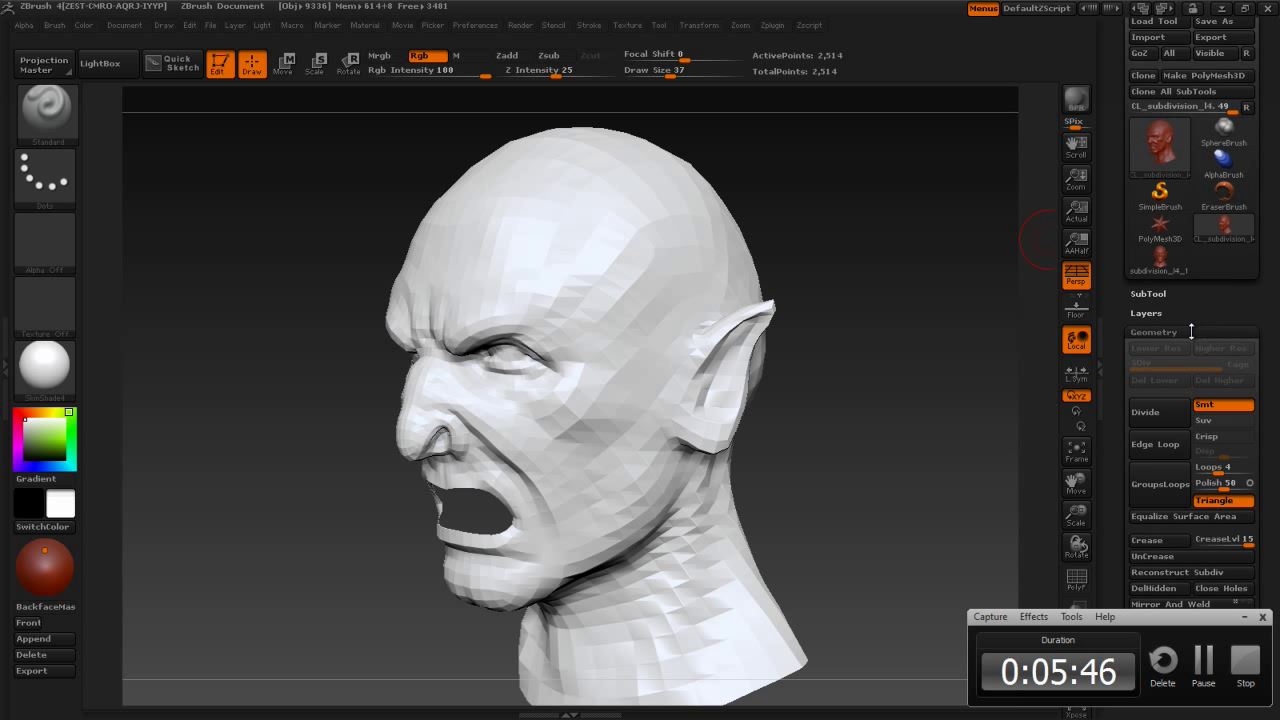
mouse_move(1160, 272)
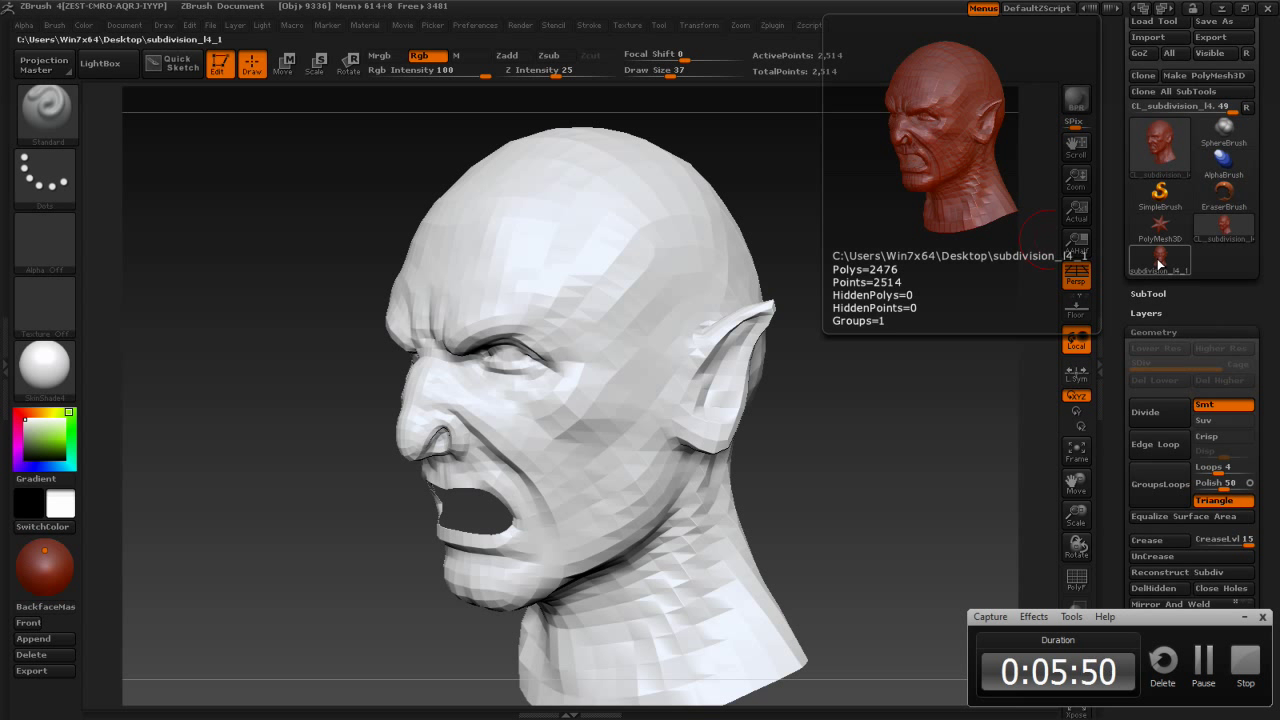
Switch to the subdivision_l4_1 head and paste the stored UVs with UV Master
click(1160, 262)
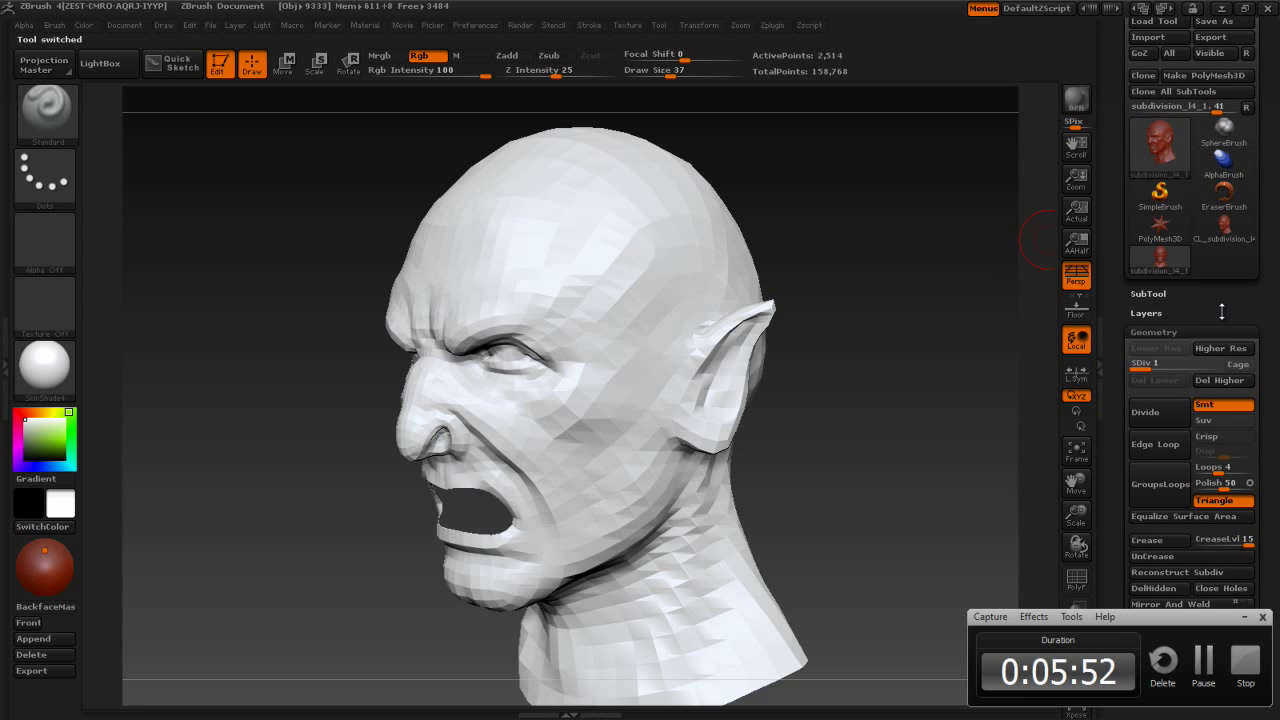
drag(1210, 292, 1218, 155)
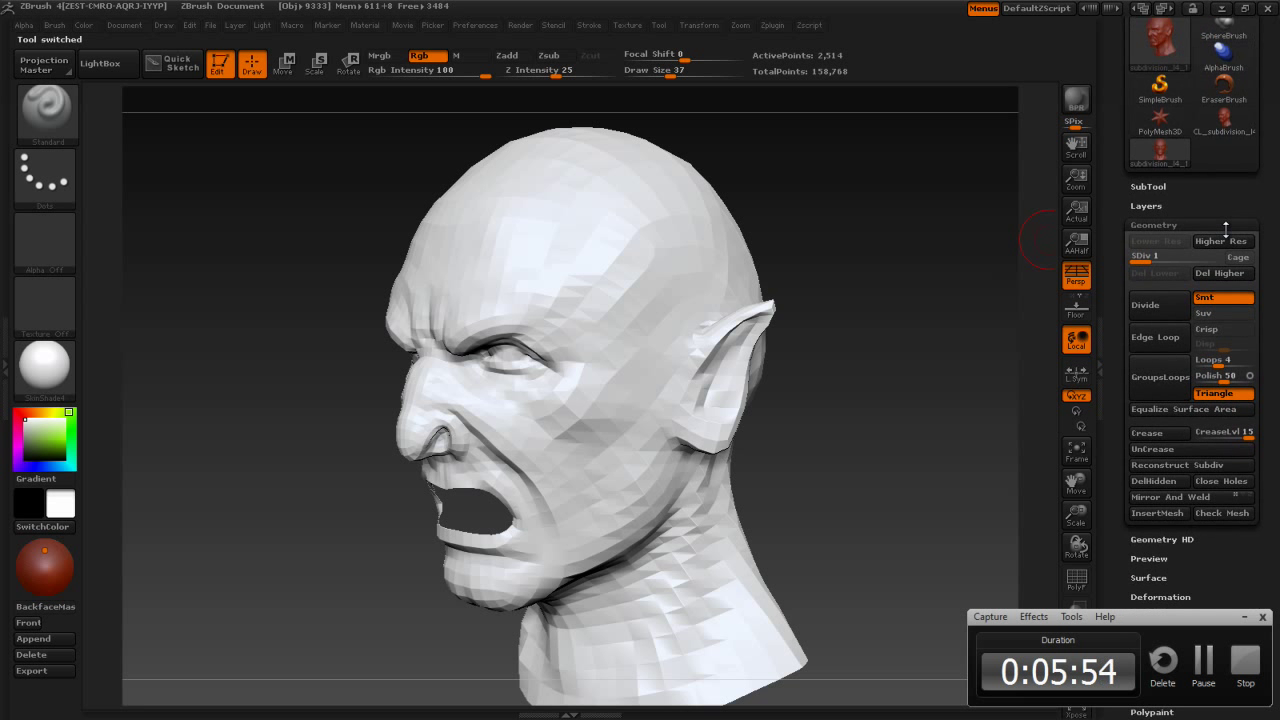
drag(1218, 361, 1218, 335)
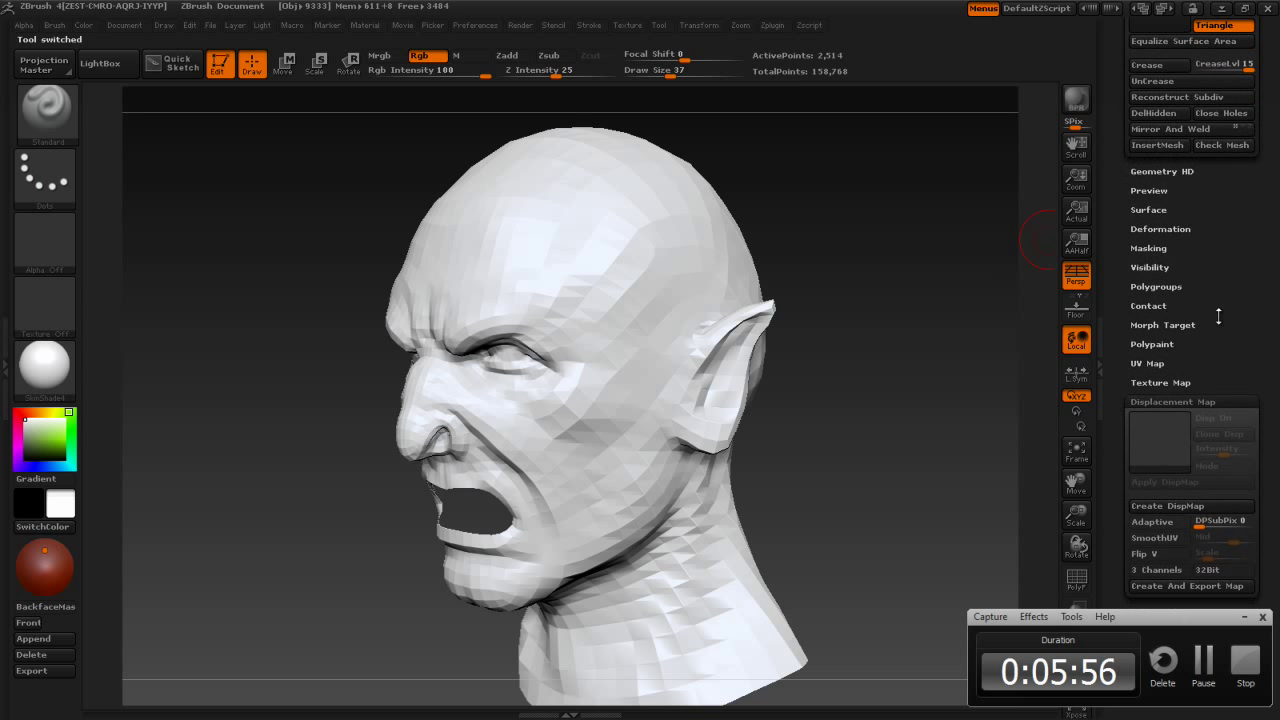
scroll(1218, 335, up, 10)
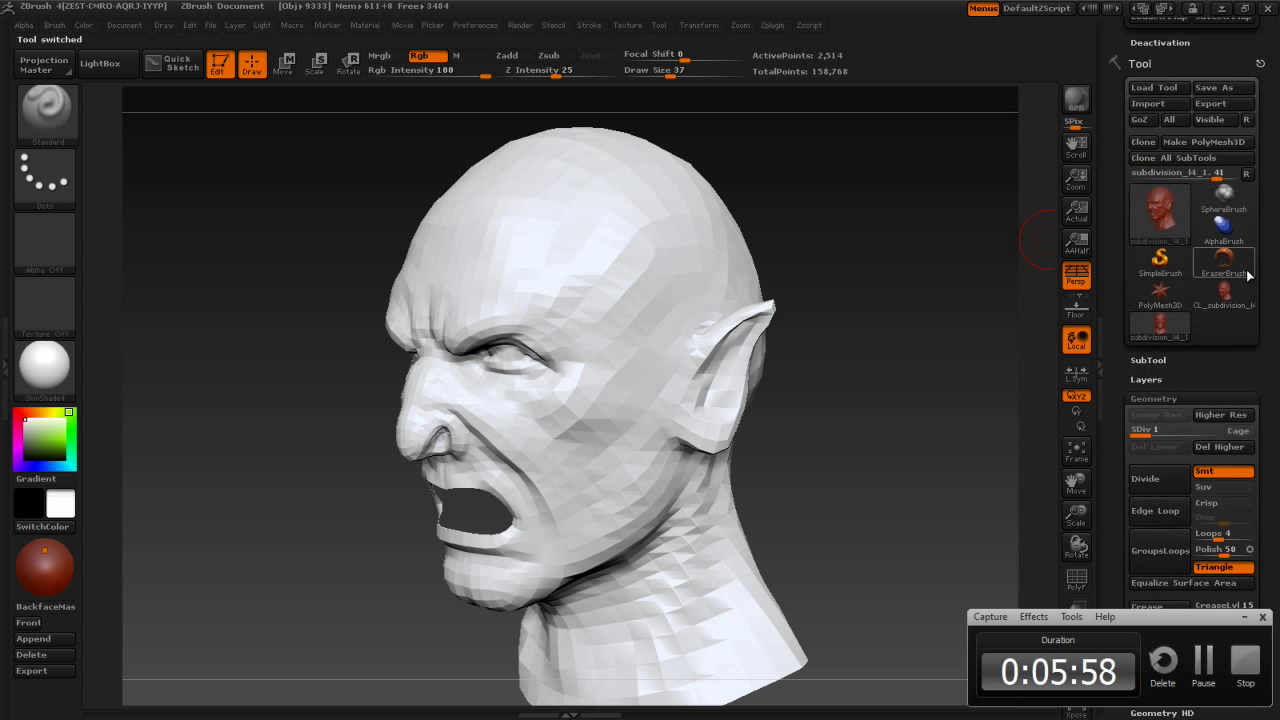
scroll(1251, 290, up, 7)
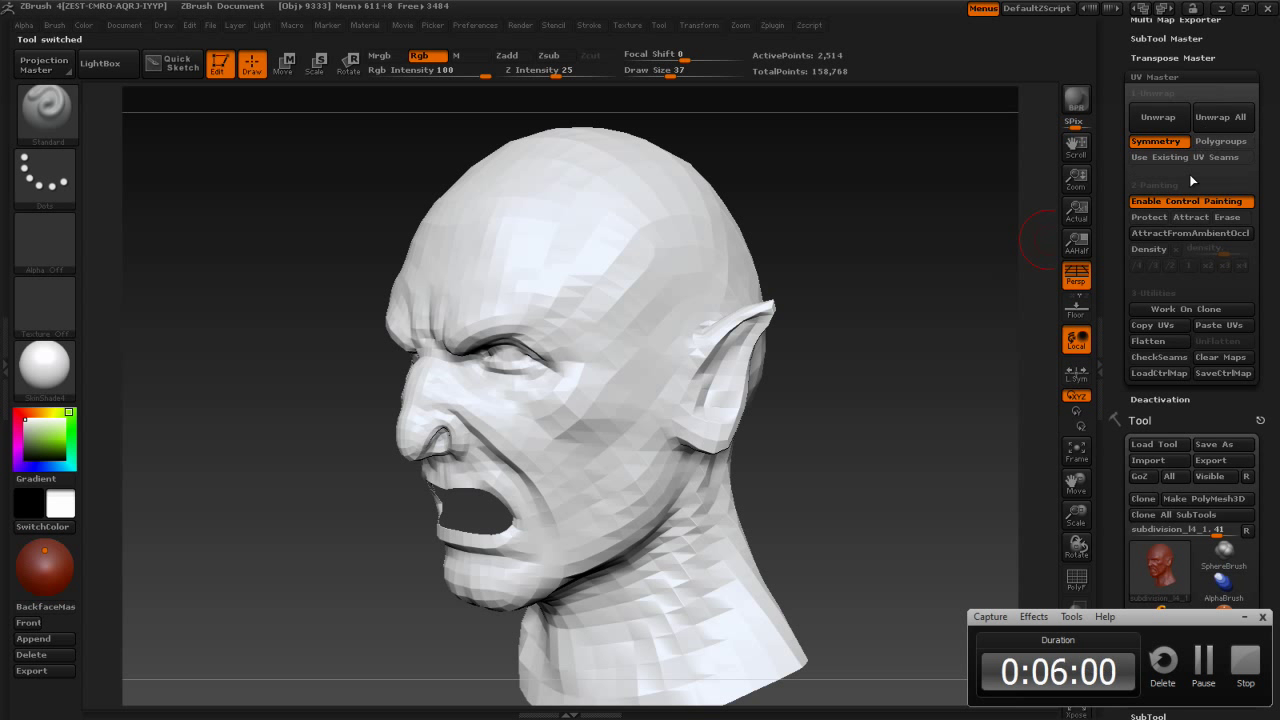
click(1220, 325)
Collapse the Geometry subpalette and expand UV Map, showing a 2048 map size
scroll(1270, 200, down, 5)
scroll(1277, 183, down, 5)
scroll(1278, 182, up, 5)
click(1167, 232)
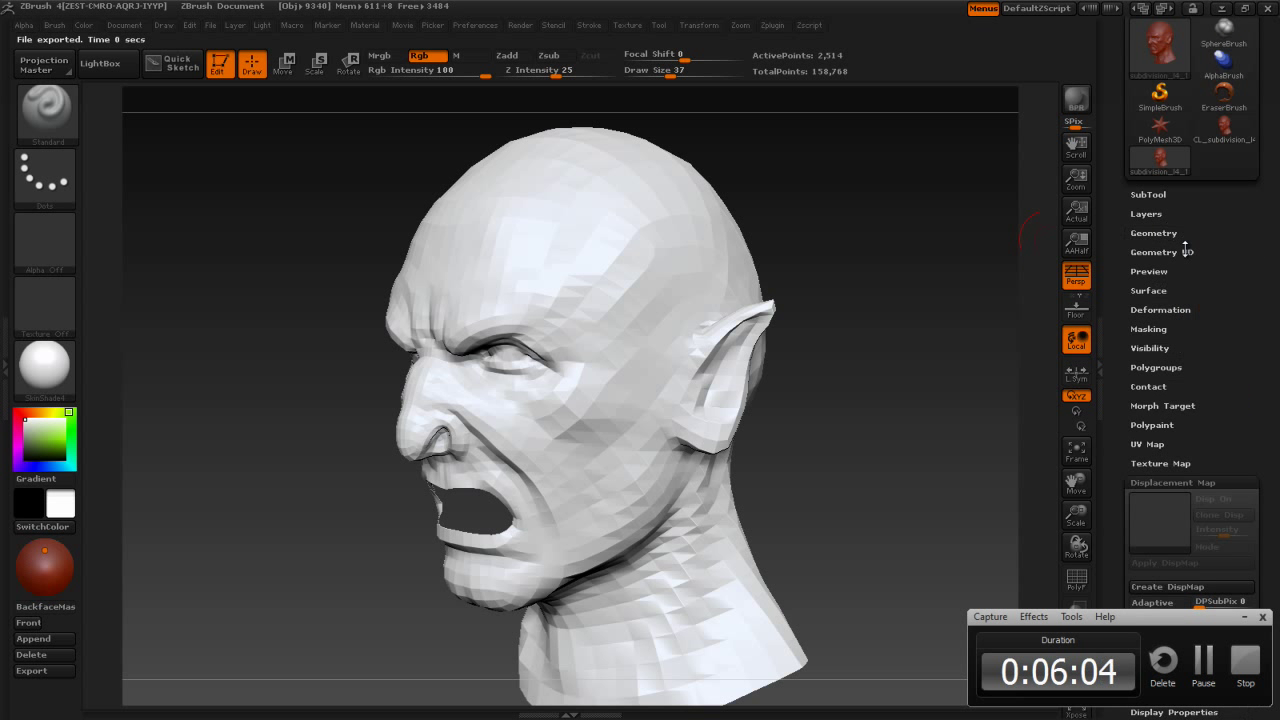
scroll(1204, 328, down, 2)
click(1155, 372)
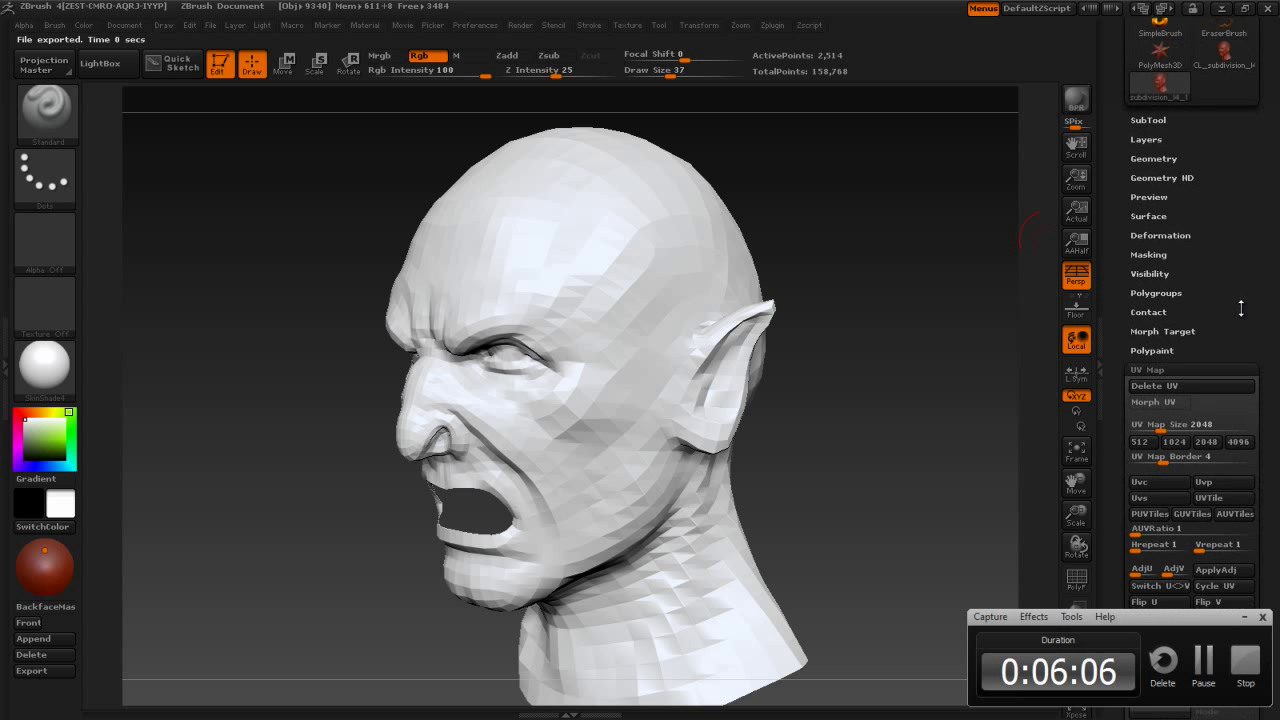
scroll(1240, 330, down, 3)
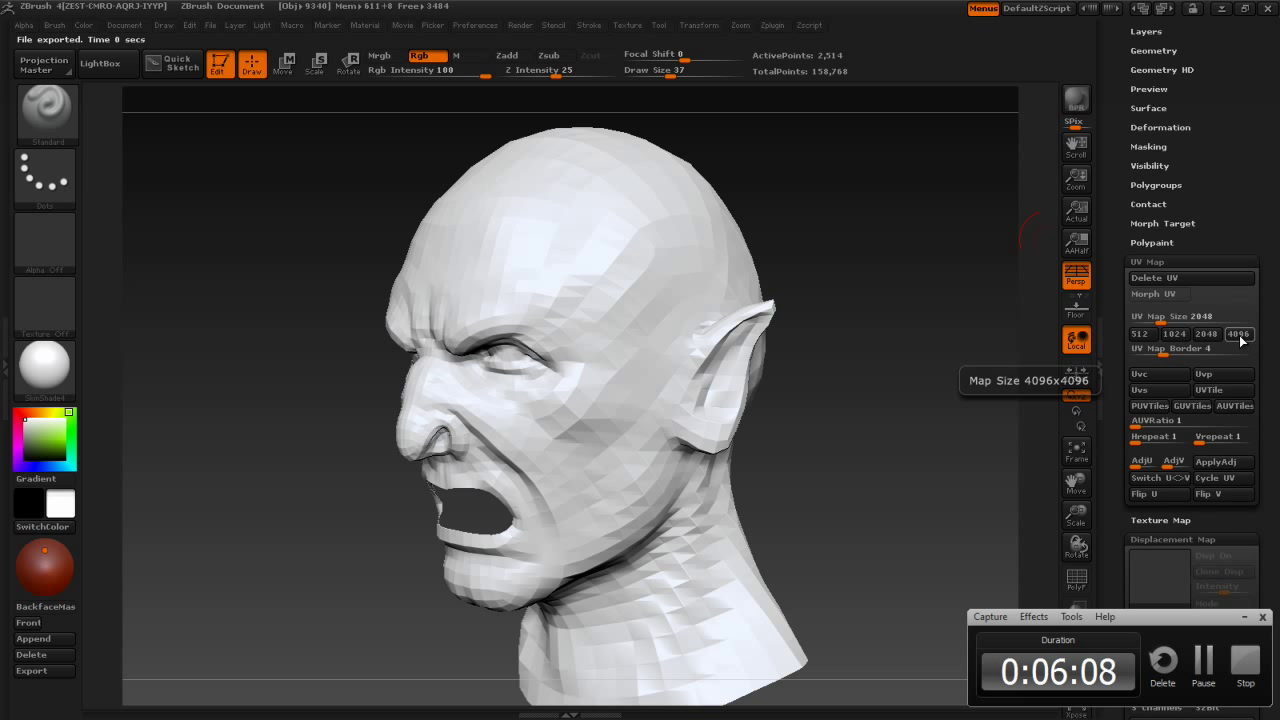
click(1174, 297)
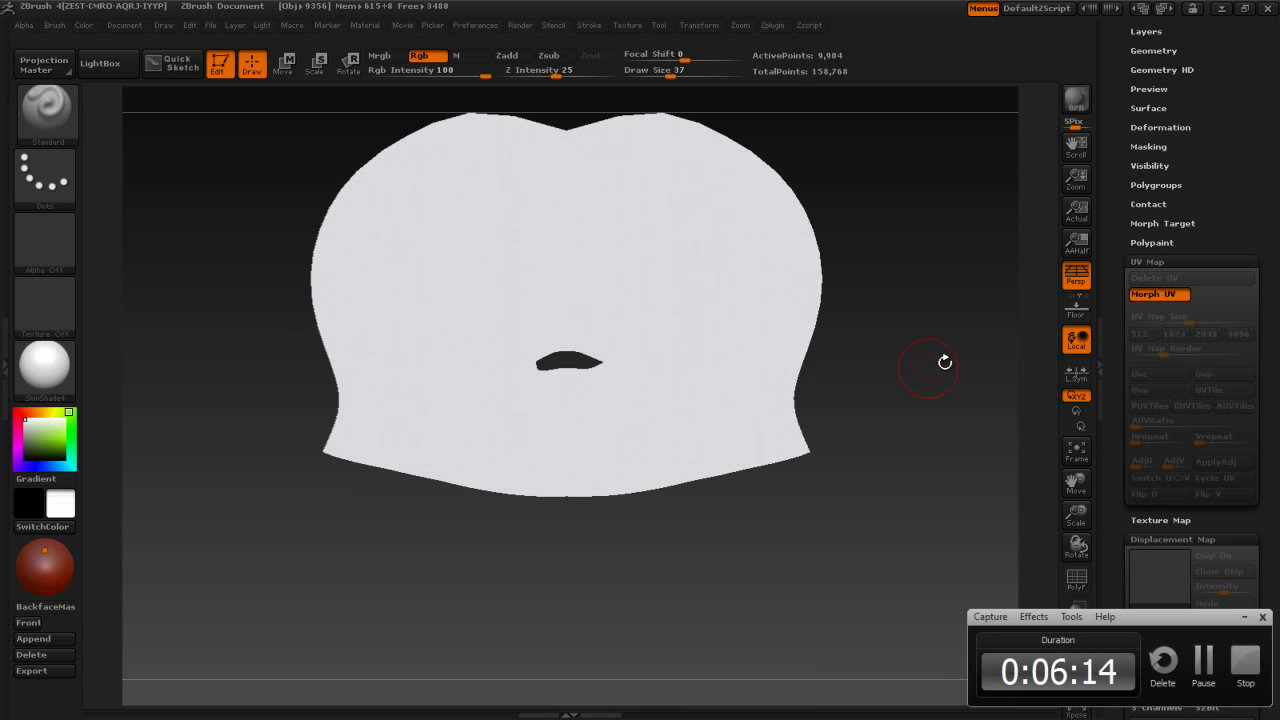
key(shift+f)
key(shift+f)
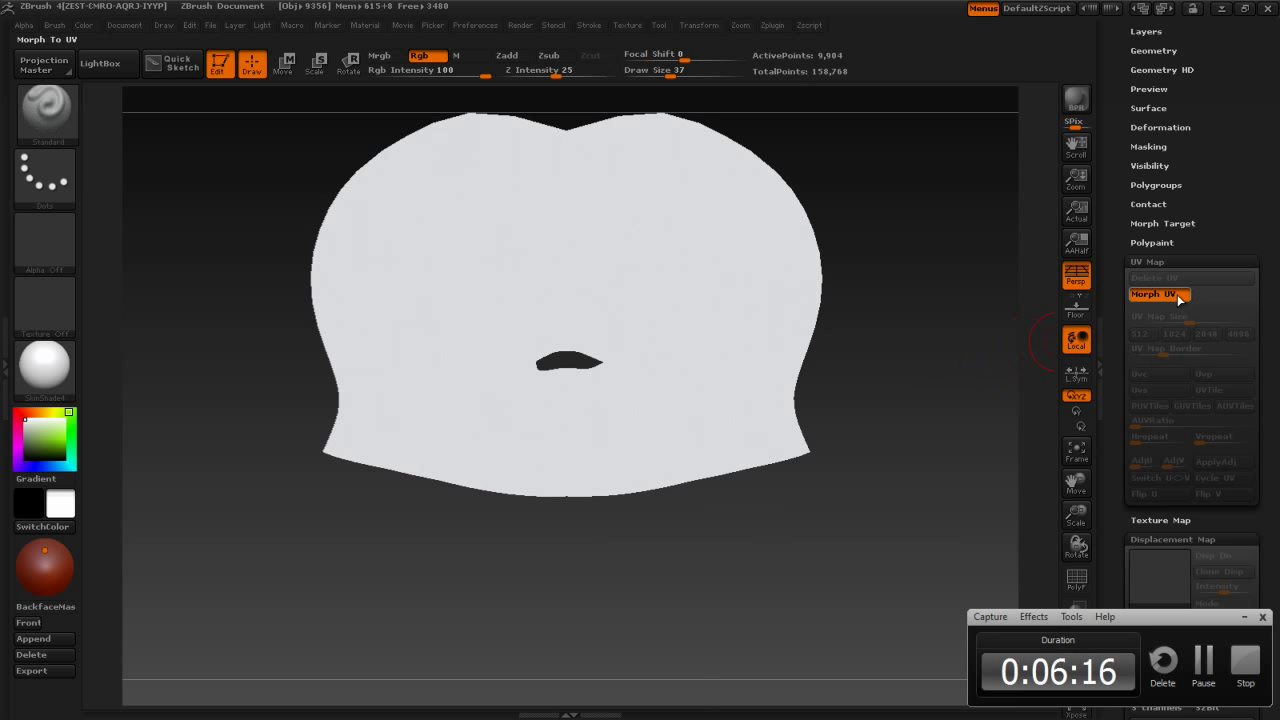
click(1166, 297)
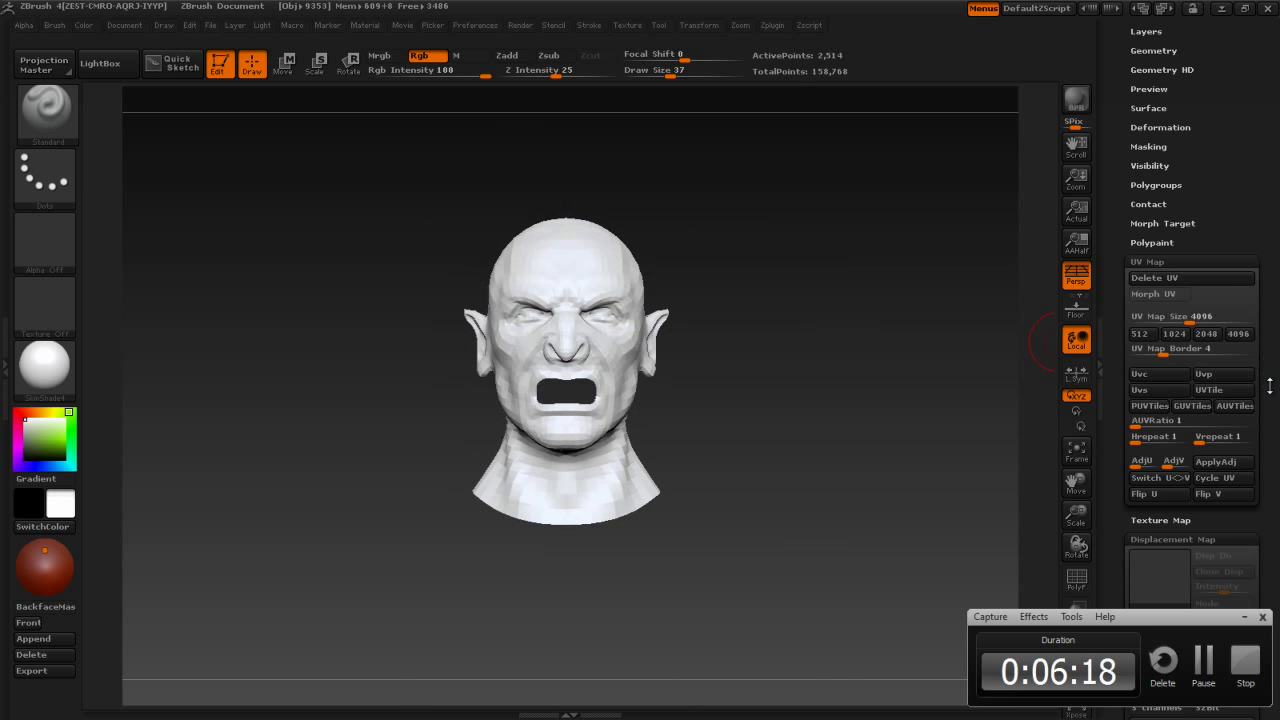
drag(1267, 332, 1267, 67)
drag(845, 350, 871, 376)
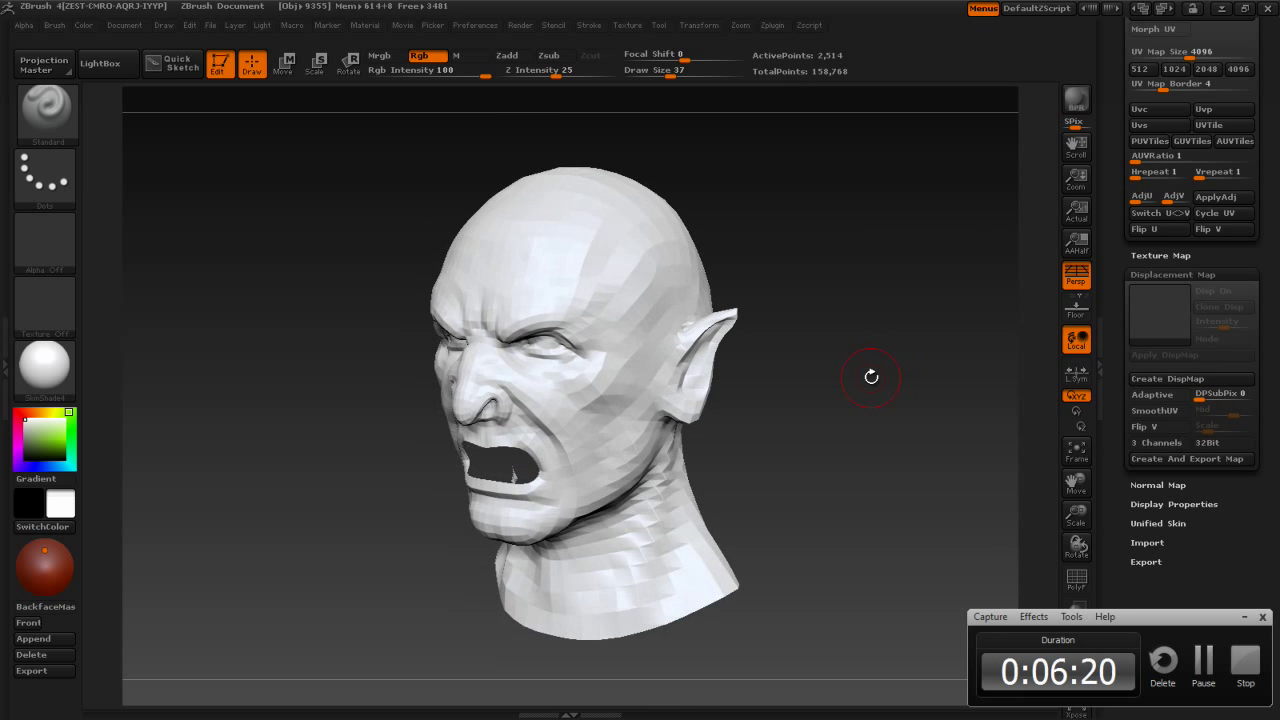
Create the displacement map, enable Adaptive and SmoothUV, regenerate it, and orbit the head to inspect
click(1163, 380)
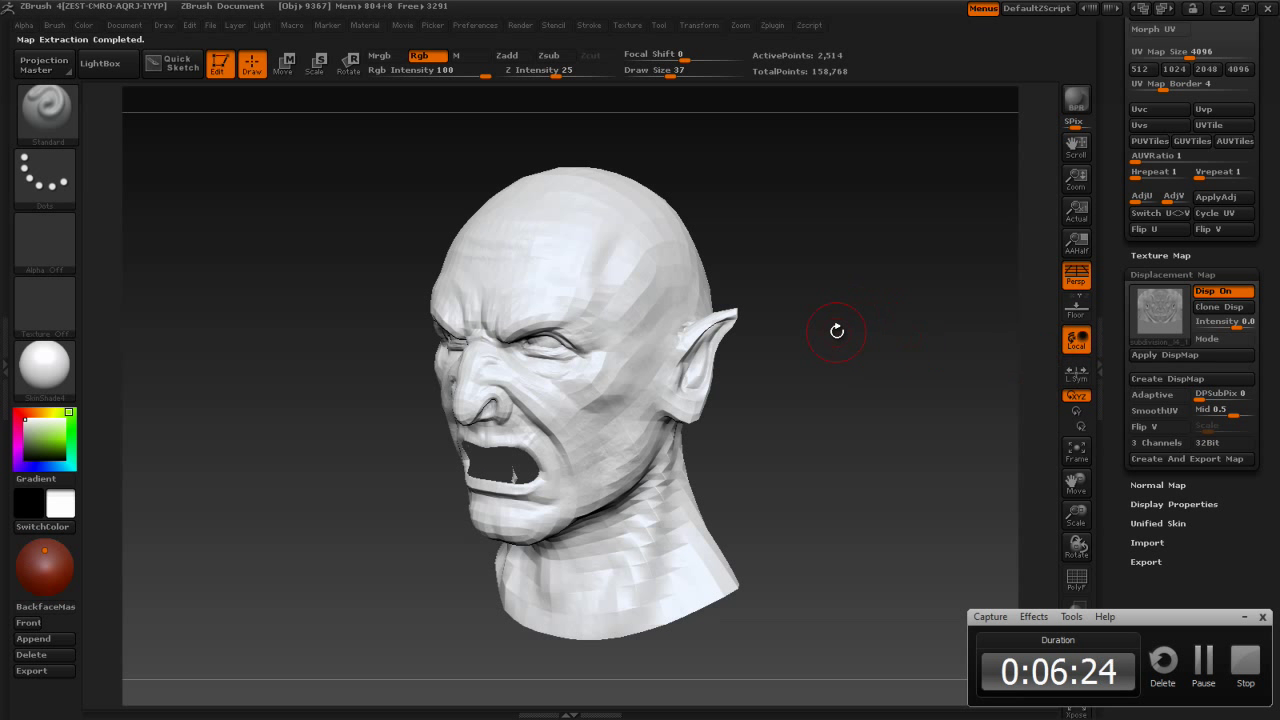
click(1166, 411)
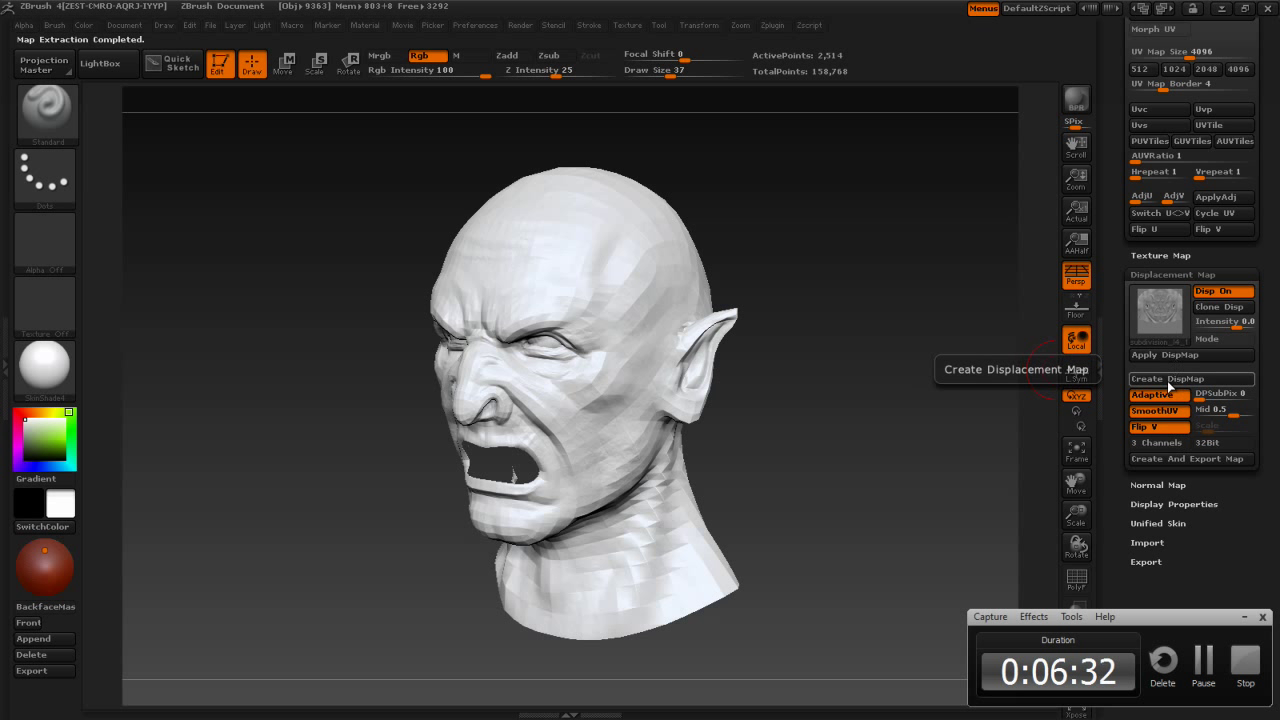
click(1168, 381)
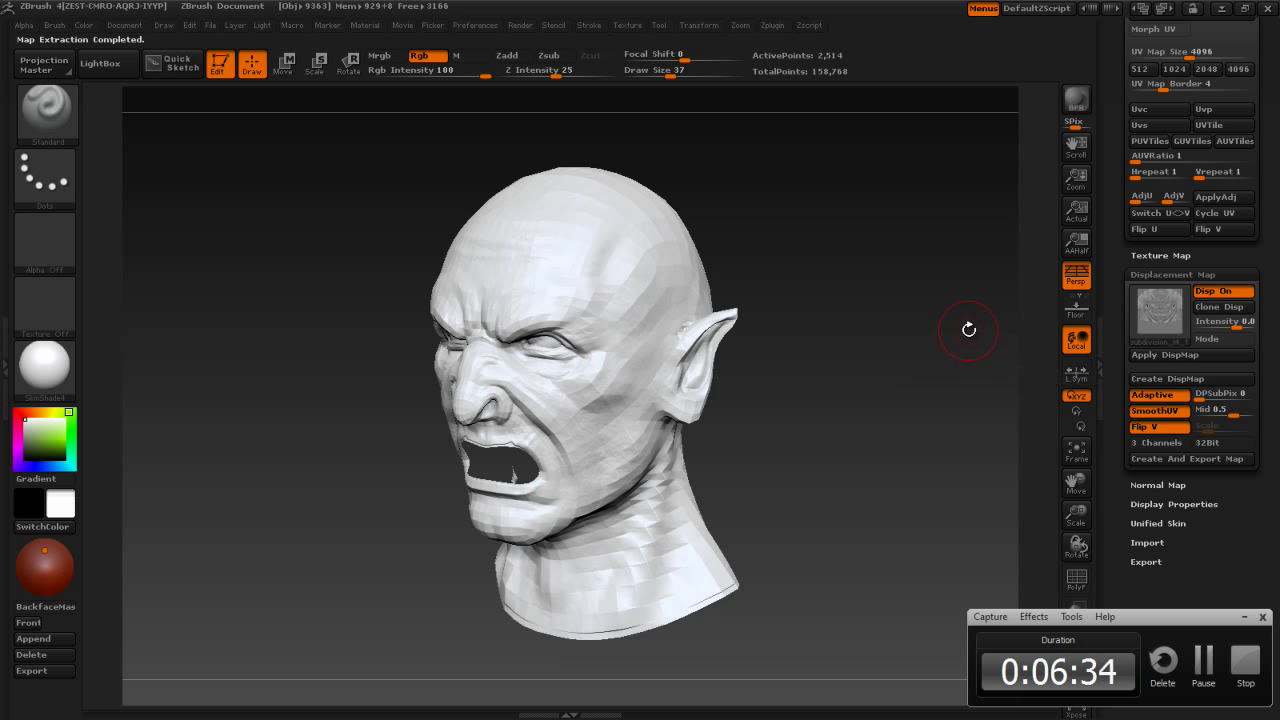
mouse_move(960, 346)
mouse_down()
mouse_move(960, 385)
mouse_move(943, 343)
mouse_move(926, 343)
mouse_up()
In SketchBook Pro, underline MAP and tick TEXTURE on the workflow diagram, then return to ZBrush
key(alt+Tab)
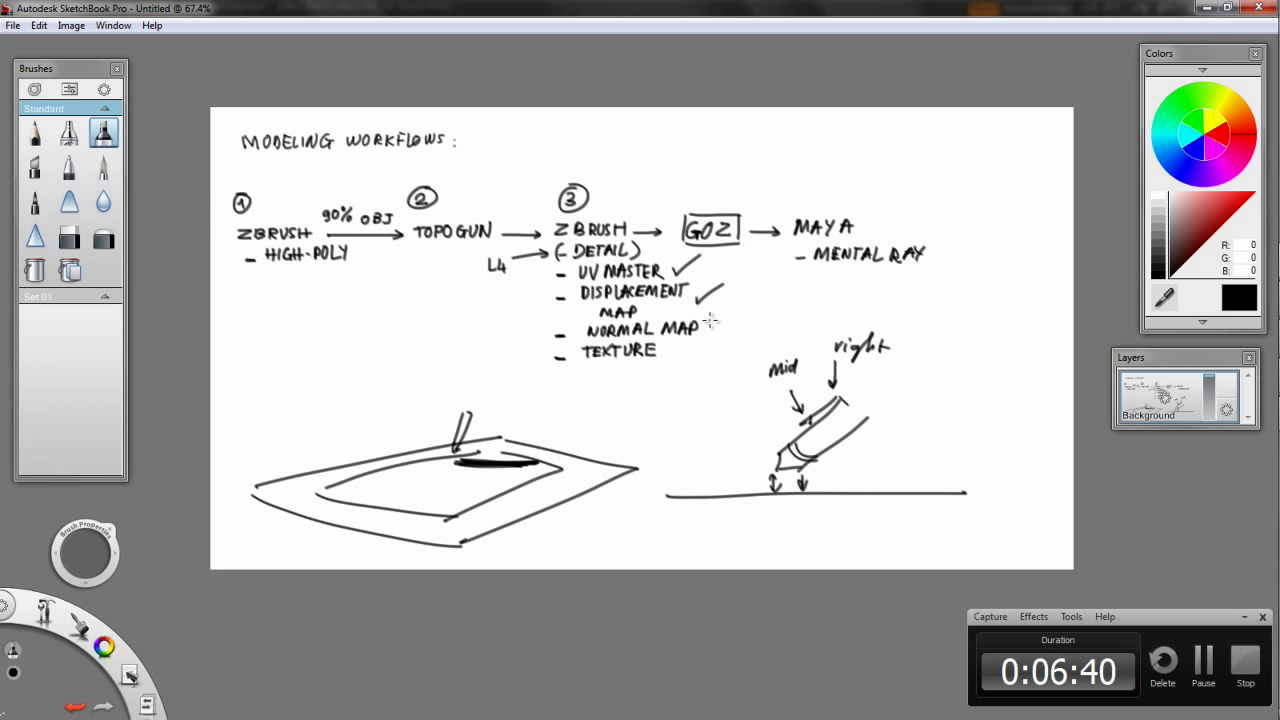
drag(544, 322, 686, 317)
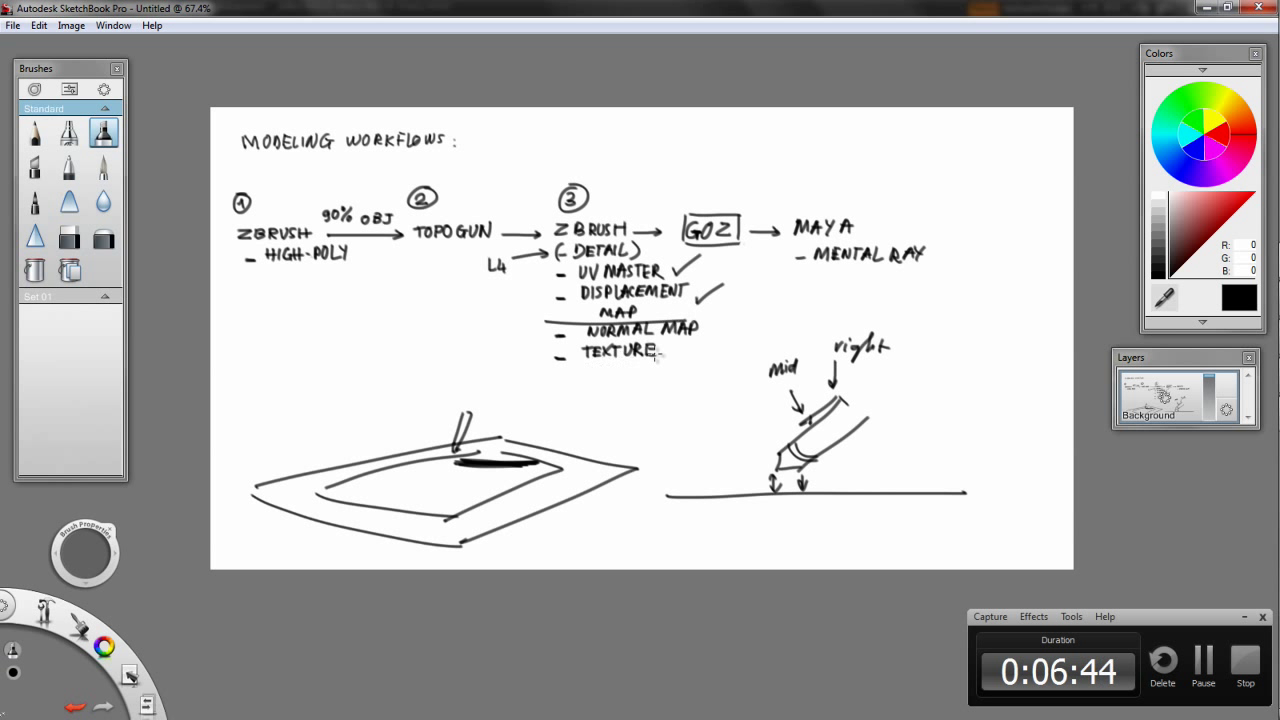
drag(668, 345, 699, 341)
key(alt+Tab)
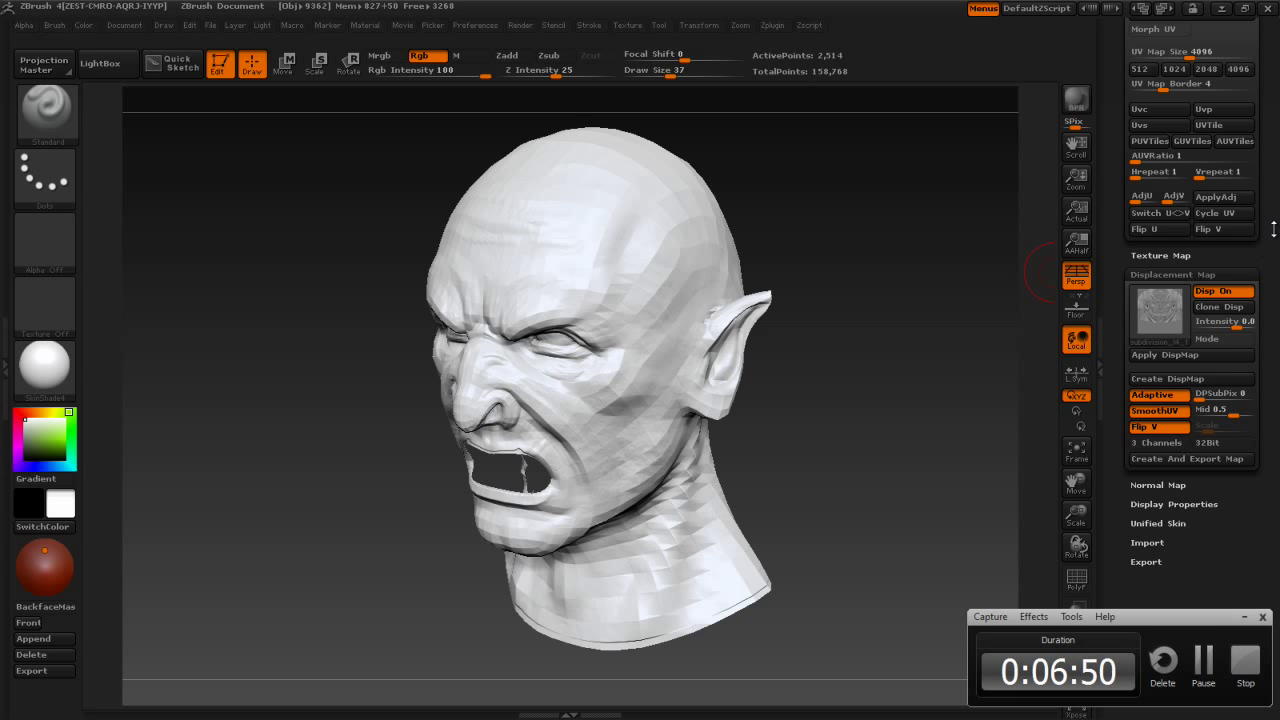
Collapse the UV Master and plugin panels, then open Preferences > GoZ to check its path settings
drag(1262, 250, 1273, 480)
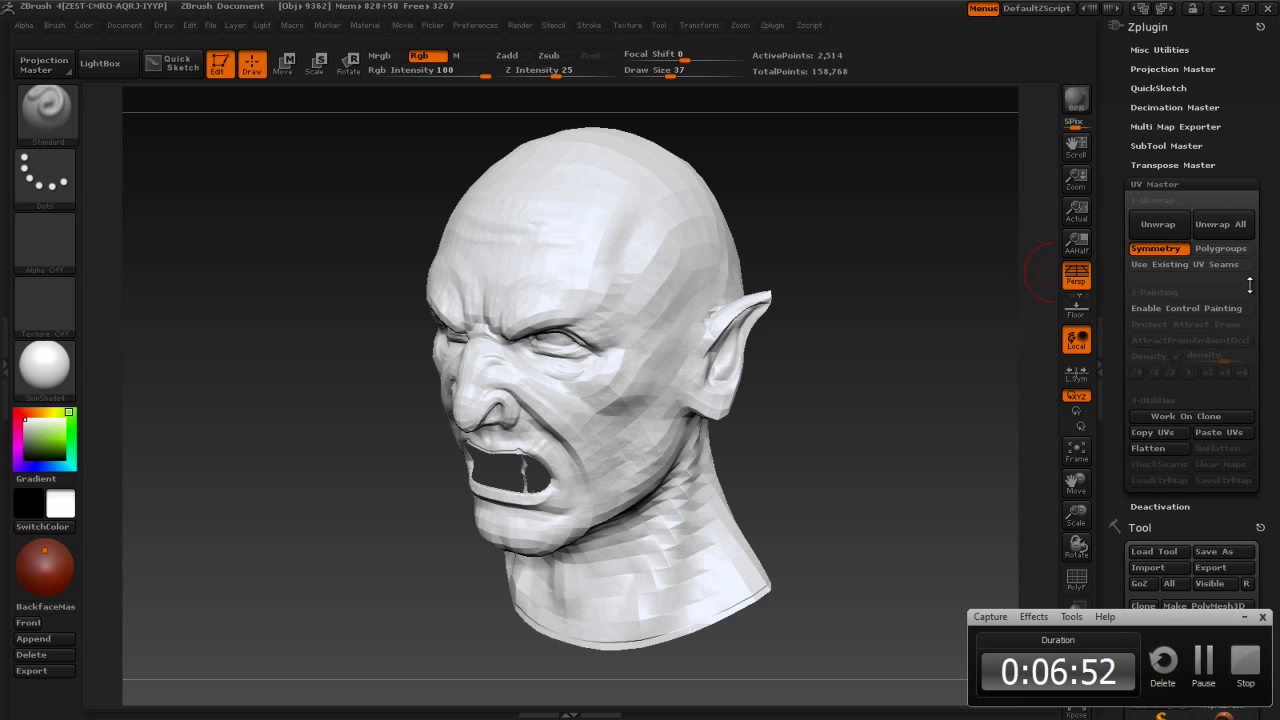
click(1158, 184)
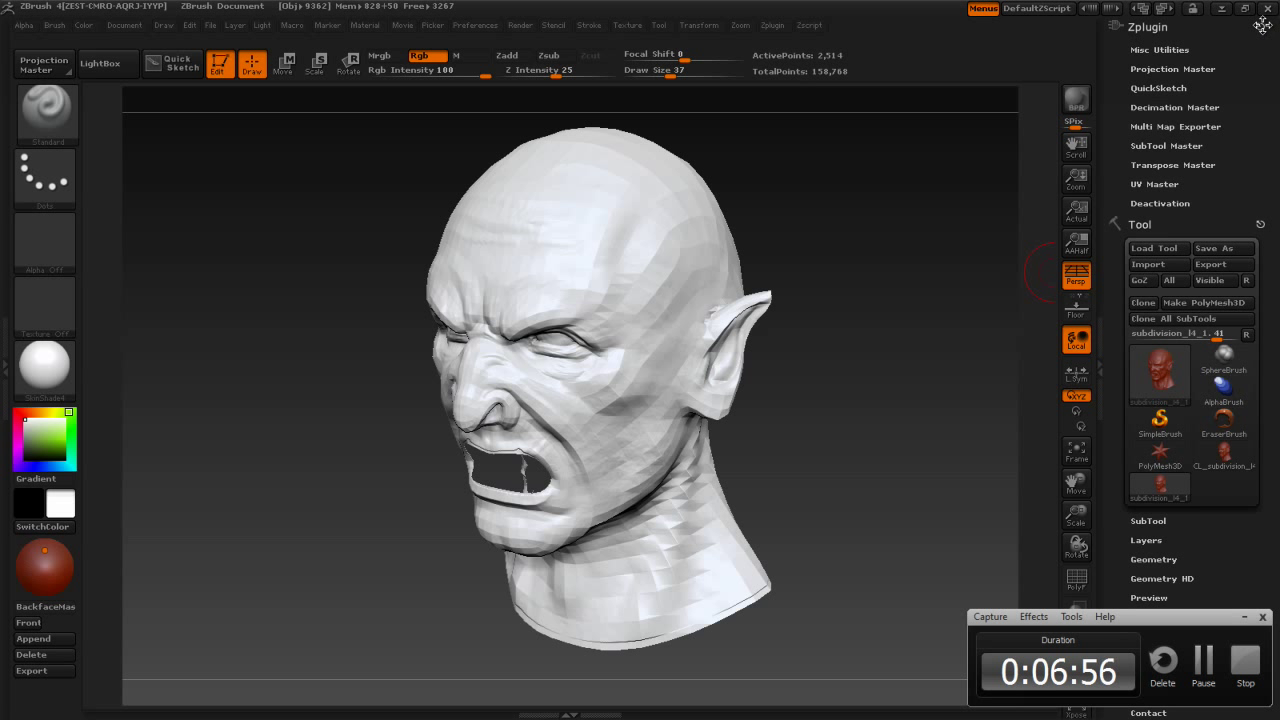
click(1262, 30)
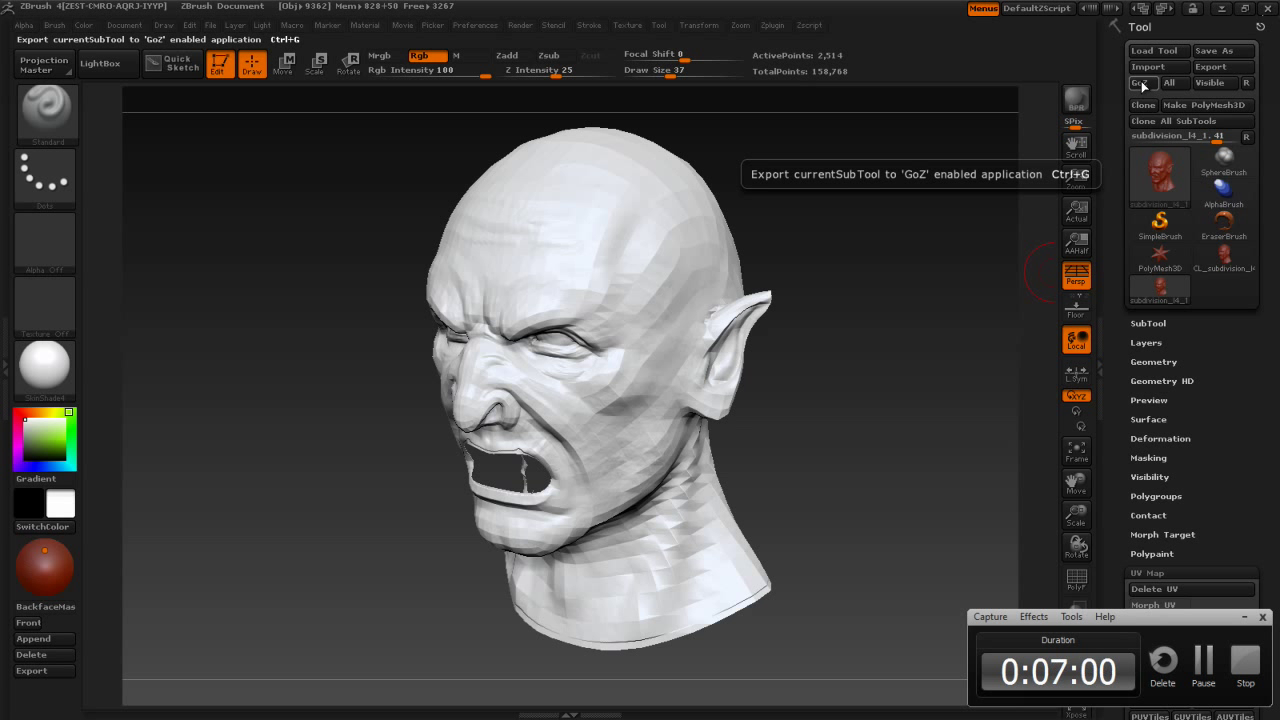
click(478, 25)
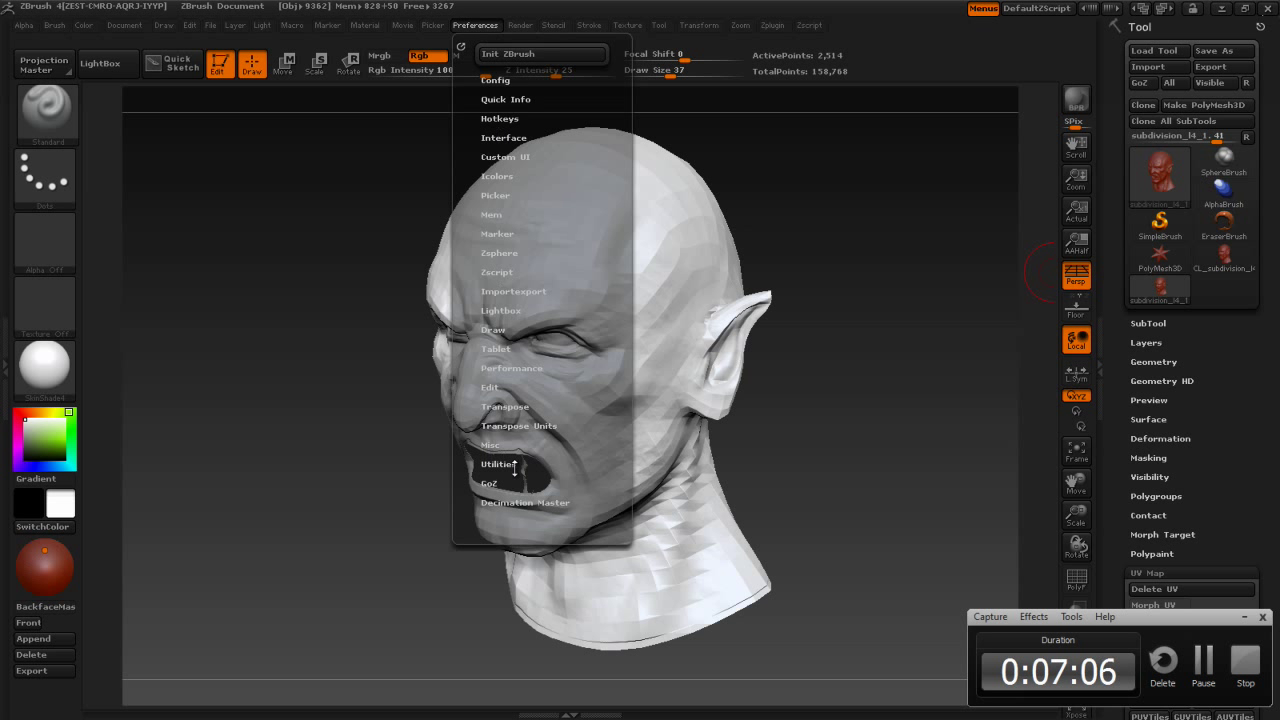
click(490, 483)
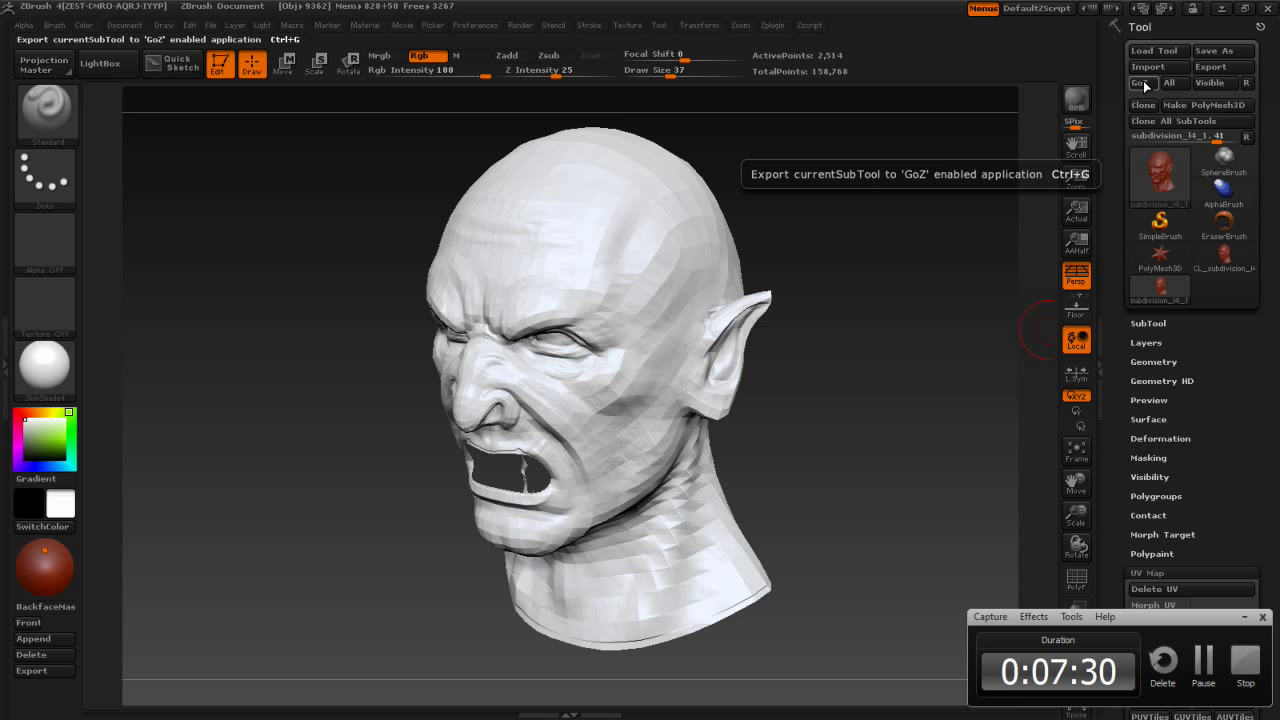
Send the orc head to Maya with GoZ and frame it in a straight front view
click(1144, 84)
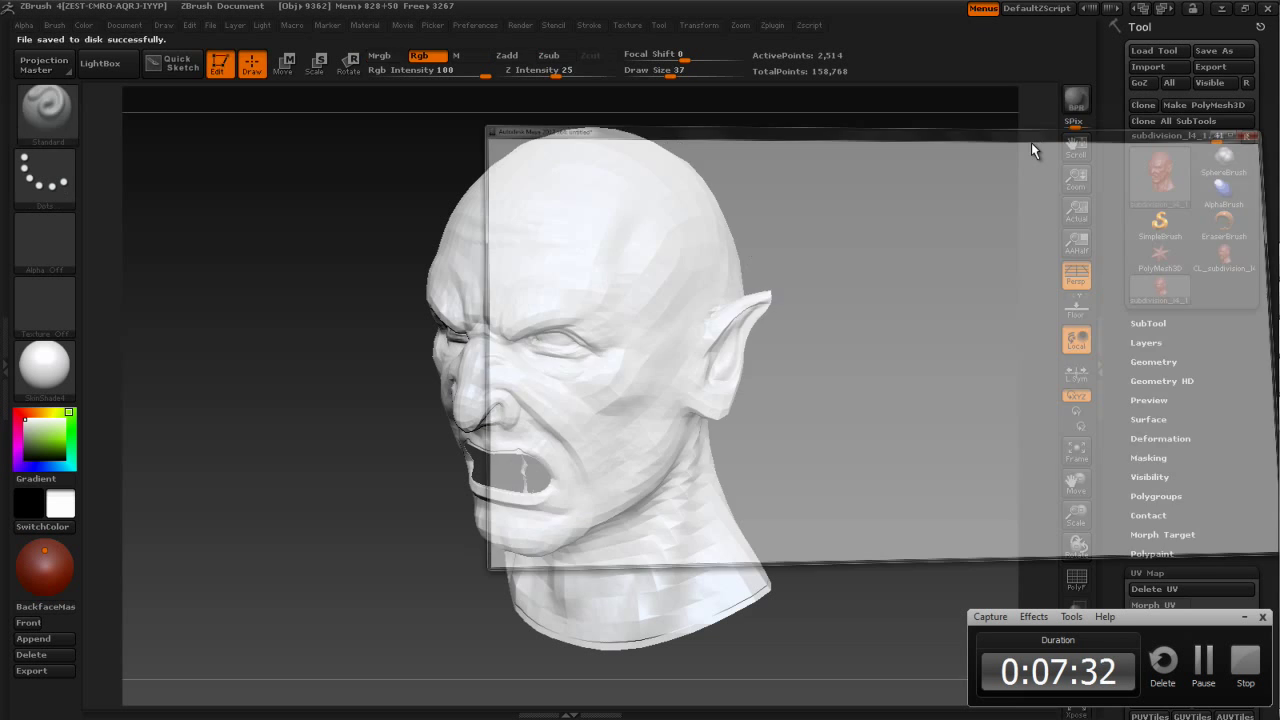
mouse_move(669, 285)
alt+mouse_down()
mouse_move(594, 374)
mouse_move(766, 354)
mouse_move(676, 309)
alt+mouse_up()
mouse_move(676, 309)
alt+right_down()
mouse_move(746, 317)
mouse_move(737, 294)
mouse_move(711, 346)
mouse_move(728, 303)
alt+right_up()
alt+drag(728, 303, 715, 260)
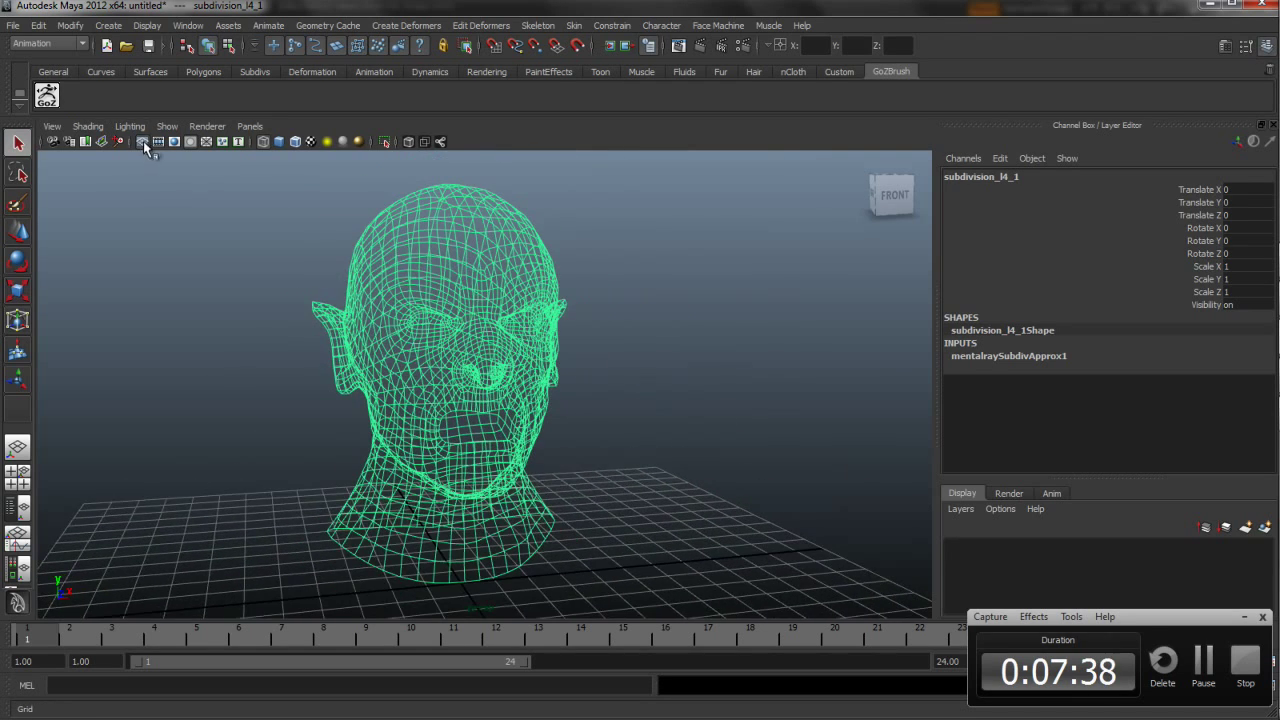
Hide the grid, show the 640x480 resolution gate, and display the head smooth-shaded with wireframe
click(143, 141)
click(160, 141)
mouse_move(208, 194)
alt+right_down()
mouse_move(451, 322)
mouse_move(353, 341)
alt+right_up()
mouse_move(353, 341)
alt+mouse_down()
mouse_move(327, 334)
mouse_move(340, 354)
mouse_move(271, 371)
mouse_move(229, 357)
alt+mouse_up()
key(5)
click(268, 378)
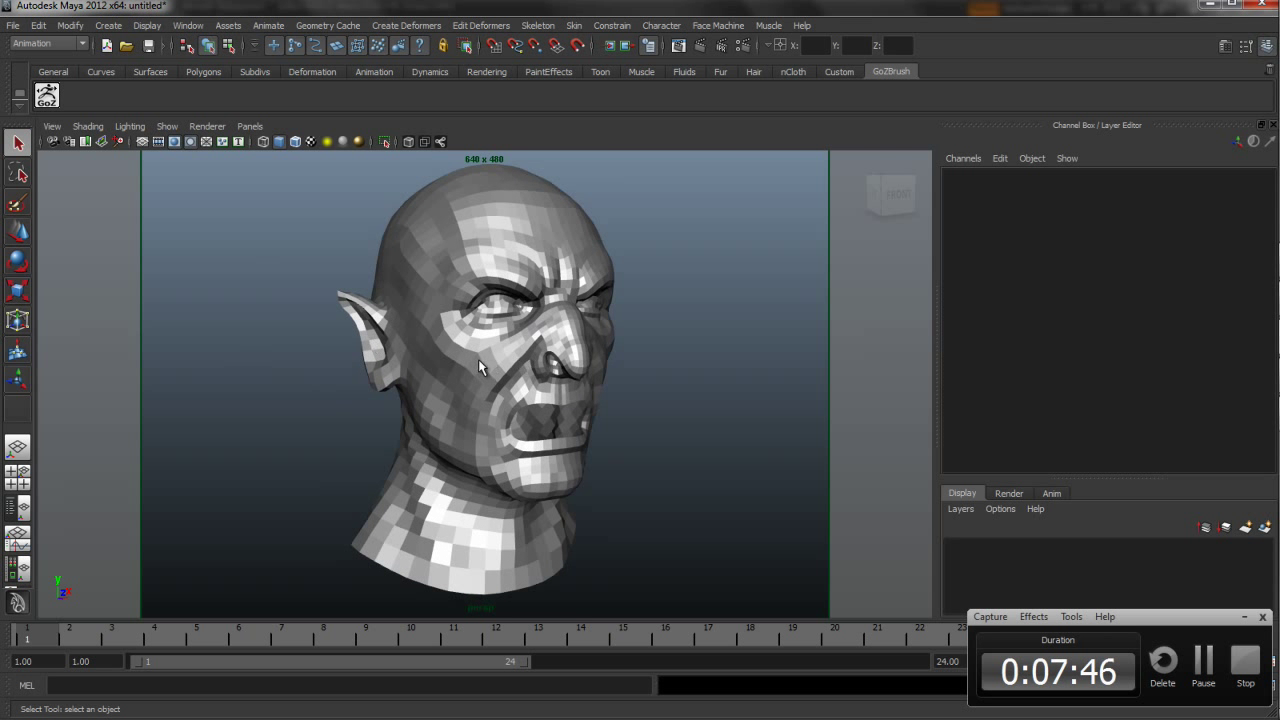
click(478, 359)
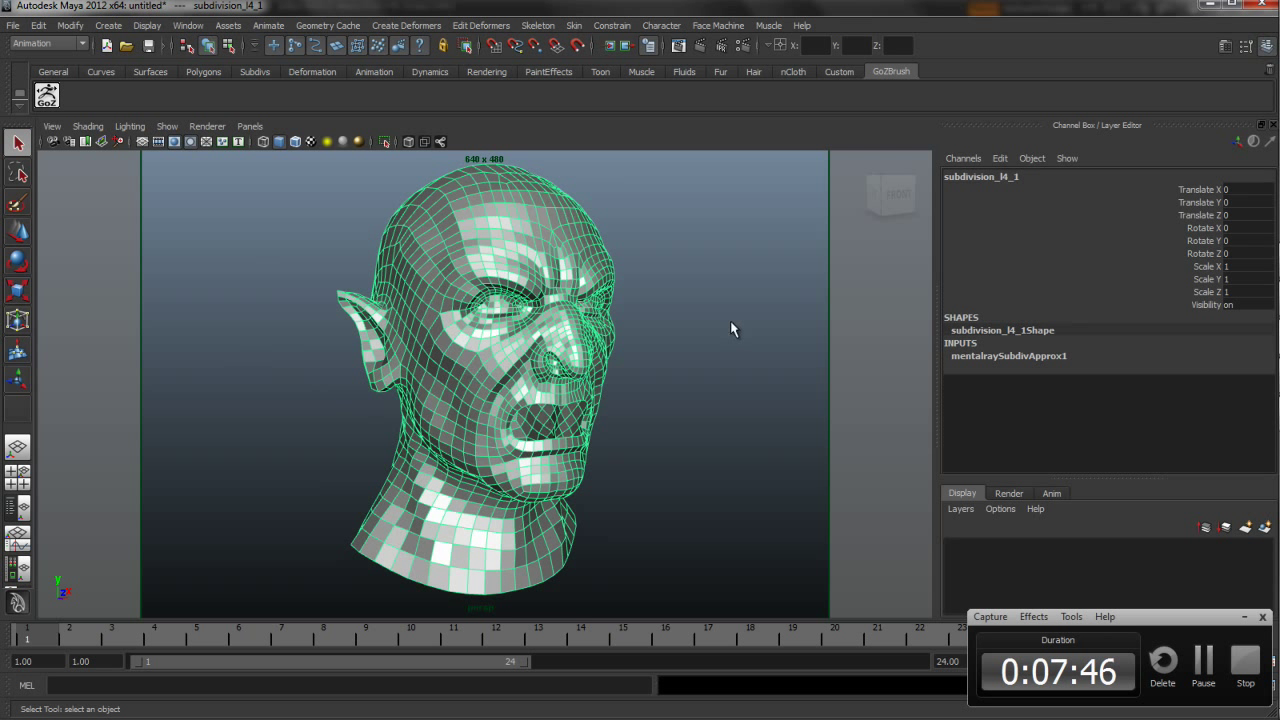
Set Render Settings to render with mental ray instead of Maya Software, keeping the 640x480 size
click(744, 46)
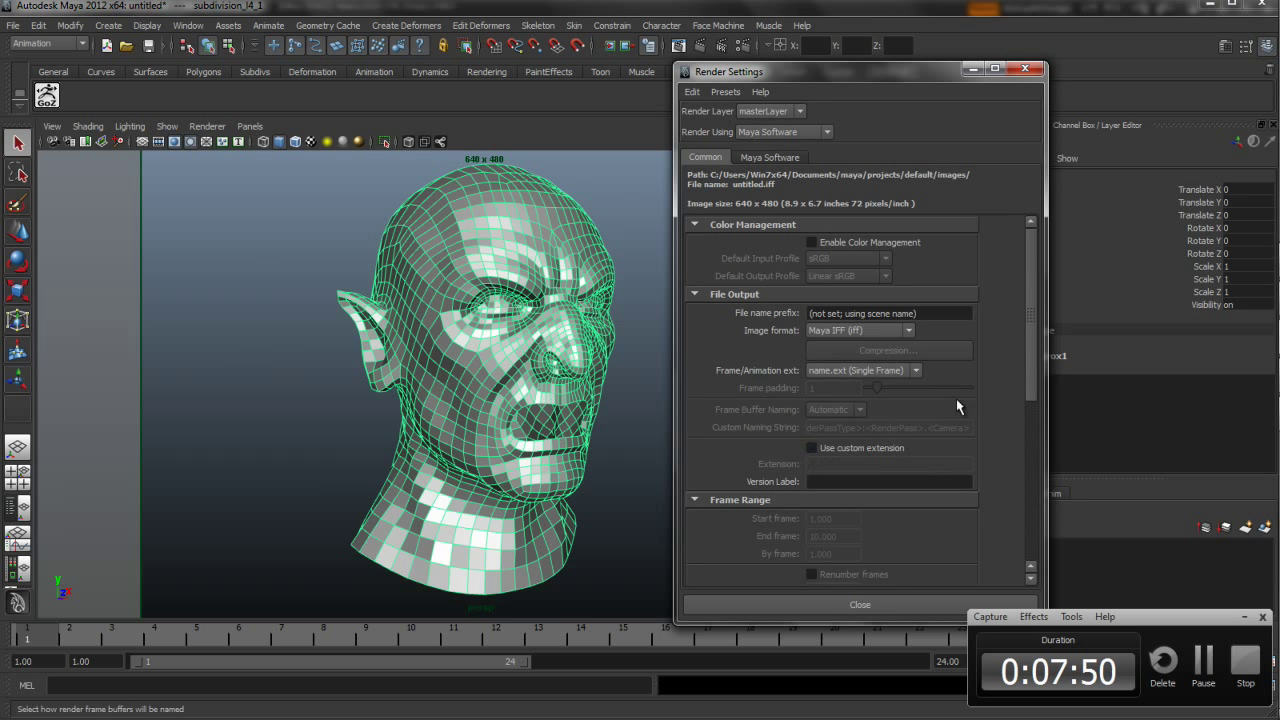
click(790, 131)
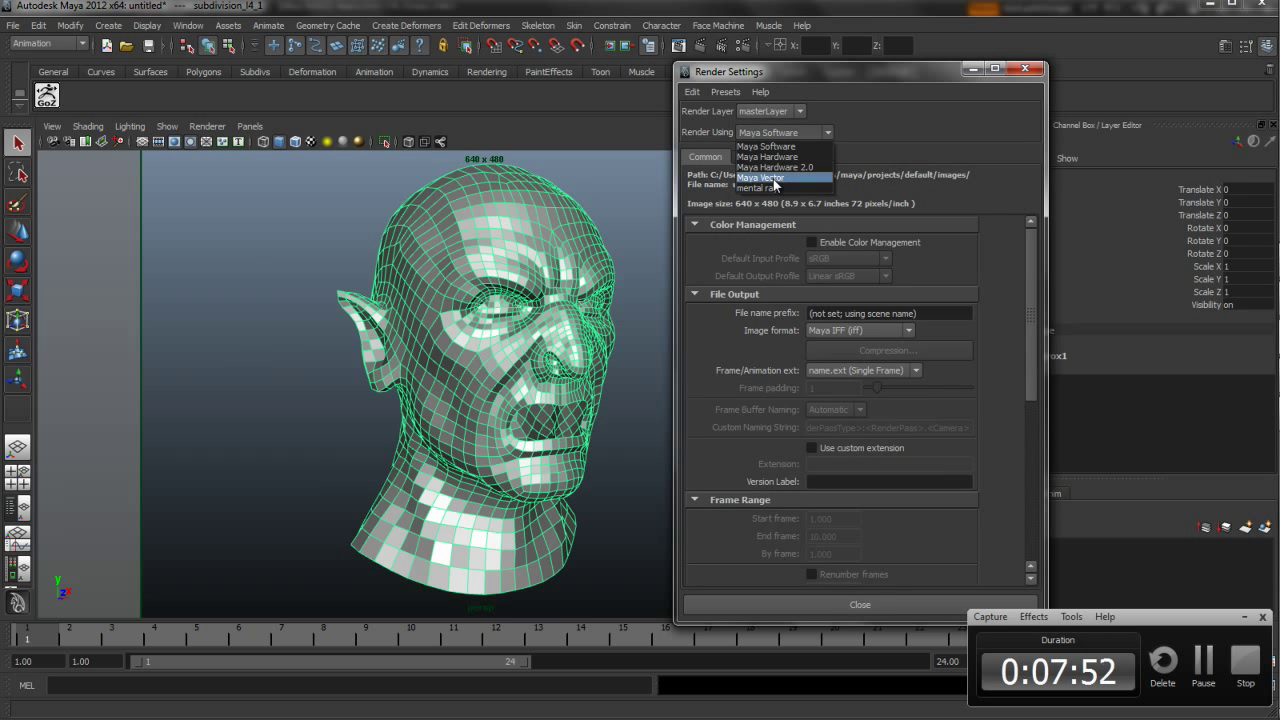
click(775, 188)
drag(1030, 264, 1012, 441)
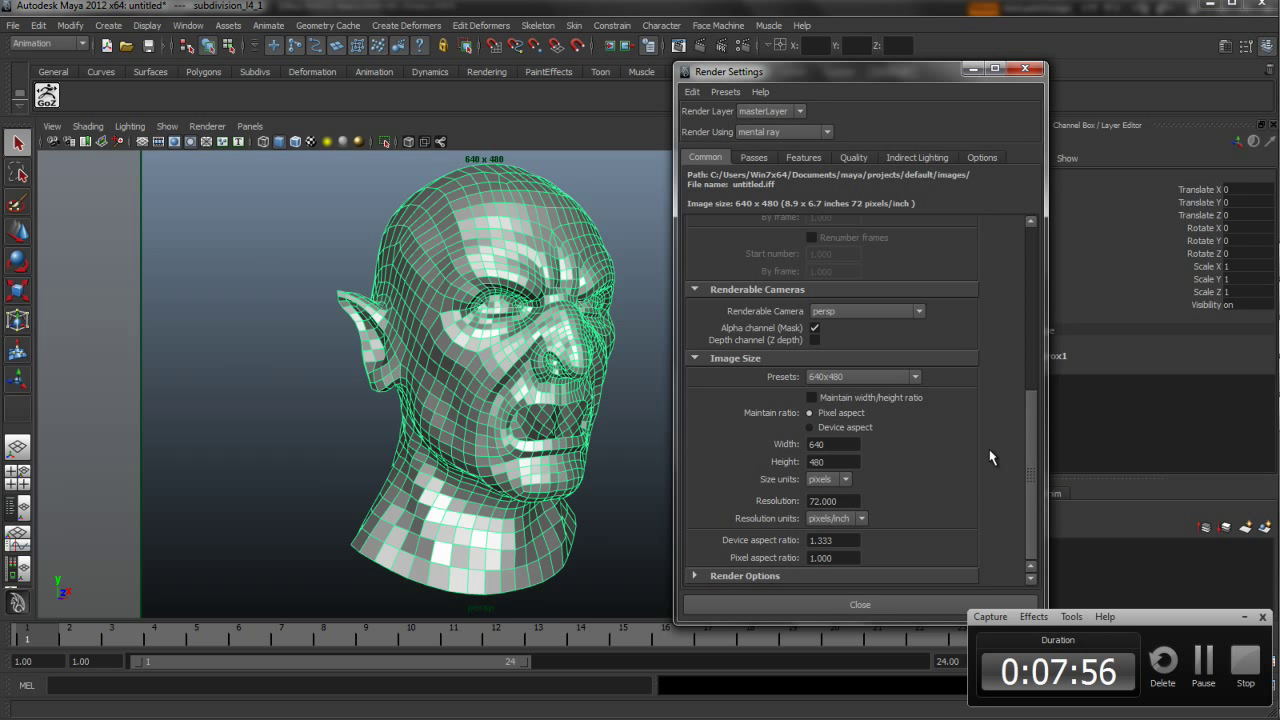
click(695, 576)
scroll(828, 486, down, 3)
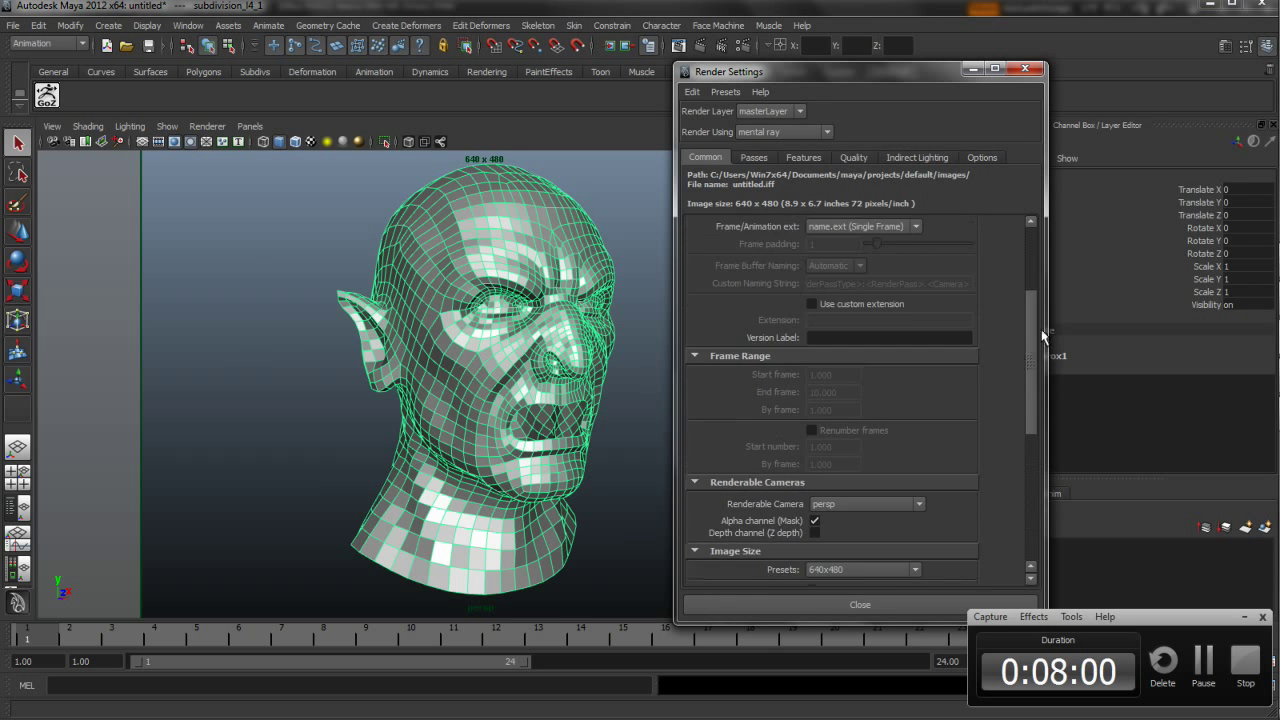
drag(1031, 456, 1031, 231)
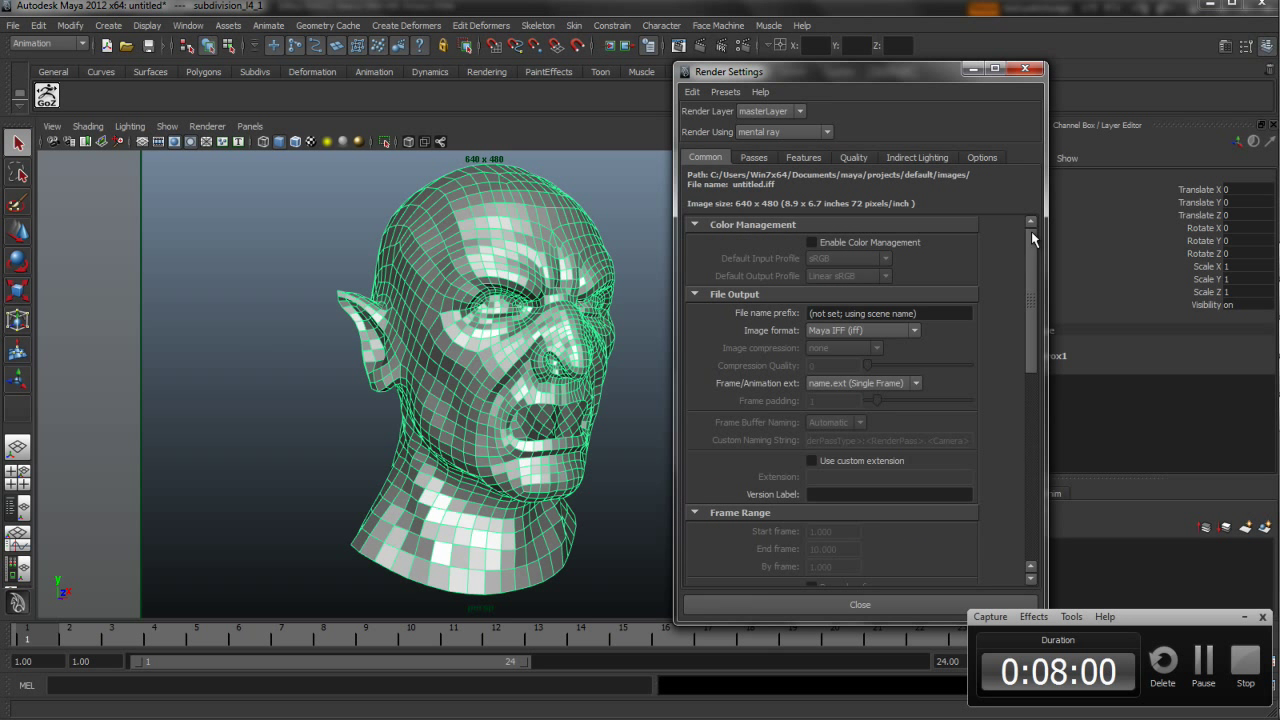
Close Render Settings and create a spot light in the scene
click(1016, 74)
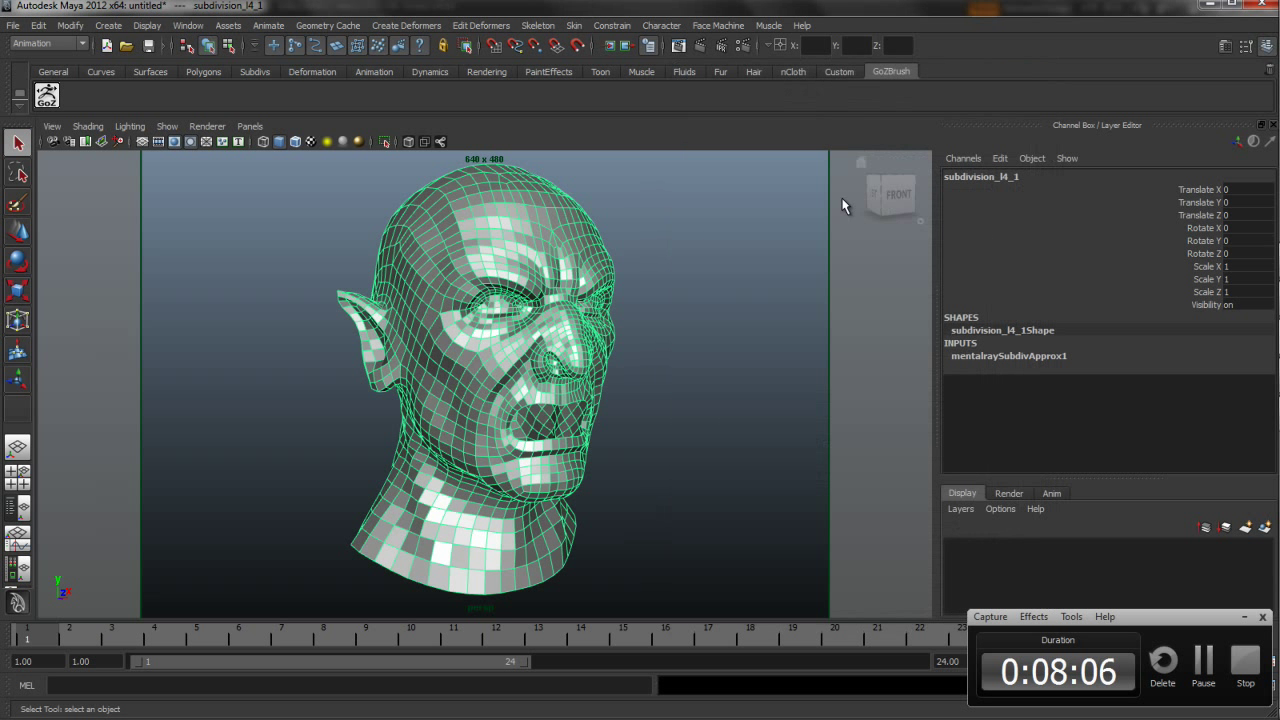
scroll(716, 246, down, 1)
scroll(716, 246, down, 1)
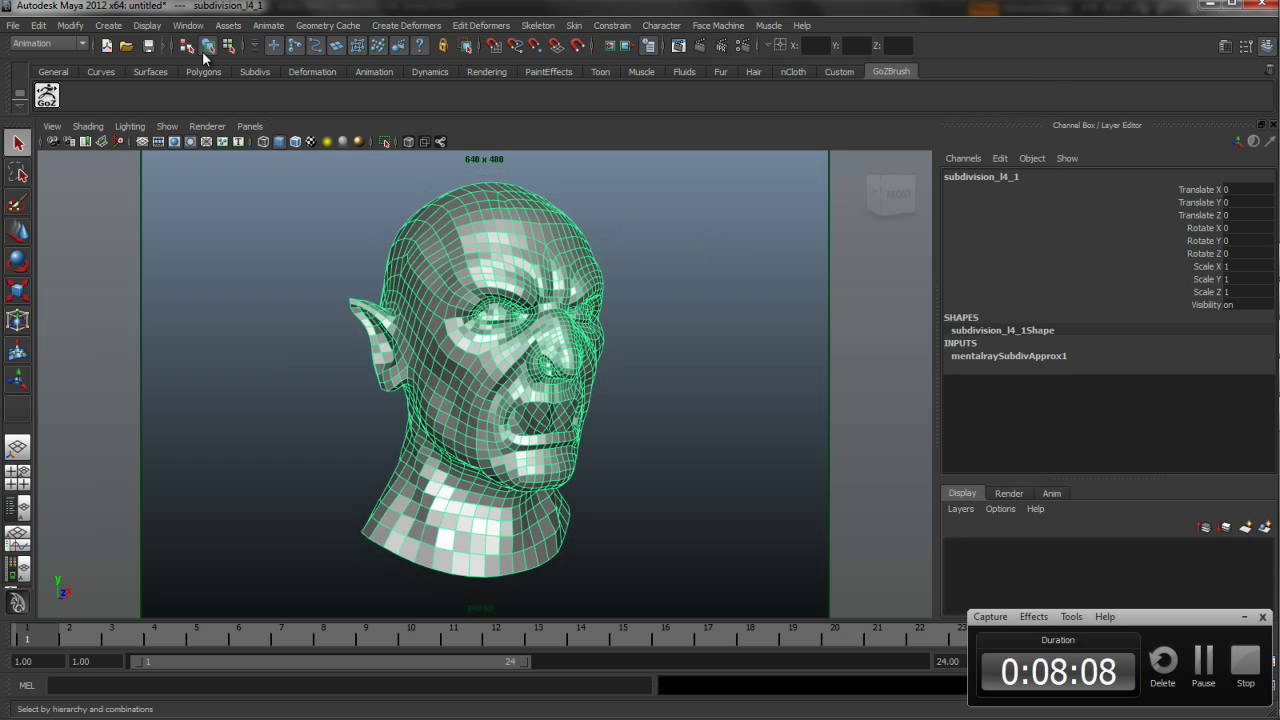
click(108, 25)
mouse_move(50, 38)
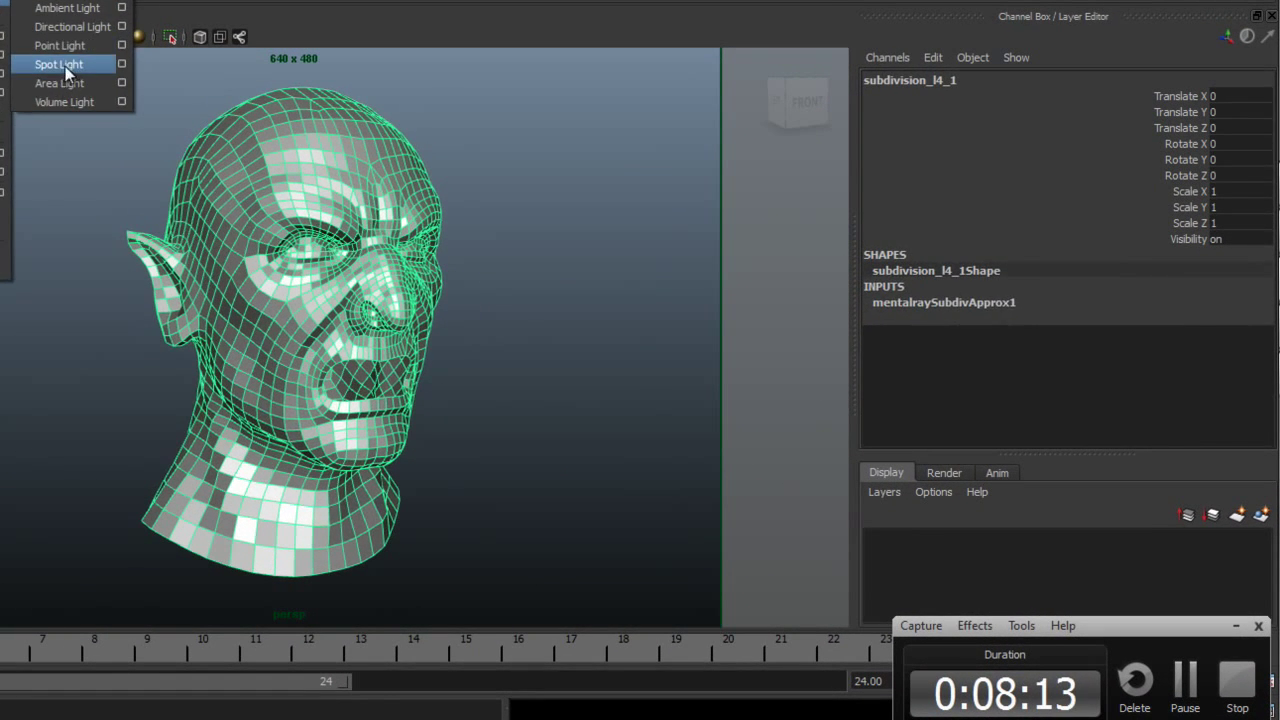
click(290, 162)
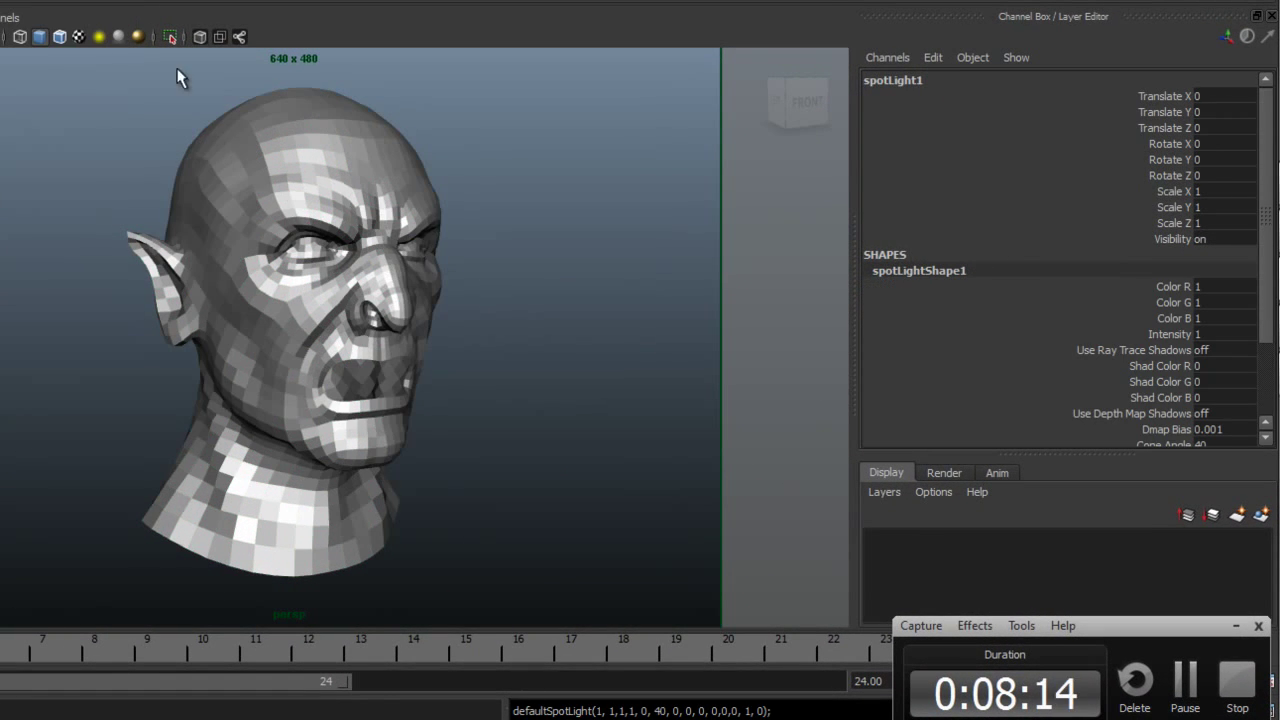
Look through spotLight1 and aim it at the orc head's face from above and in front
click(14, 16)
click(58, 95)
alt+right_drag(307, 178, 223, 229)
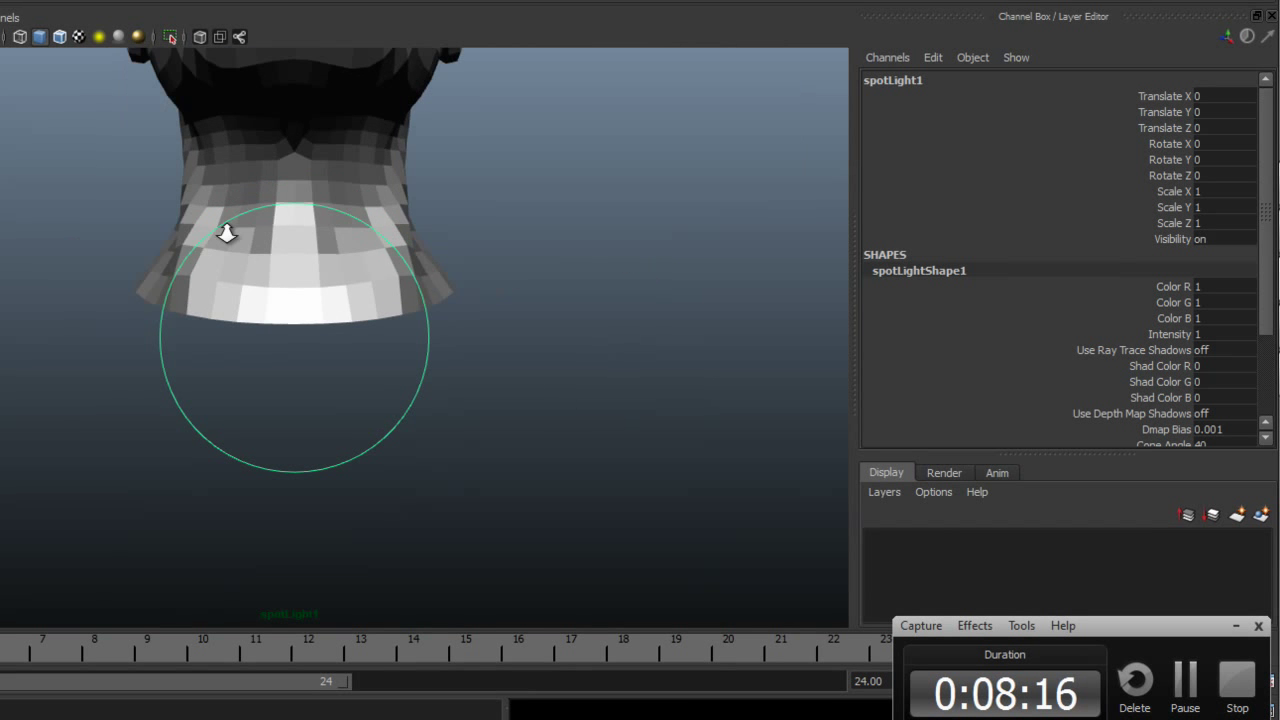
alt+drag(223, 229, 366, 354)
alt+right_drag(529, 289, 342, 318)
alt+drag(342, 318, 474, 280)
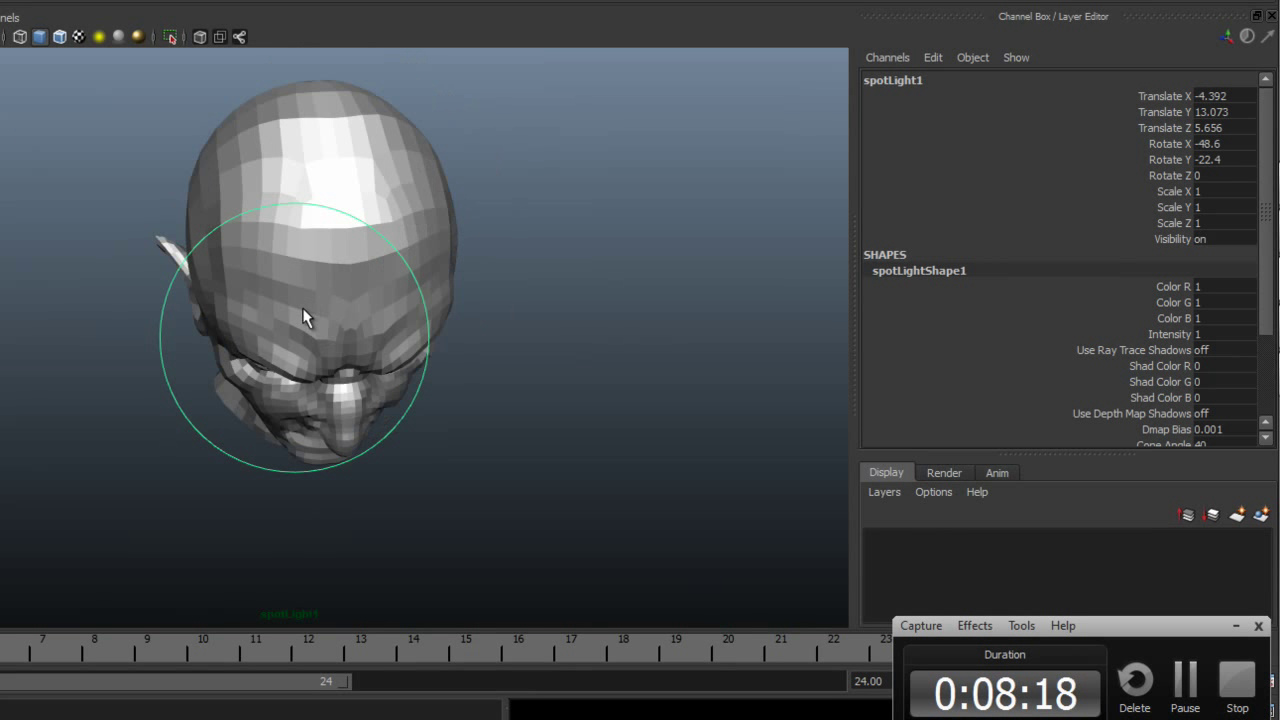
alt+right_drag(474, 280, 397, 341)
mouse_move(397, 341)
alt+mouse_down()
mouse_move(374, 341)
mouse_move(437, 294)
mouse_move(417, 306)
alt+mouse_up()
alt+drag(499, 299, 434, 329)
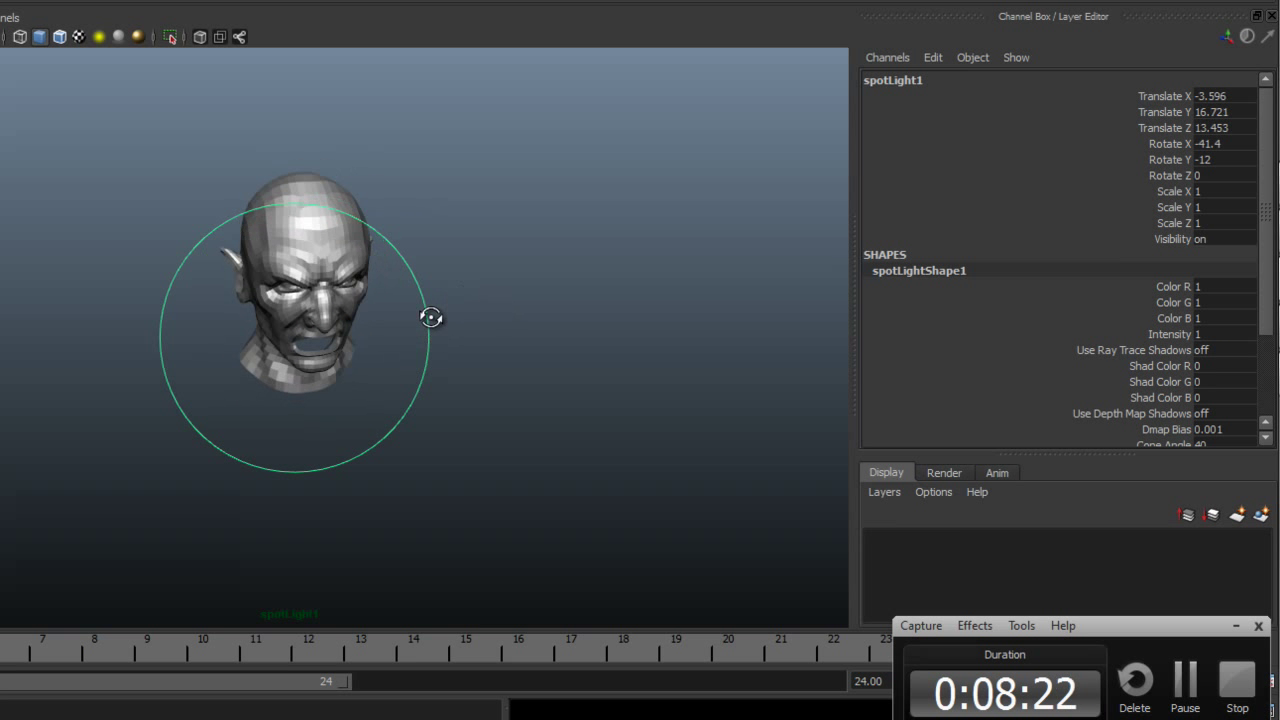
alt+middle_drag(434, 329, 482, 301)
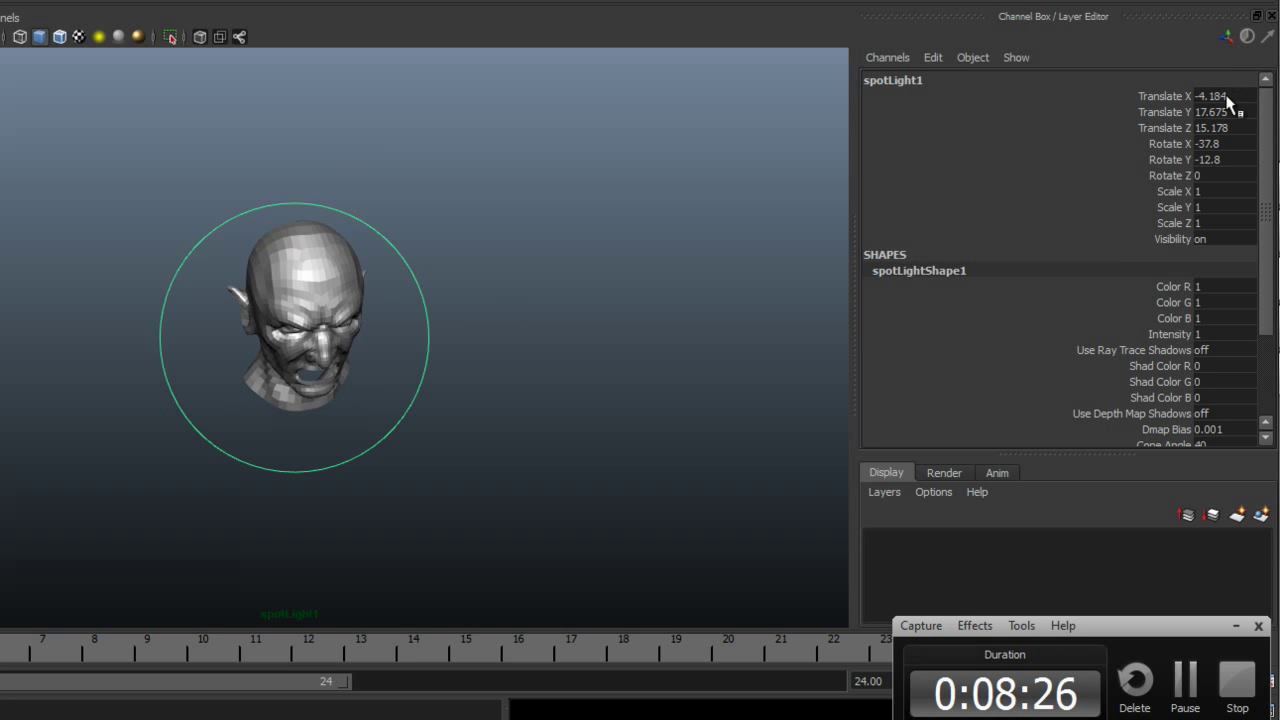
key(ctrl+a)
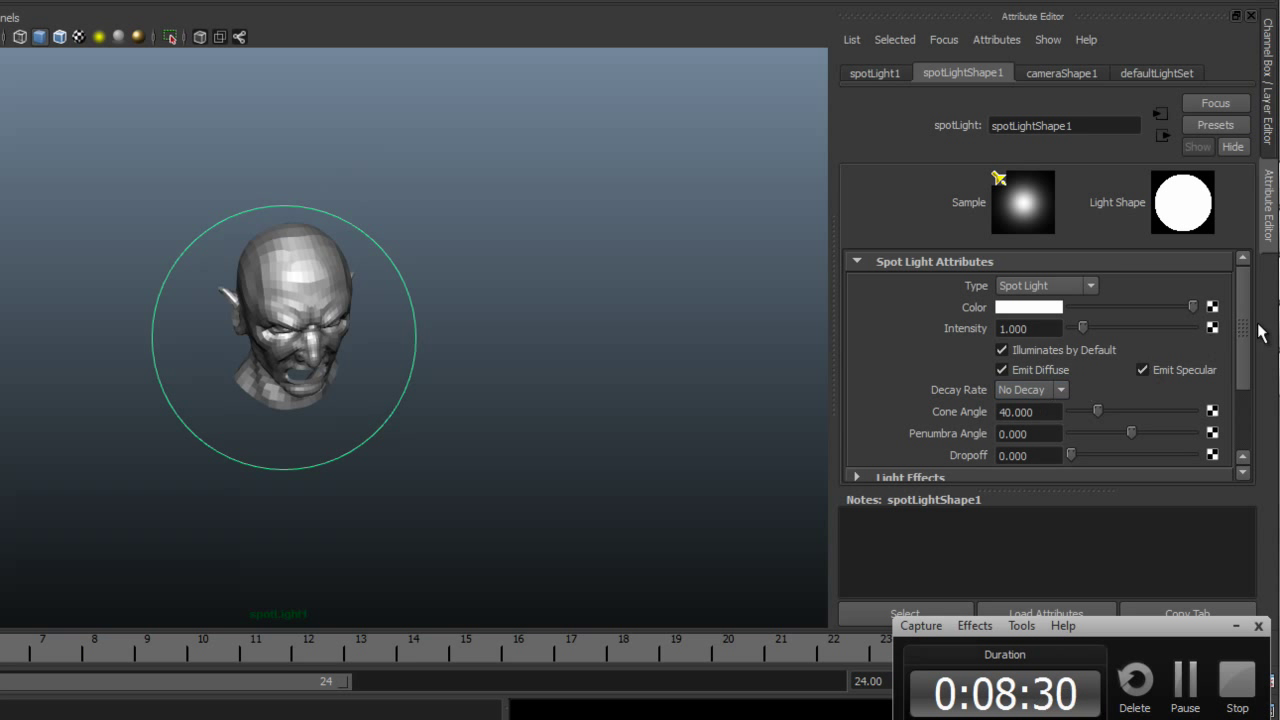
Give the spotlight a penumbra of 10, Linear decay and an intensity of 10
scroll(1248, 330, down, 3)
drag(1135, 347, 1195, 347)
click(1060, 304)
click(1070, 322)
drag(1247, 345, 1248, 290)
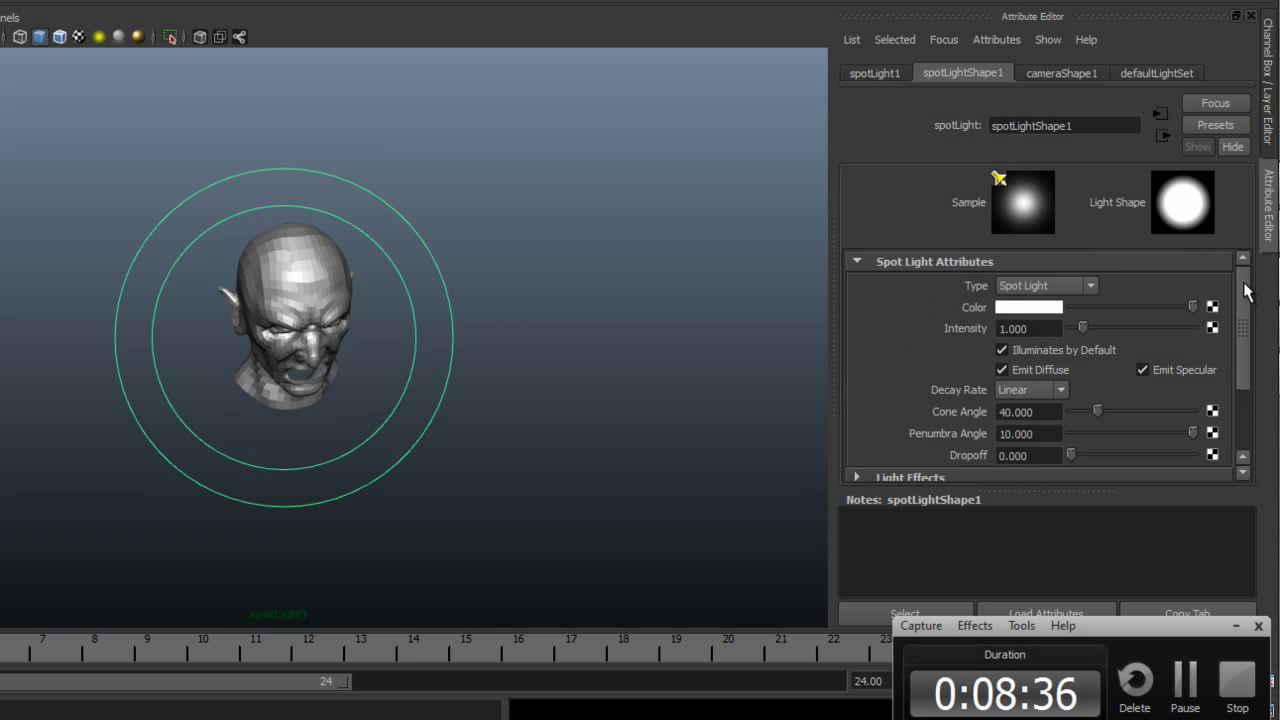
click(1050, 327)
text(5)
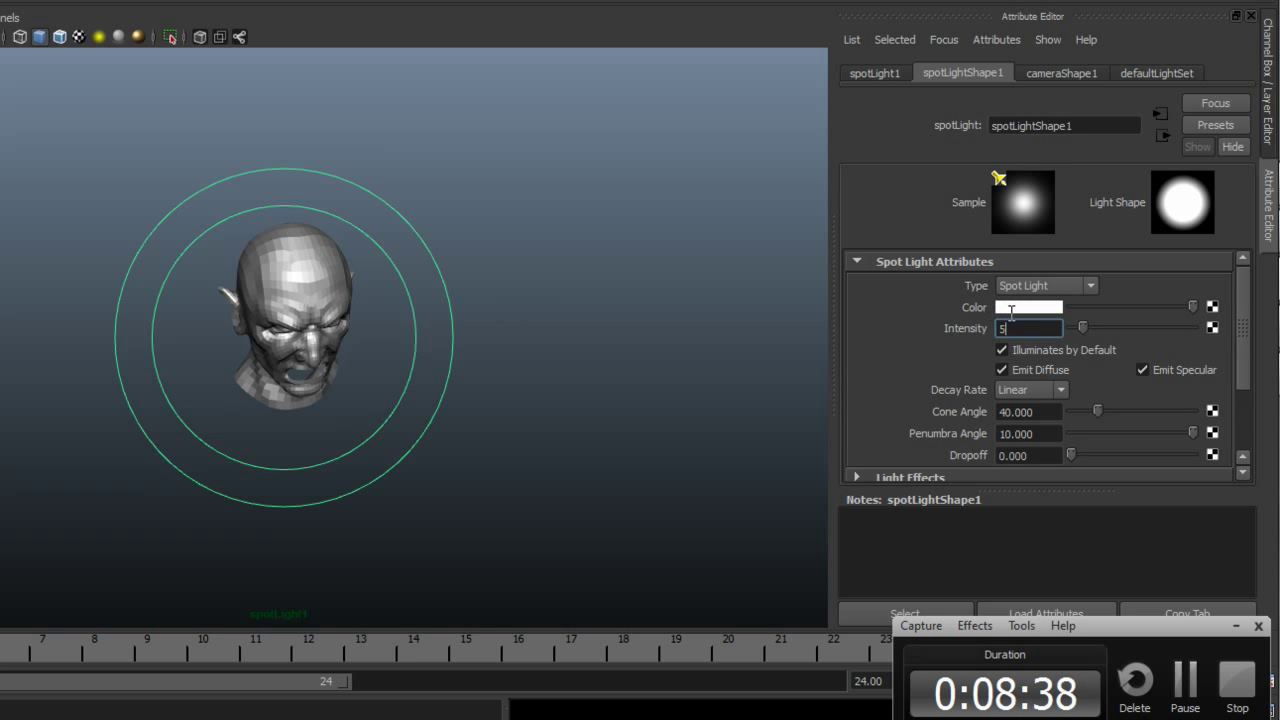
key(Return)
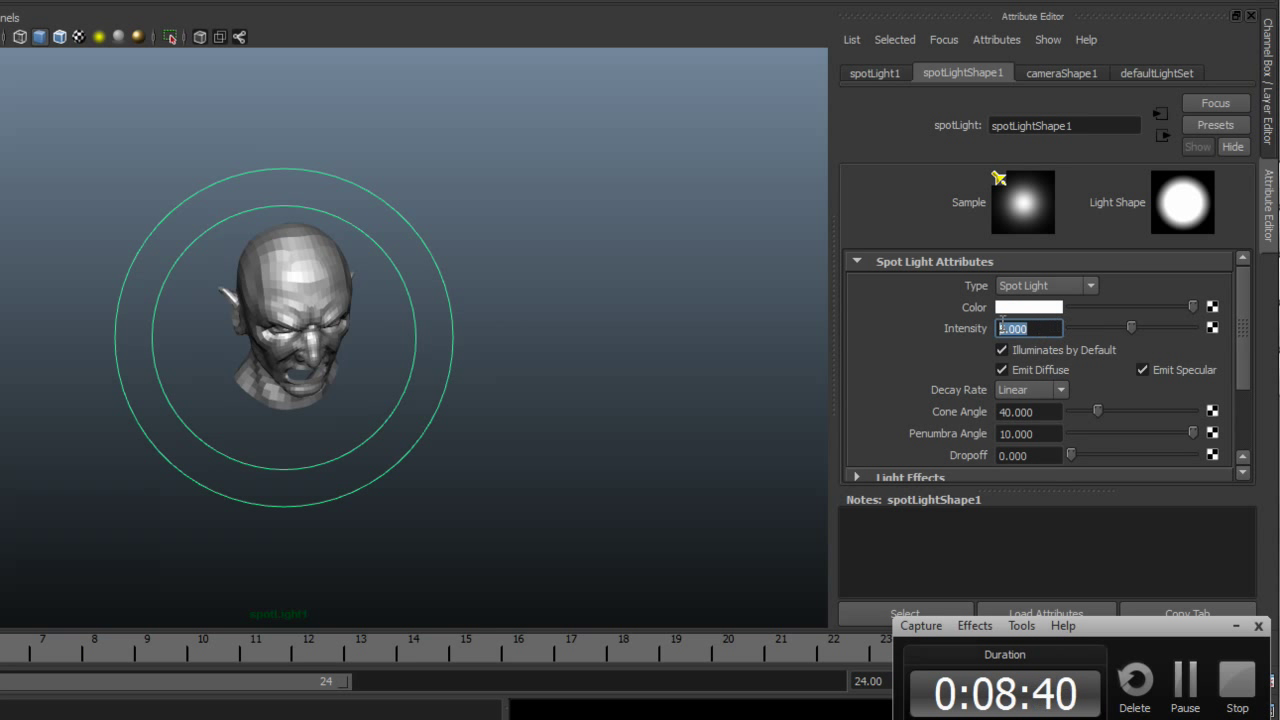
text(10)
key(Return)
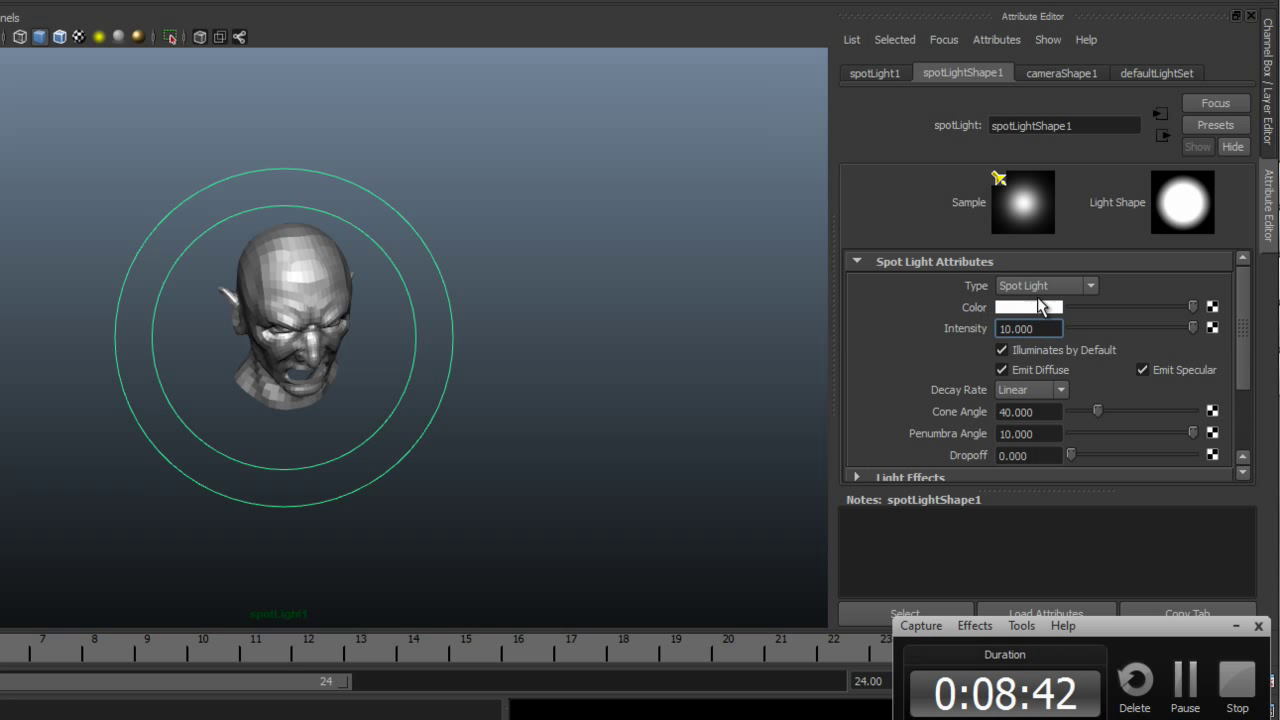
Tint the spotlight orange and raise its dropoff to 26.951
click(1033, 311)
drag(944, 327, 917, 327)
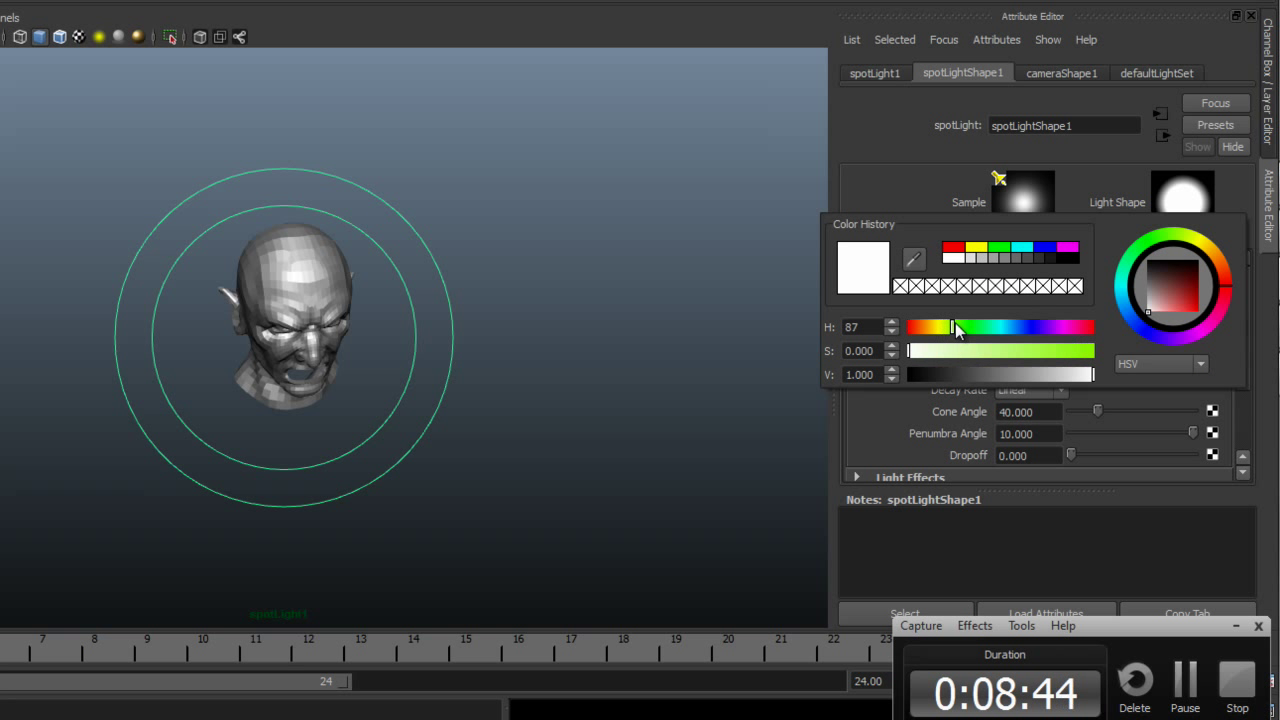
drag(1094, 351, 1047, 351)
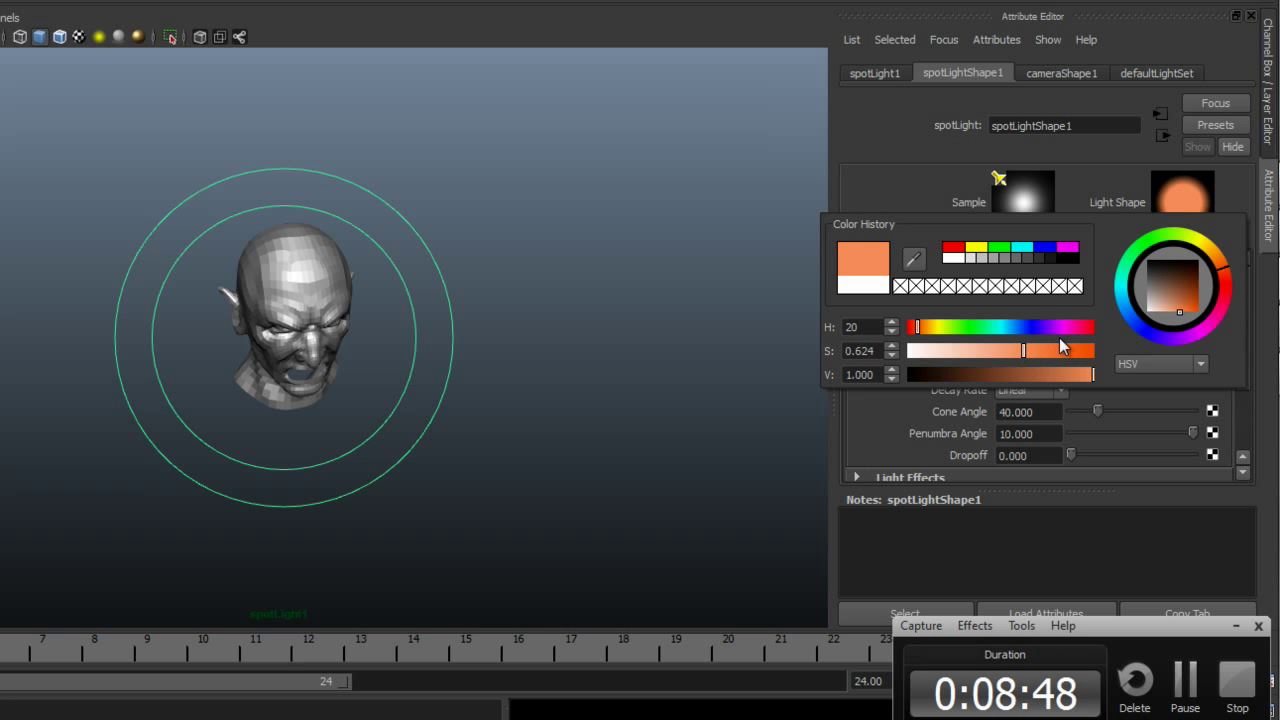
scroll(1247, 333, down, 3)
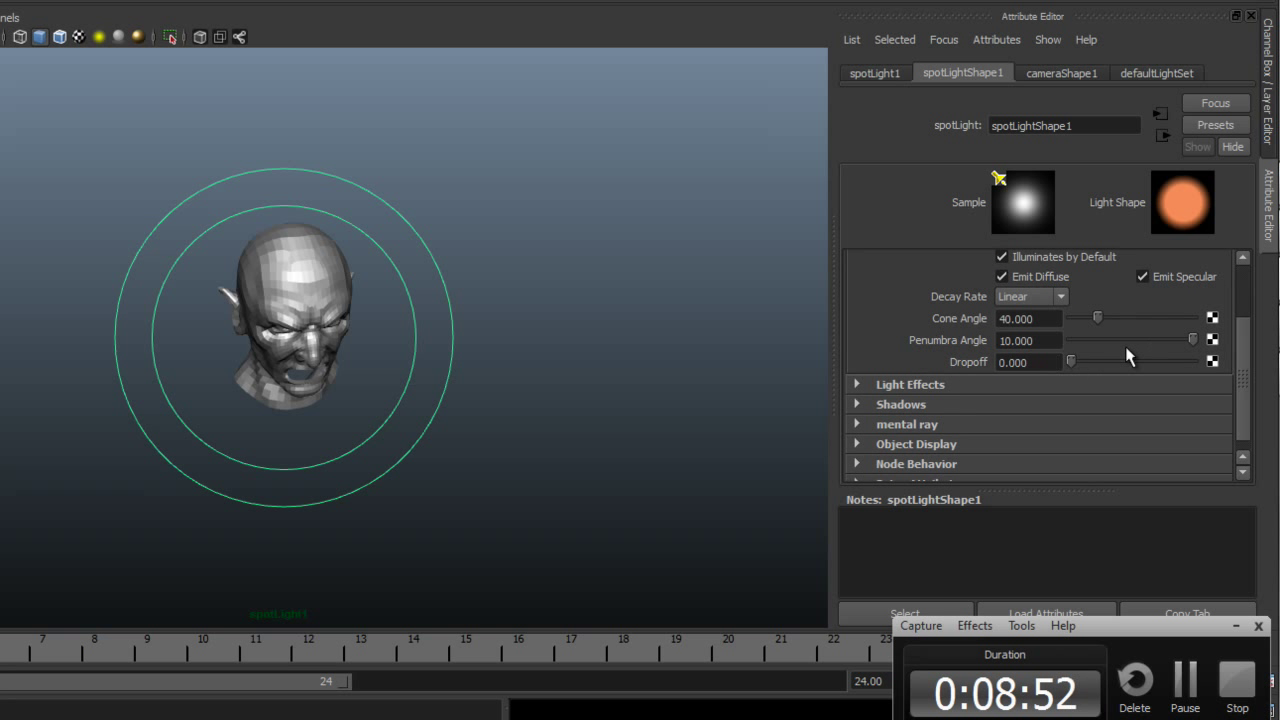
drag(1077, 363, 1086, 360)
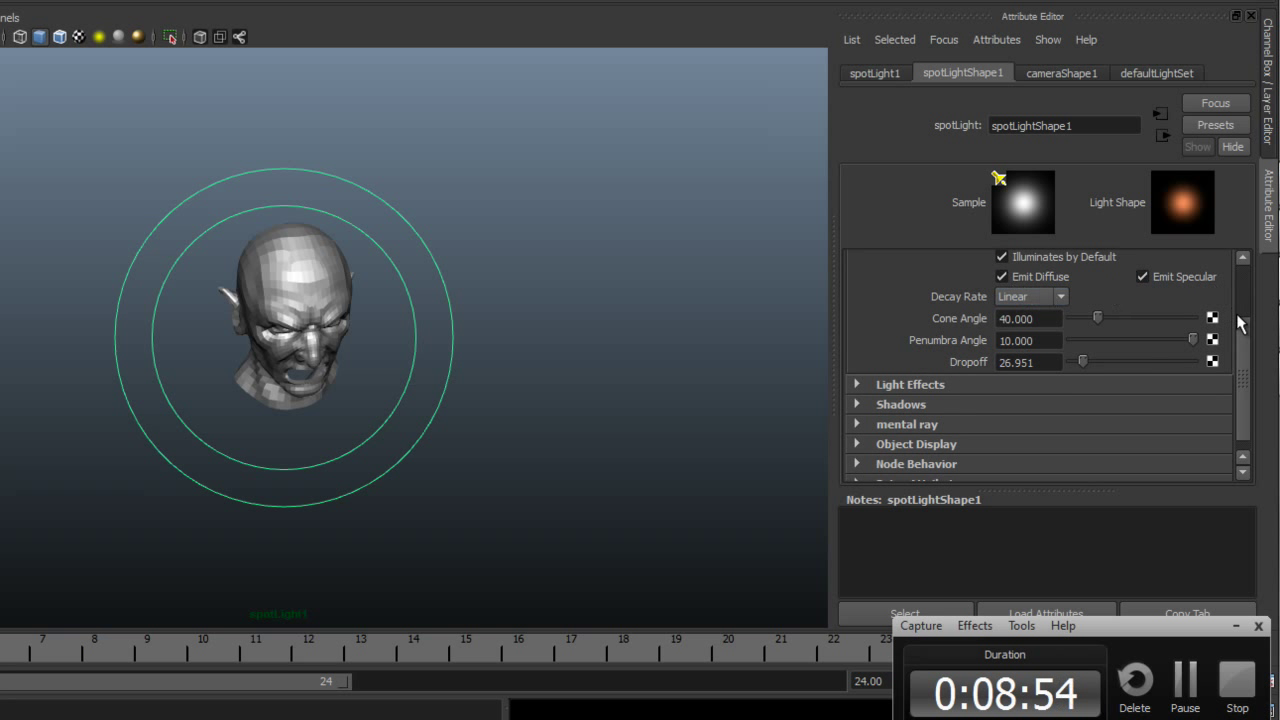
Turn on ray-traced shadows for the spotlight with 4 shadow rays
click(857, 404)
drag(1243, 318, 1238, 428)
click(1004, 353)
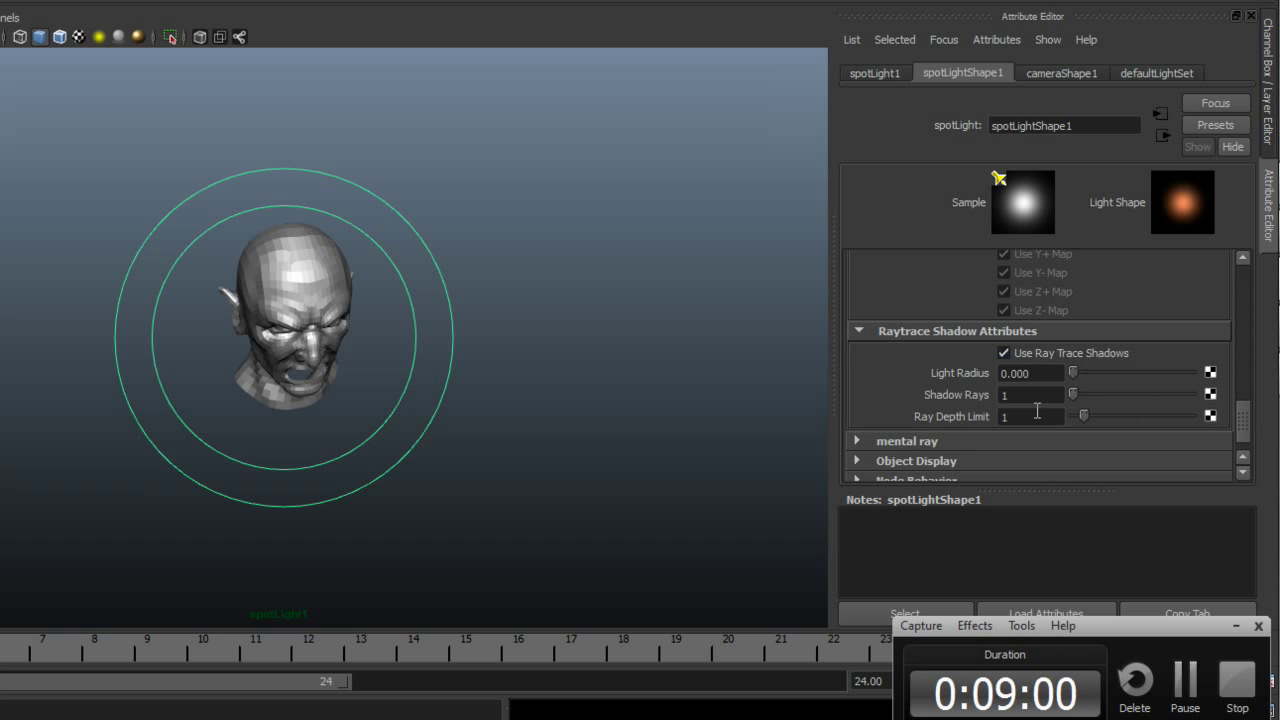
click(1081, 393)
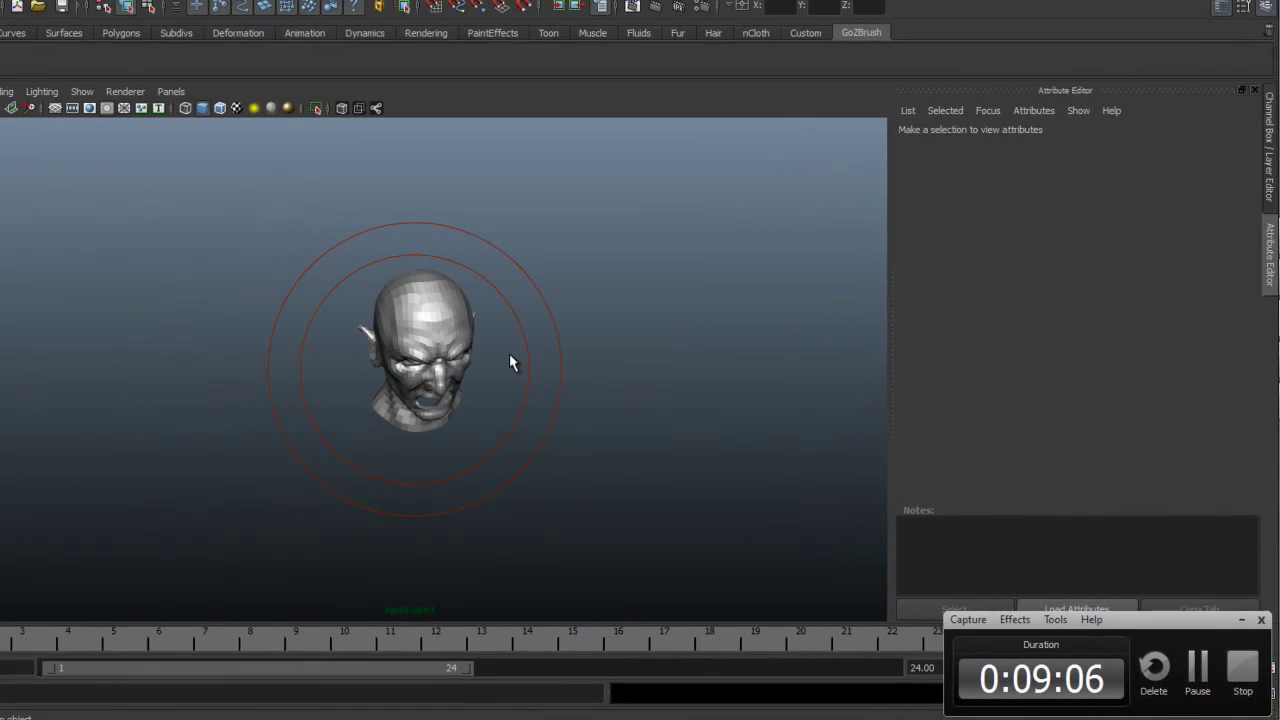
Switch to the persp camera and orbit to a more frontal view of the head
key(space)
drag(562, 377, 575, 338)
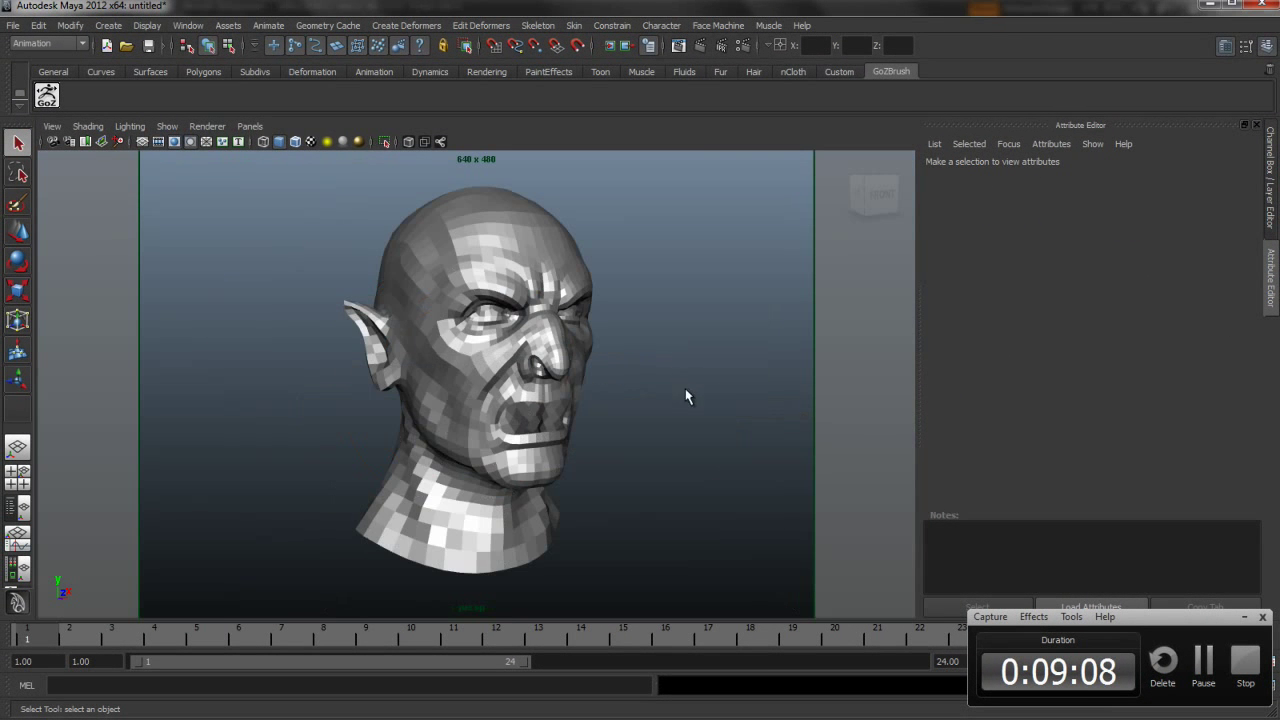
alt+drag(702, 354, 654, 394)
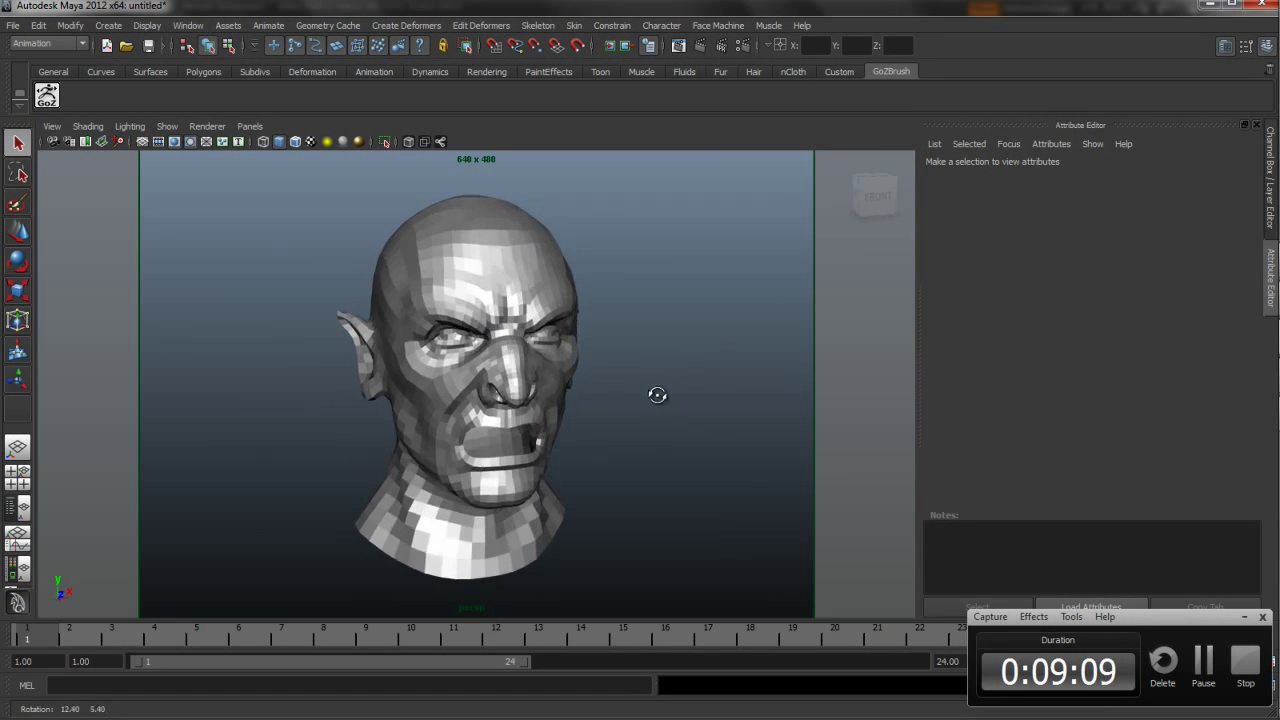
Render the current frame in mental ray and zoom around the orange-lit result
click(703, 50)
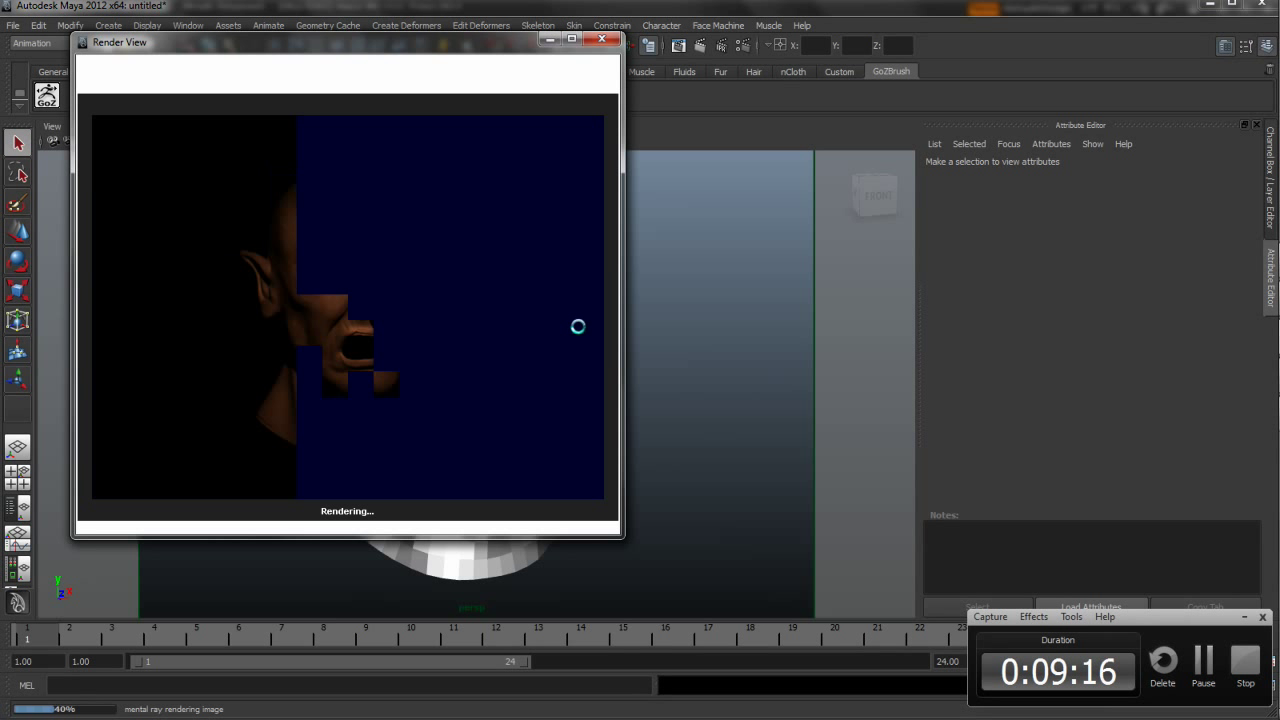
scroll(577, 333, up, 1)
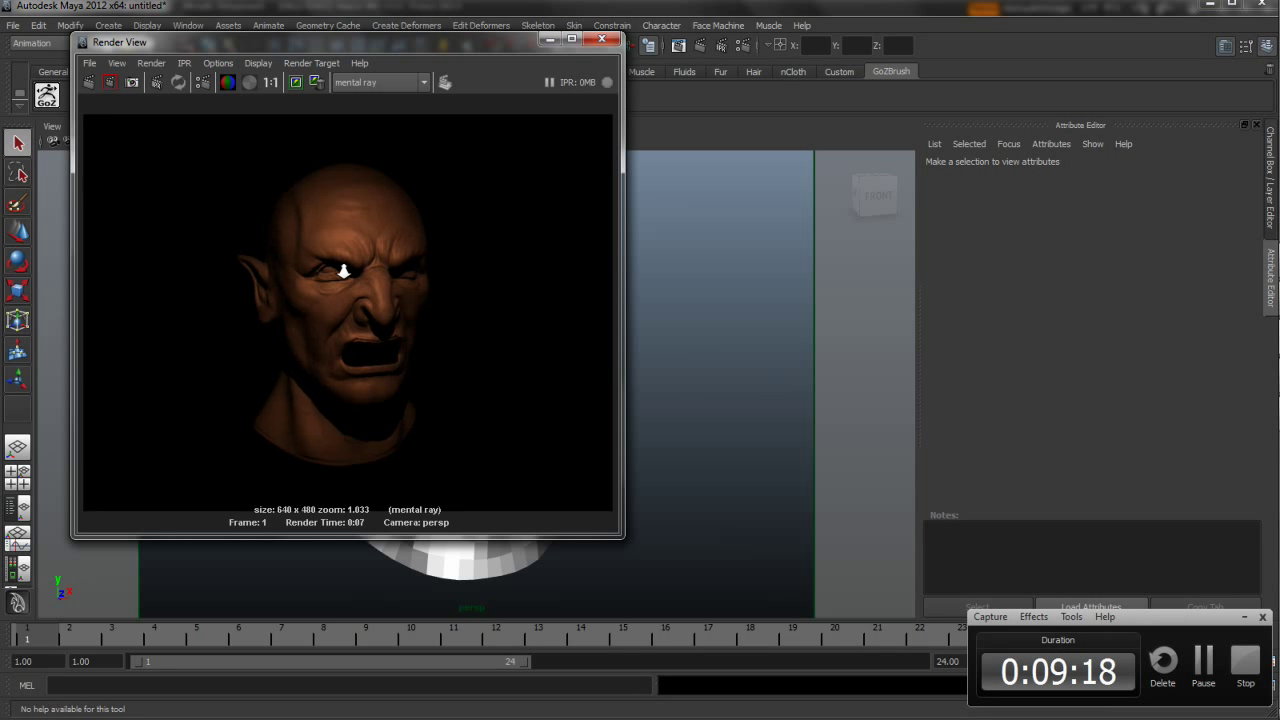
scroll(563, 323, up, 1)
scroll(534, 297, up, 1)
scroll(574, 270, up, 1)
scroll(486, 300, down, 1)
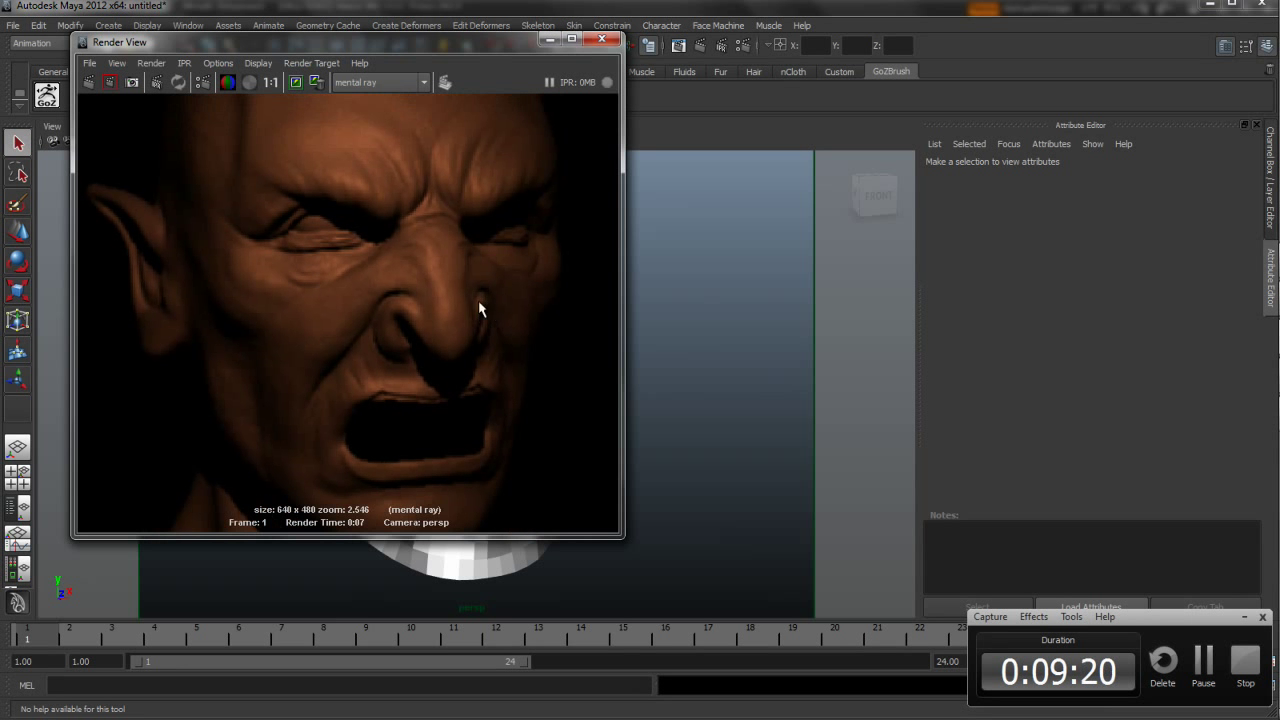
scroll(517, 289, down, 1)
scroll(483, 300, down, 1)
scroll(447, 295, down, 1)
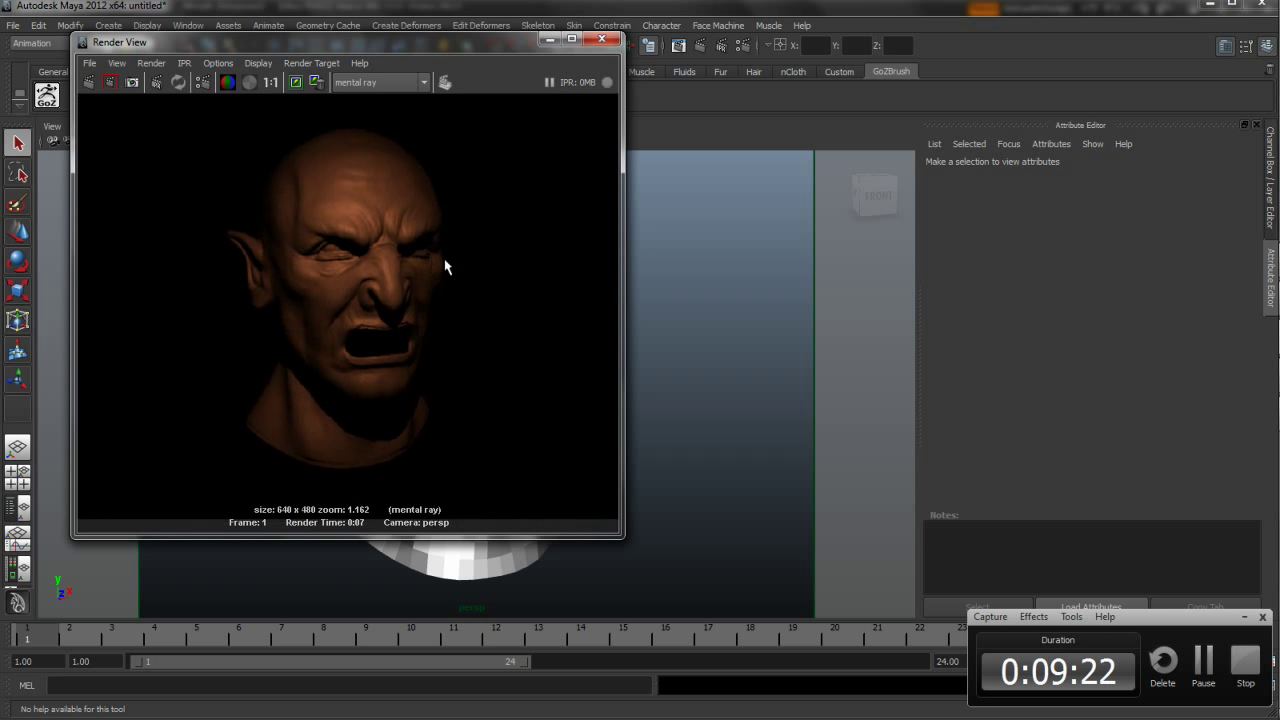
scroll(450, 255, down, 1)
Create an area light and move, rotate and scale it to the right of the face
click(549, 42)
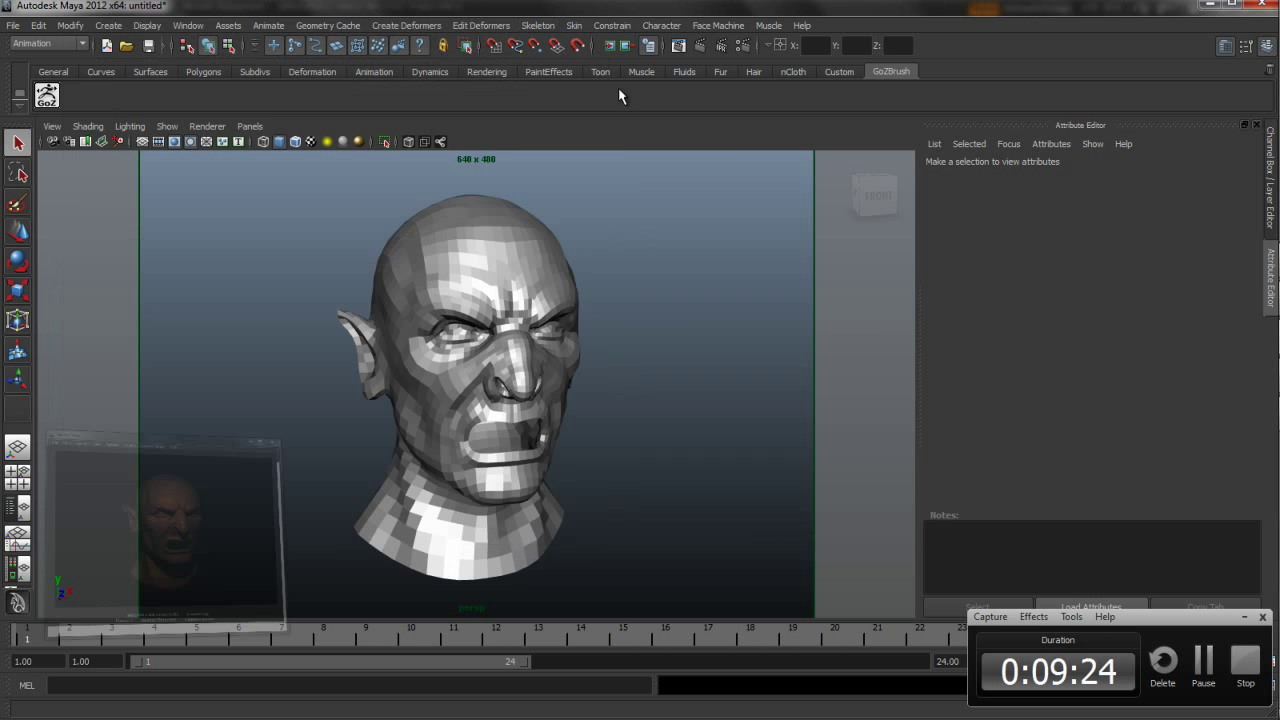
click(108, 27)
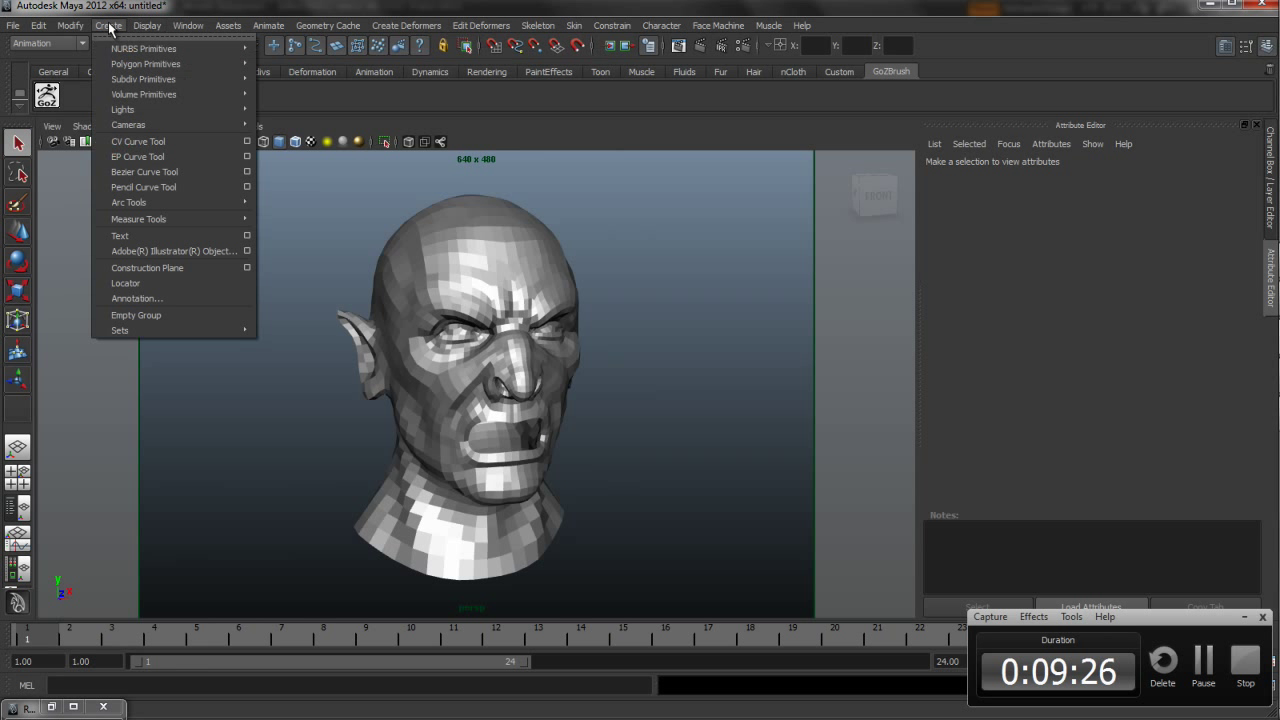
mouse_move(123, 109)
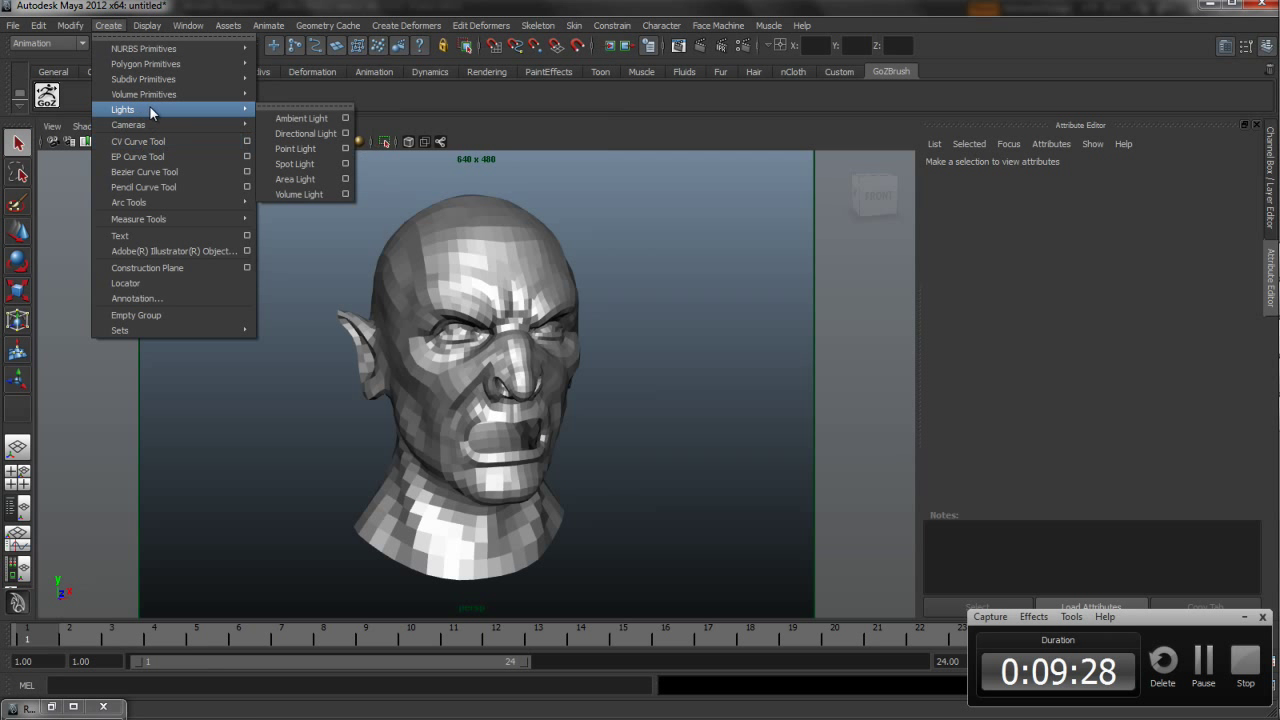
click(304, 182)
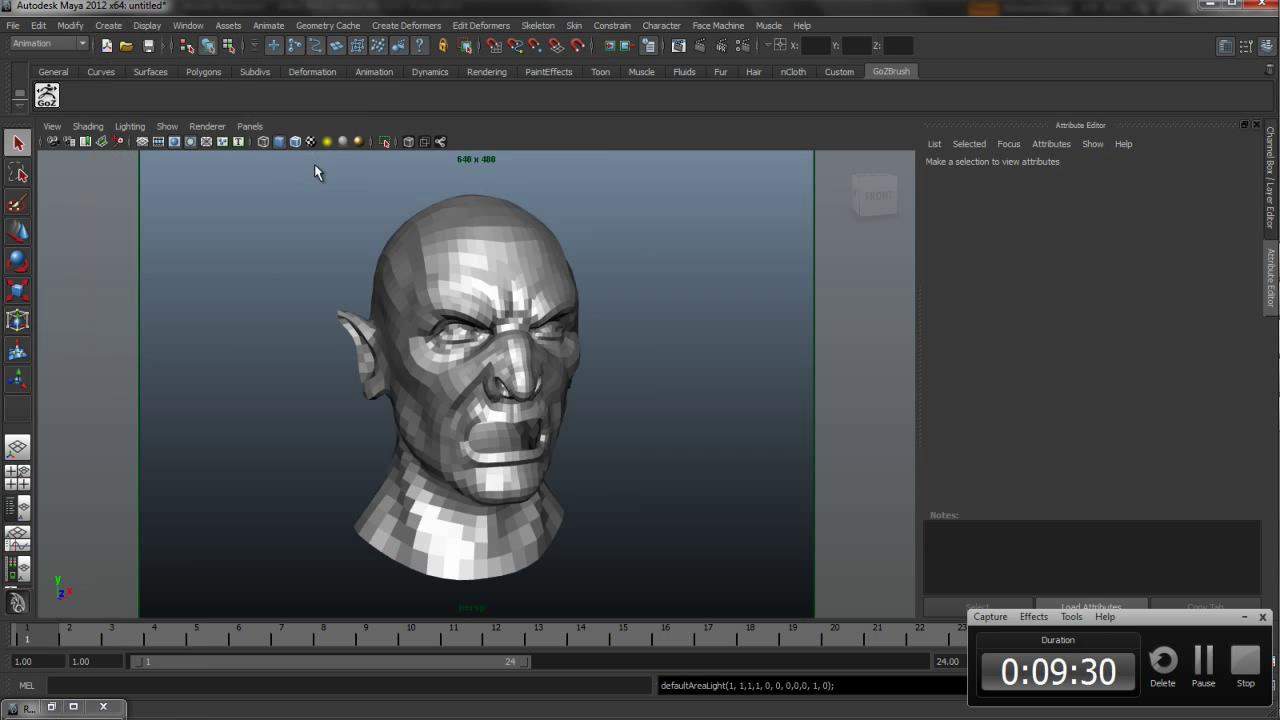
key(w)
mouse_move(483, 545)
mouse_down()
mouse_move(499, 400)
mouse_move(678, 443)
mouse_move(746, 440)
mouse_move(762, 402)
mouse_move(750, 404)
mouse_up()
key(e)
key(r)
drag(652, 446, 690, 440)
key(e)
mouse_move(608, 457)
alt+mouse_down()
mouse_move(594, 437)
mouse_move(668, 461)
mouse_move(712, 413)
alt+mouse_up()
key(w)
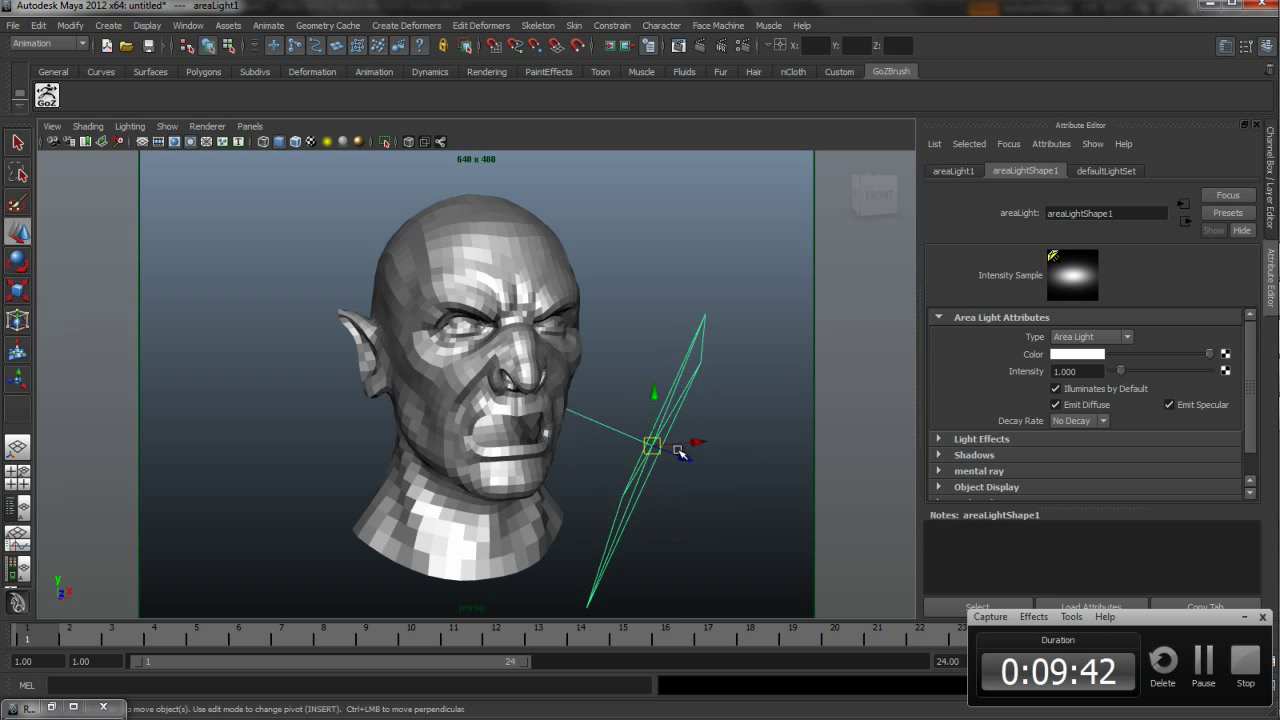
drag(654, 445, 742, 460)
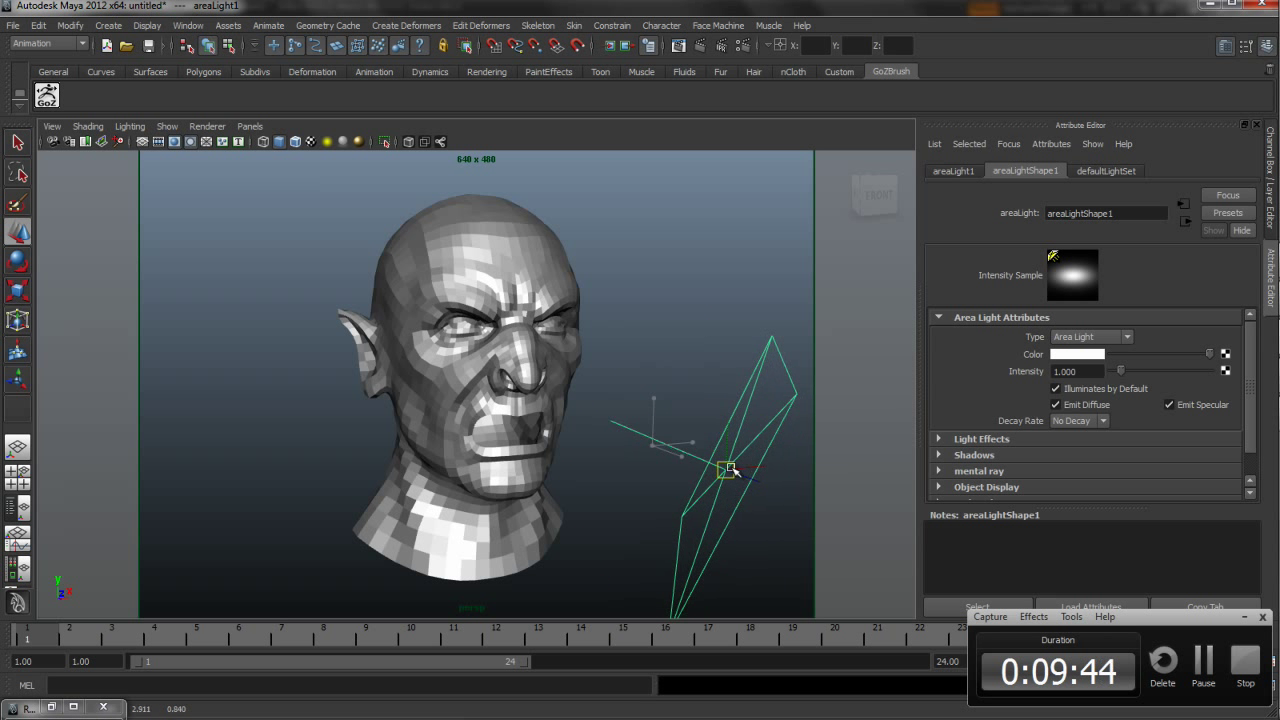
Set the area light's intensity to 0.05 and colour to teal (H 180, S 0.882, V 0.529)
click(1169, 404)
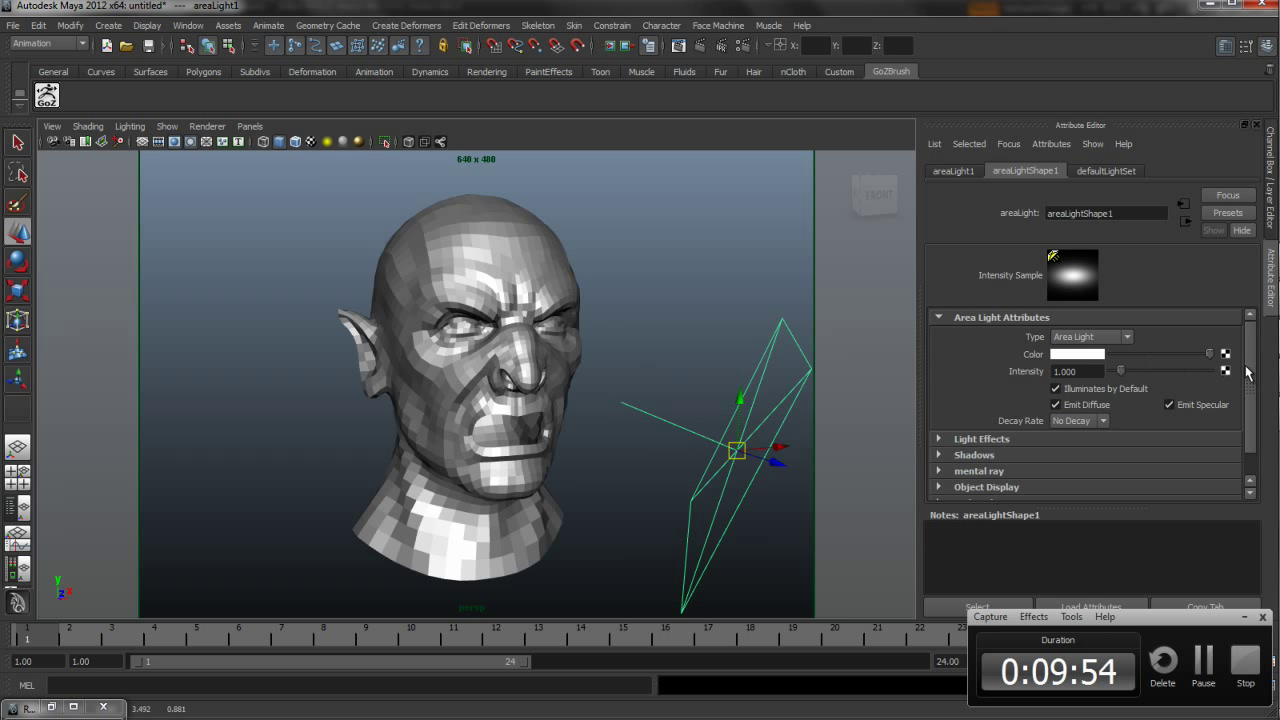
click(1077, 371)
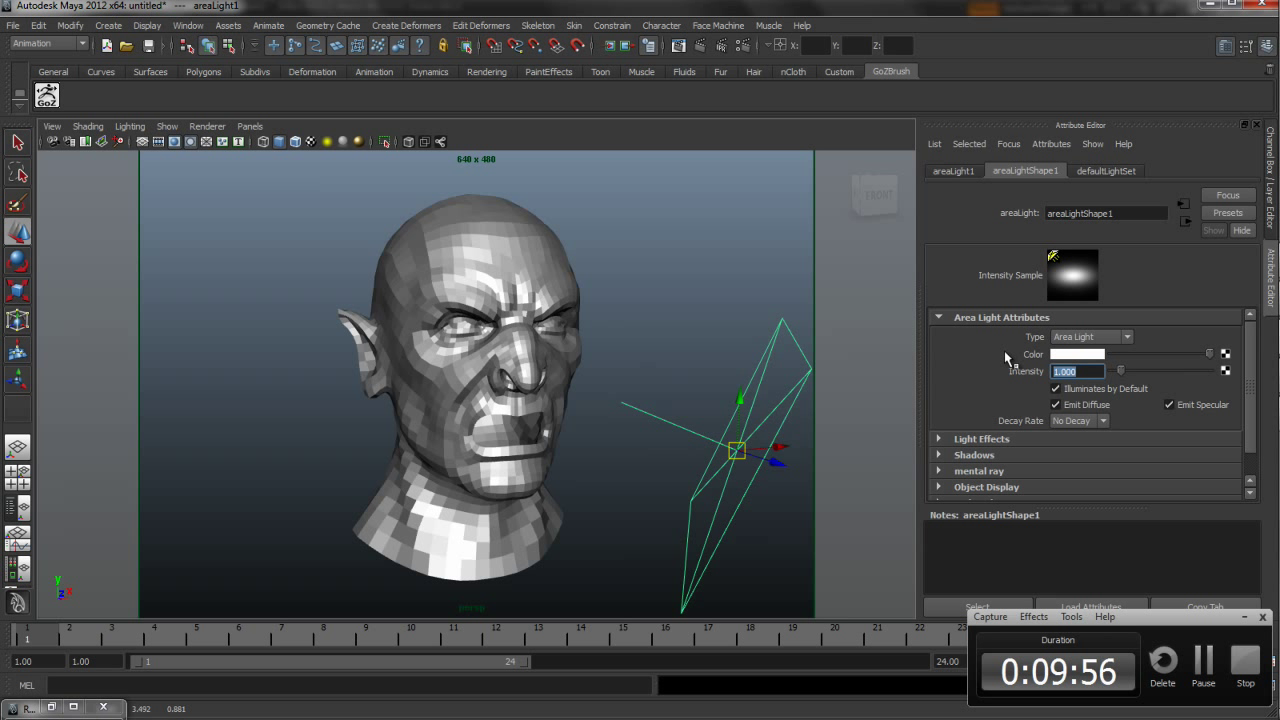
text(5)
key(Return)
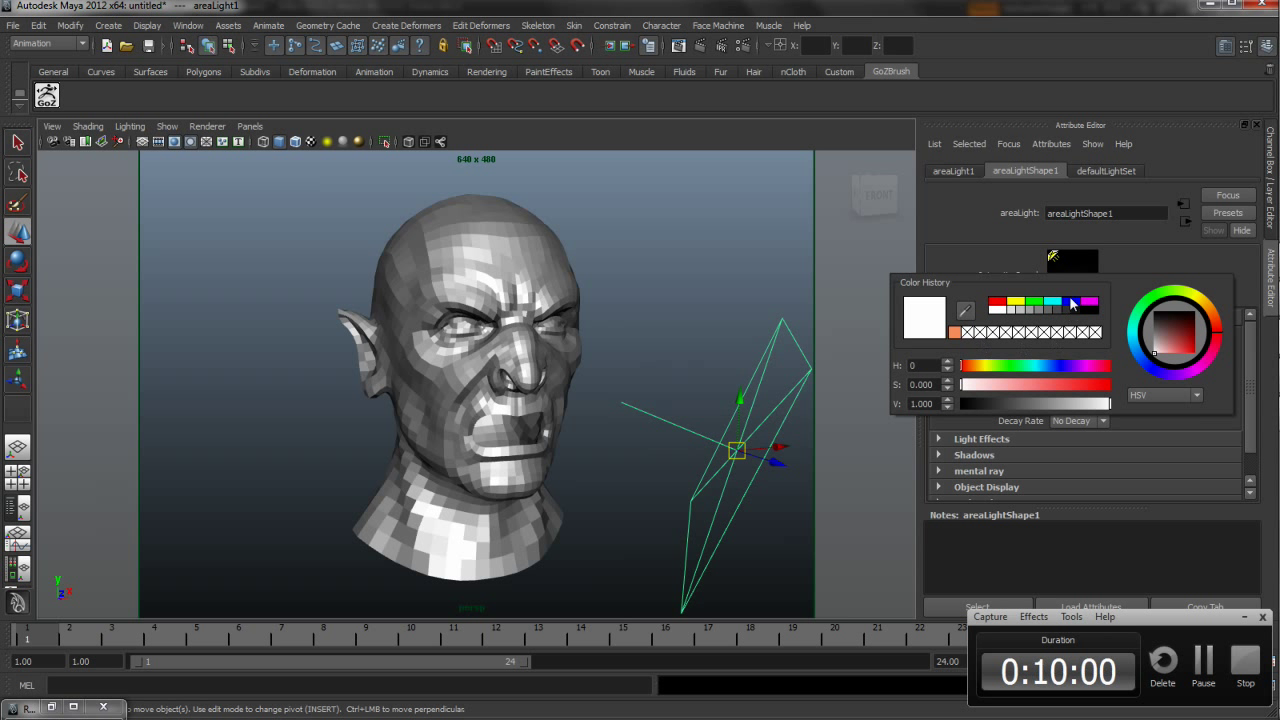
click(1058, 302)
click(1190, 337)
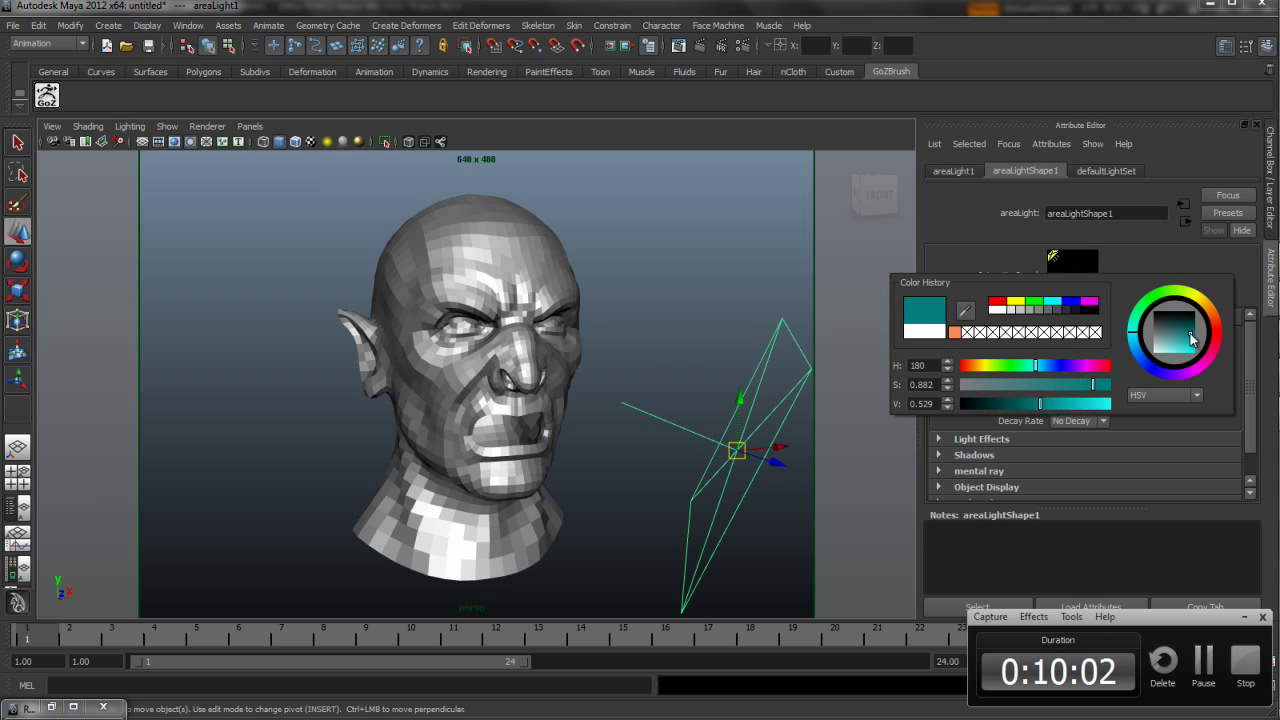
drag(1026, 404, 1097, 403)
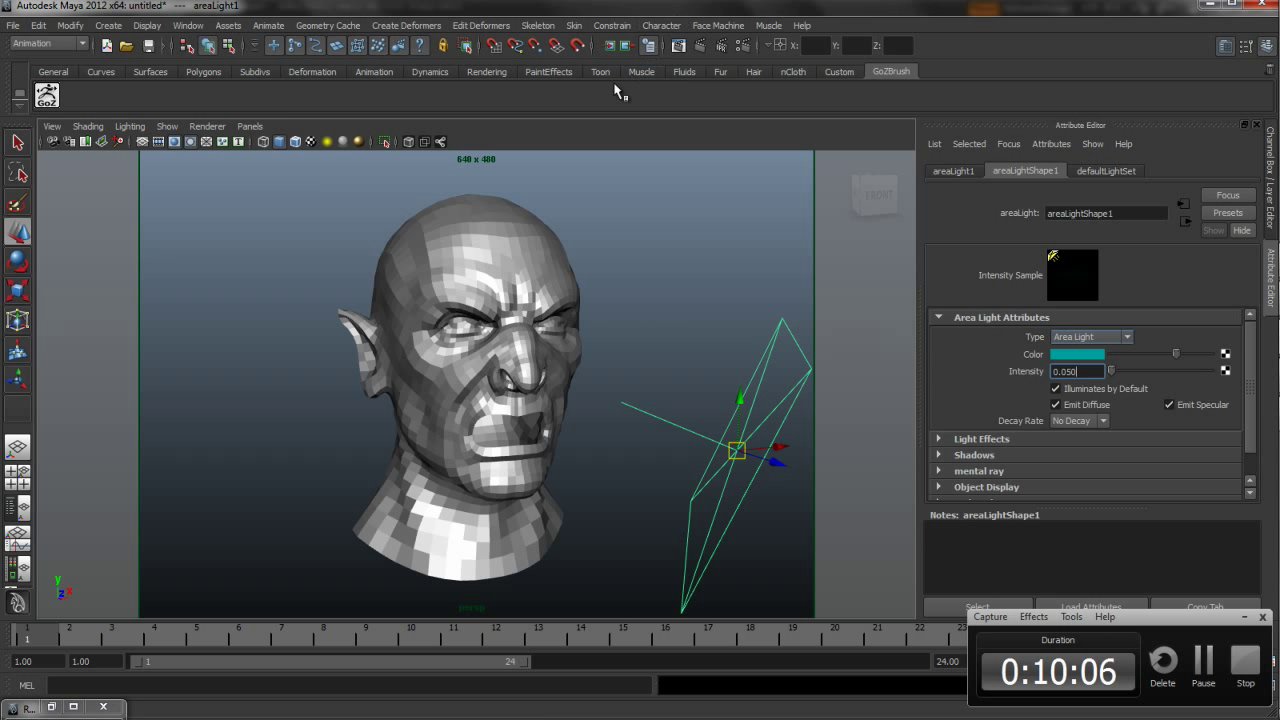
click(470, 240)
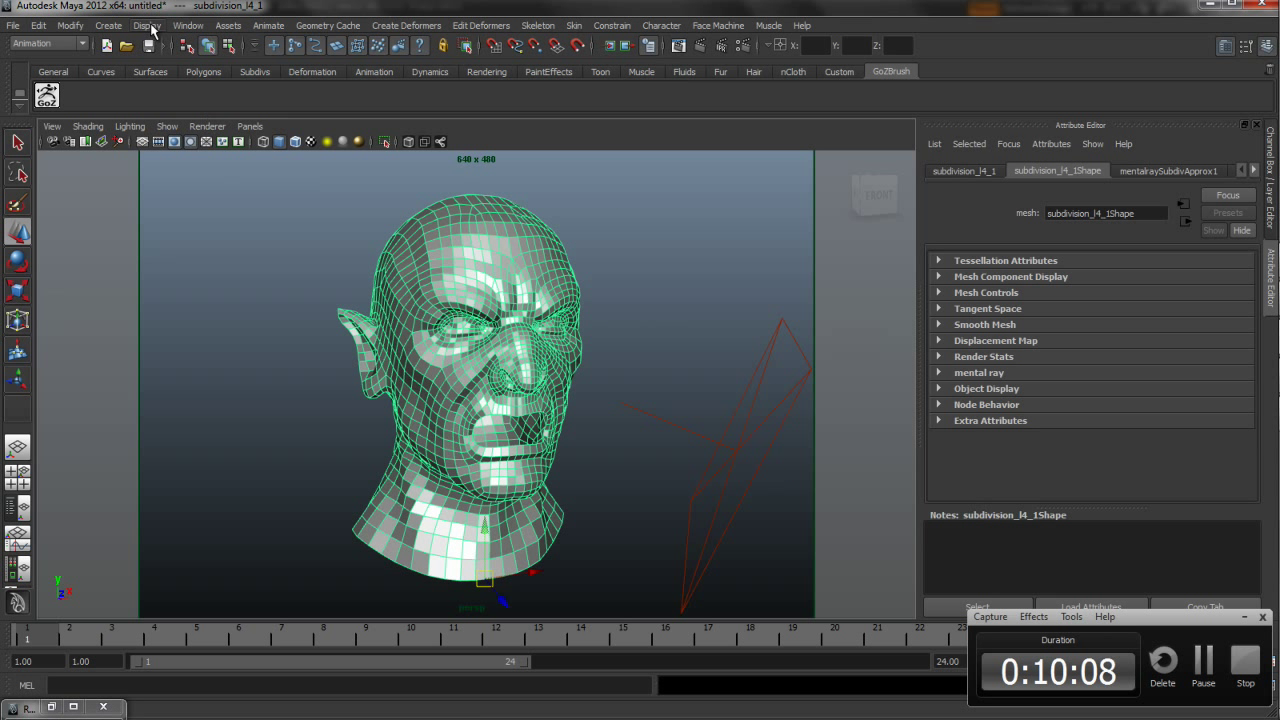
Open the head's subdivision_l4_1_blinn material from Hypershade, leaving its type as Blinn
click(188, 26)
mouse_move(223, 64)
click(381, 88)
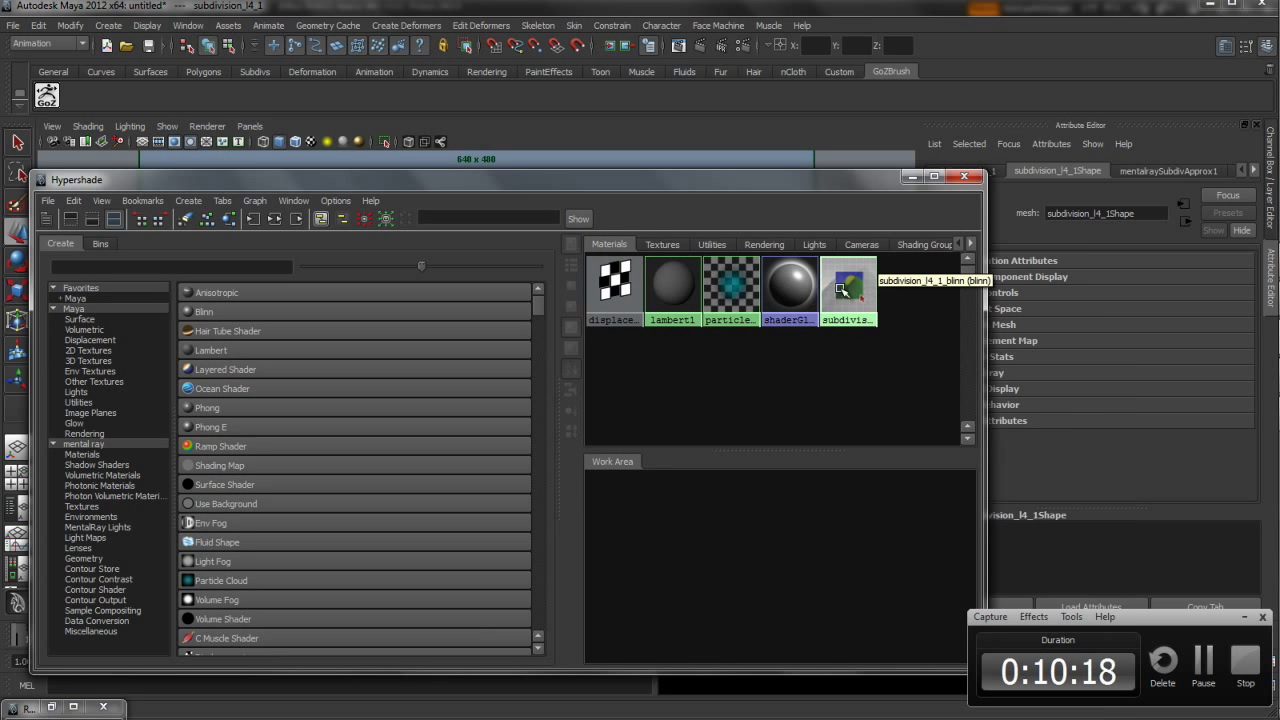
click(859, 285)
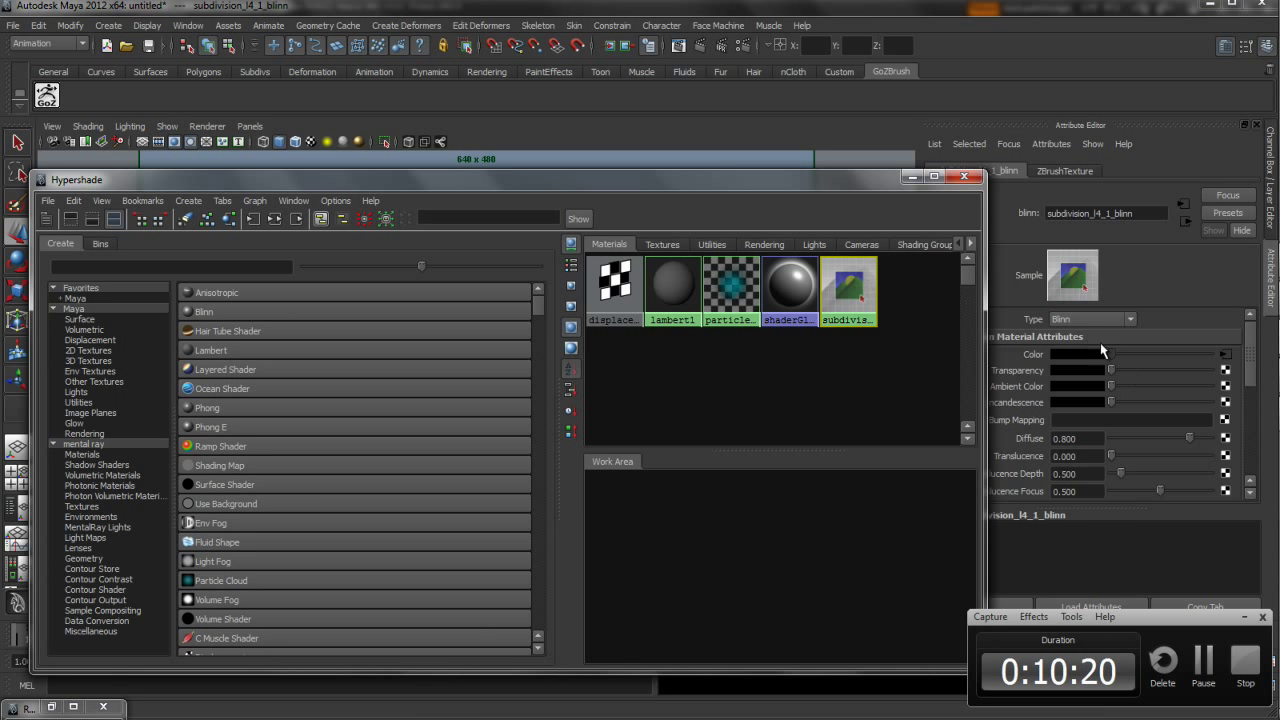
click(1129, 321)
click(1132, 322)
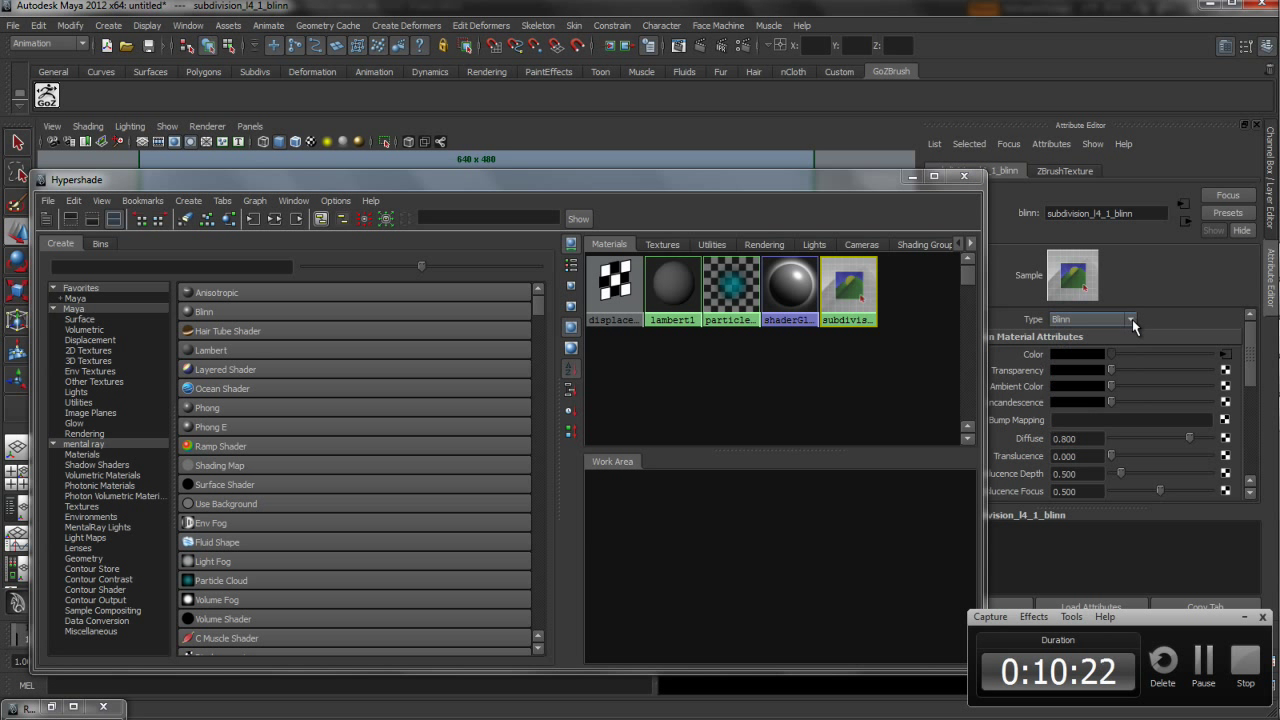
click(912, 176)
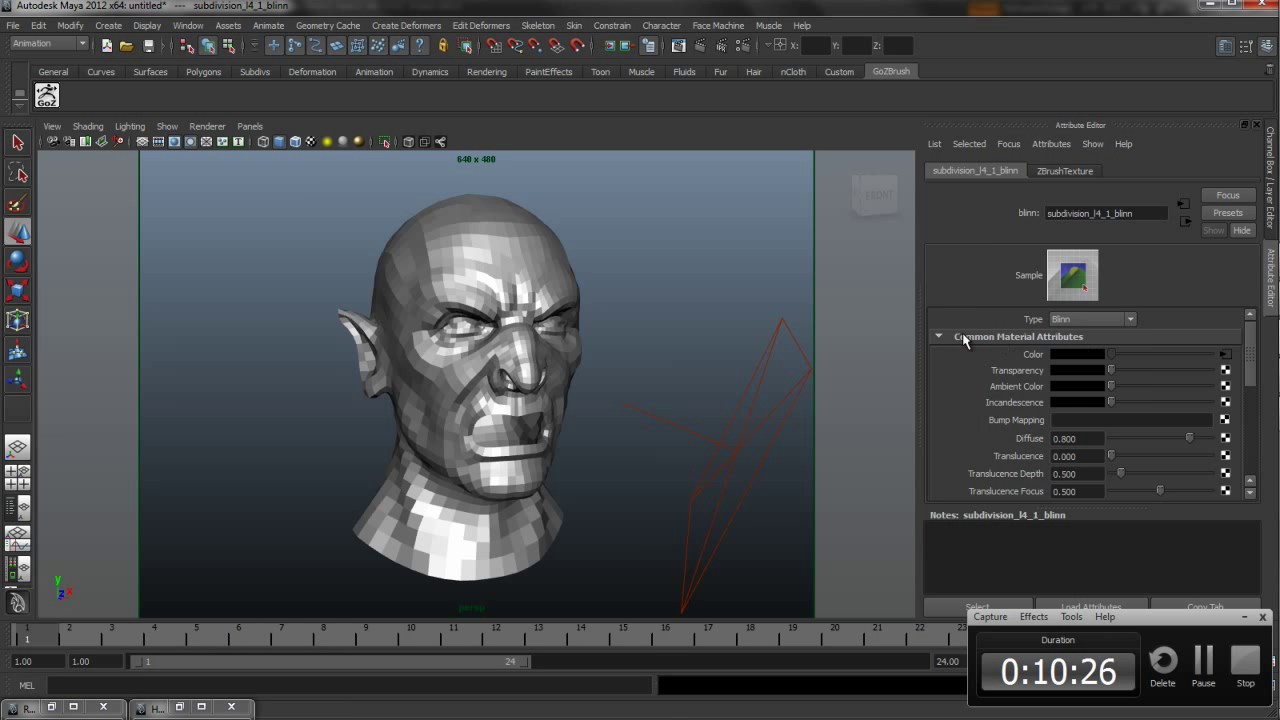
Render the frame with both orange and teal lights and zoom in to inspect it
click(700, 46)
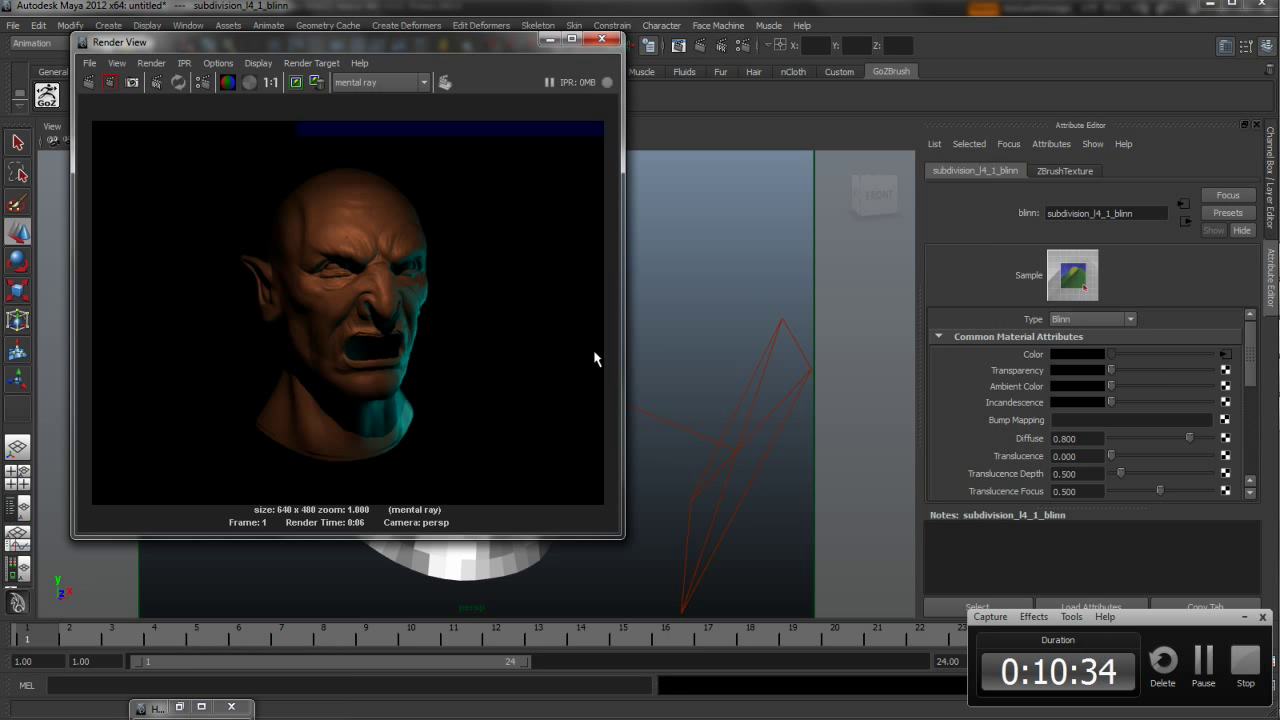
alt+right_drag(594, 359, 479, 299)
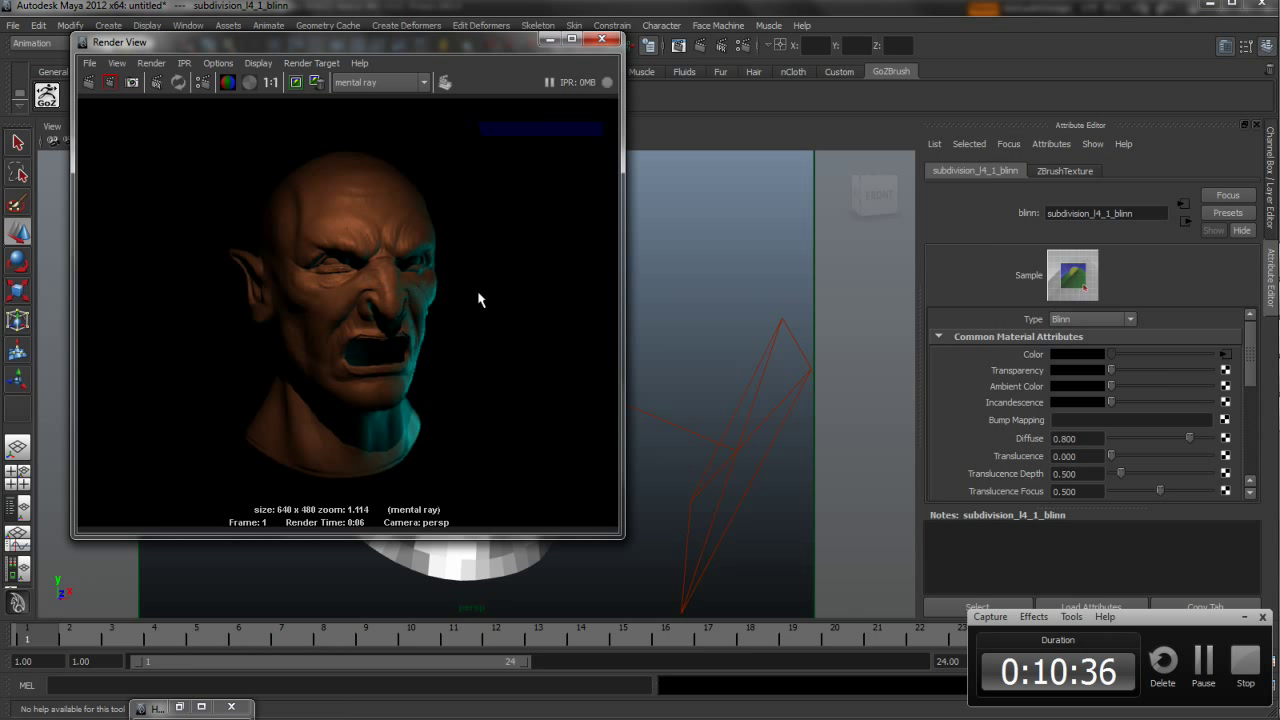